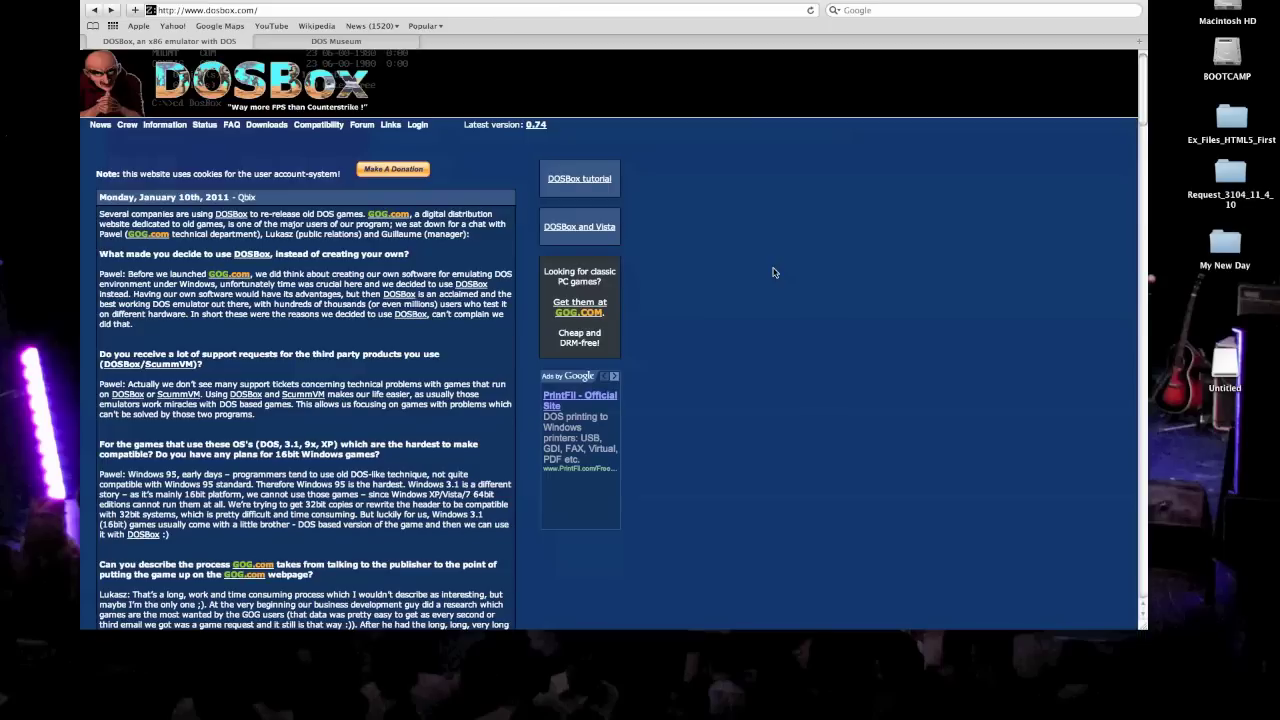
Download the Mac OS X version of DOSBox 0.74 from the DOSBox downloads page and close the SourceForge window.
left_click(281, 11)
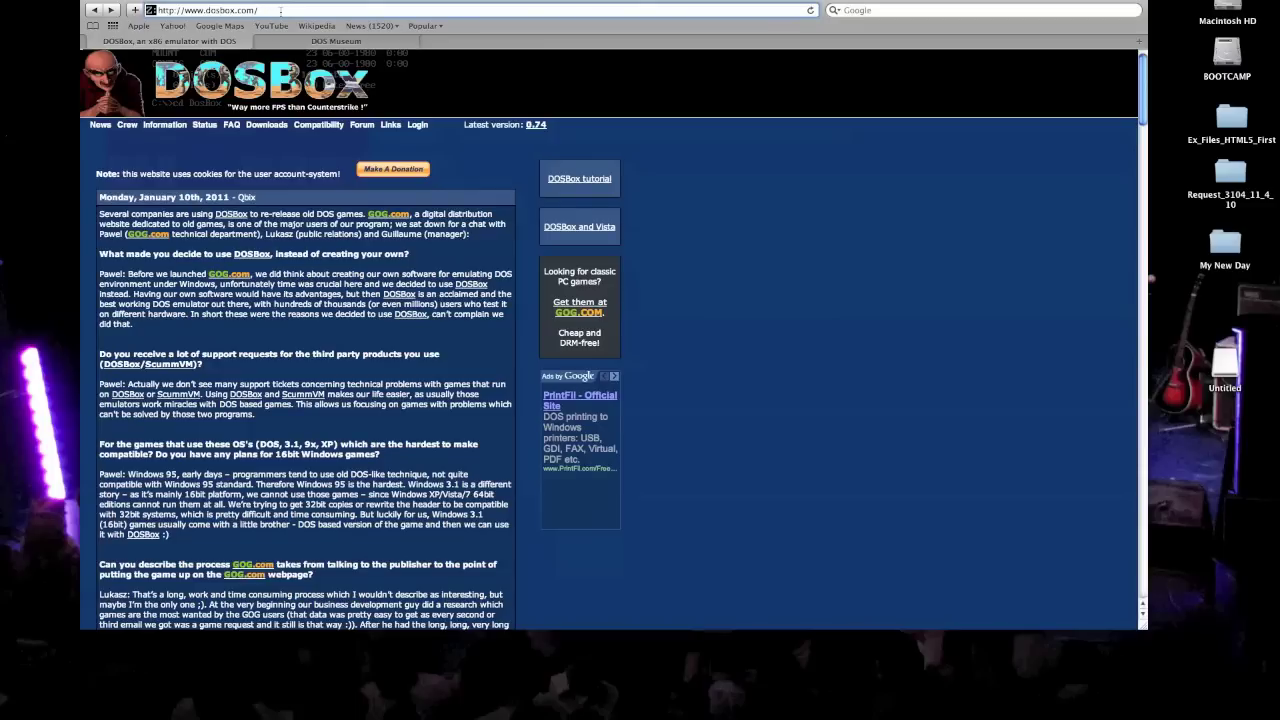
left_click(265, 127)
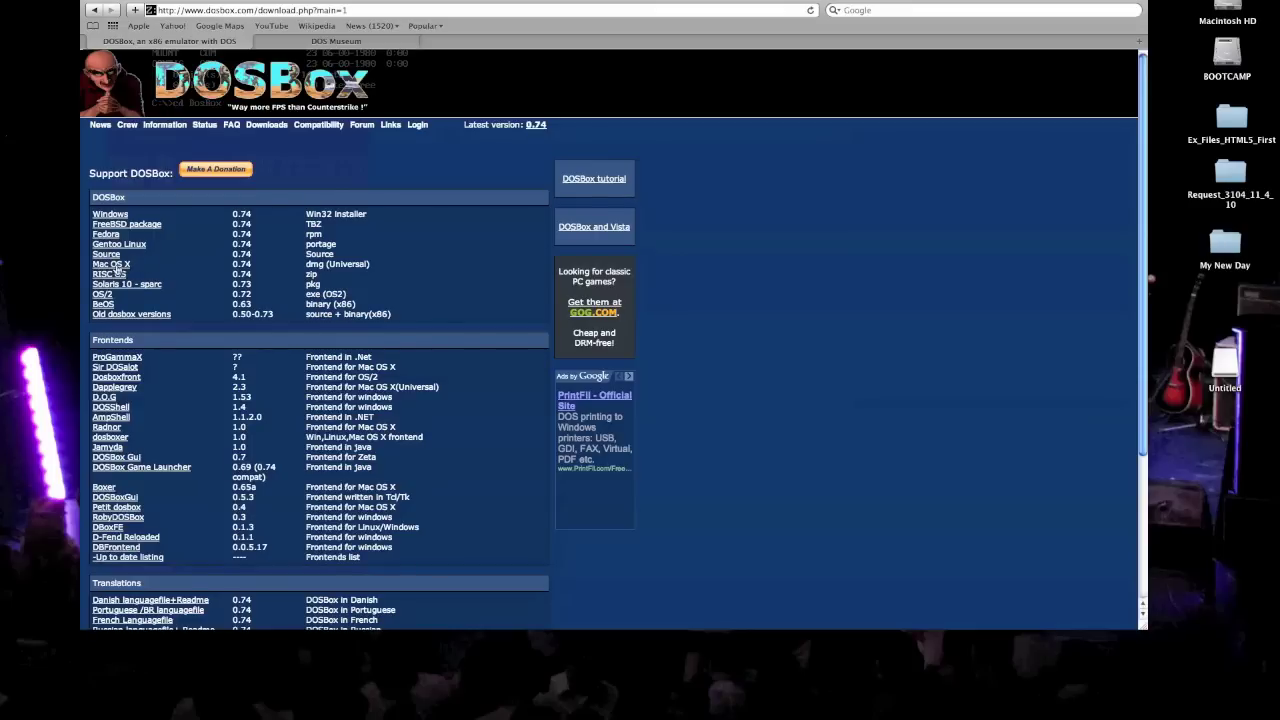
left_click(117, 268)
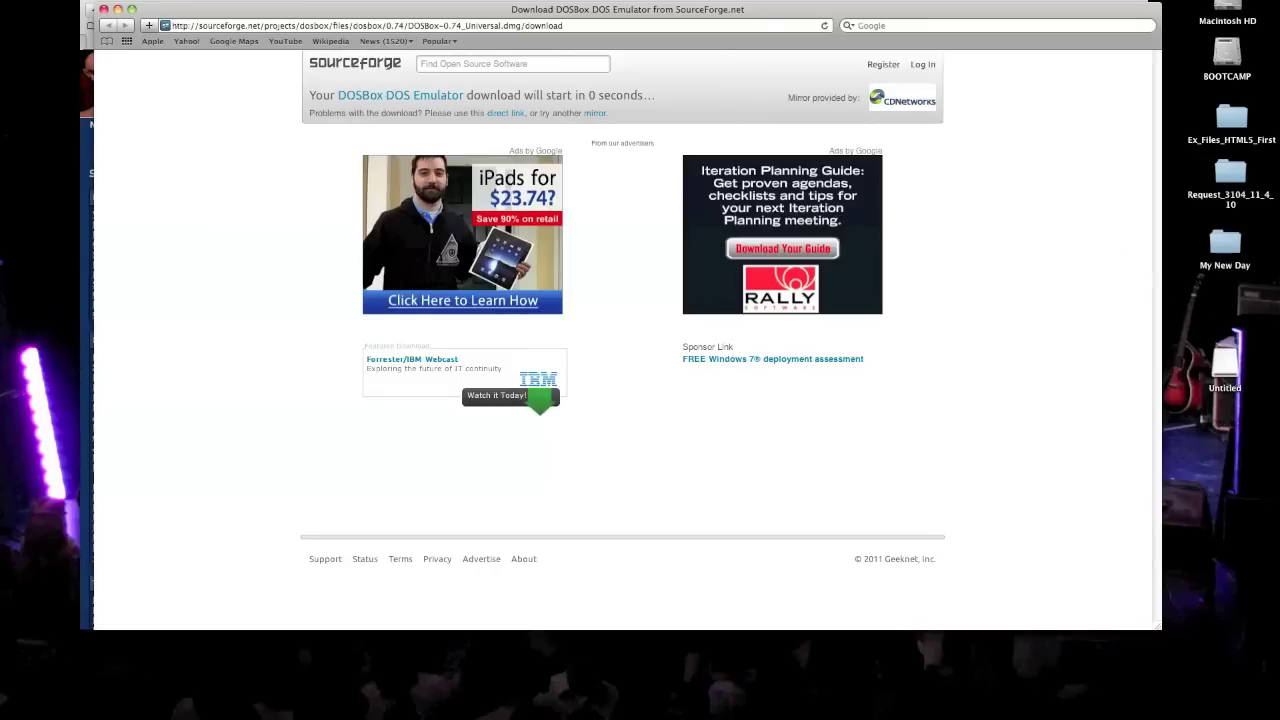
key("super+w")
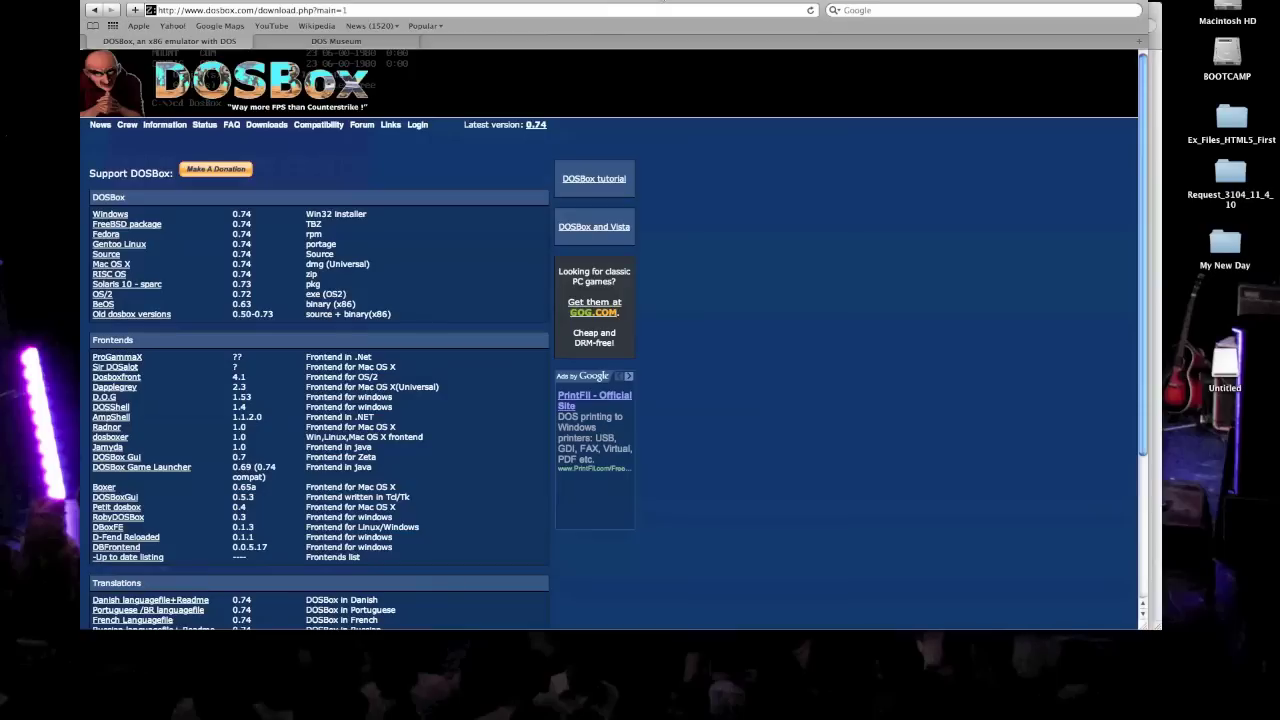
Download the DOOM ZIP file from the Action category of DOS Games on the DOS Museum site.
left_click(396, 44)
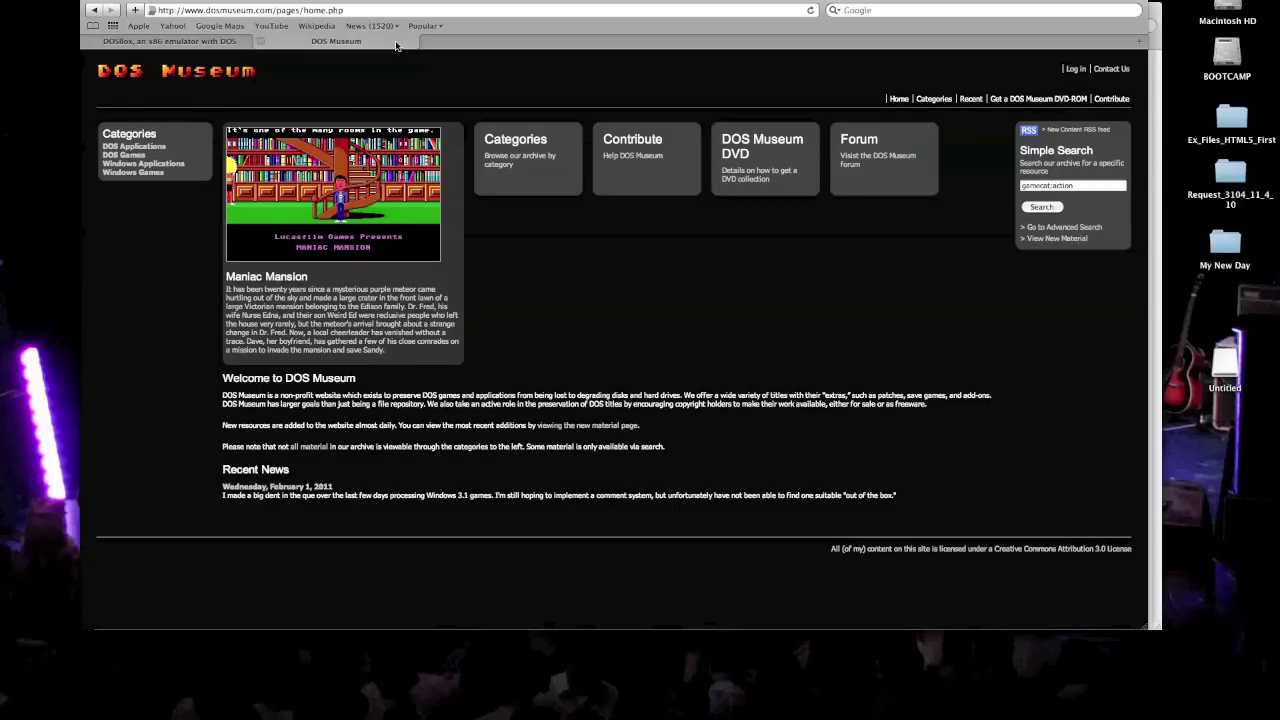
left_click(117, 158)
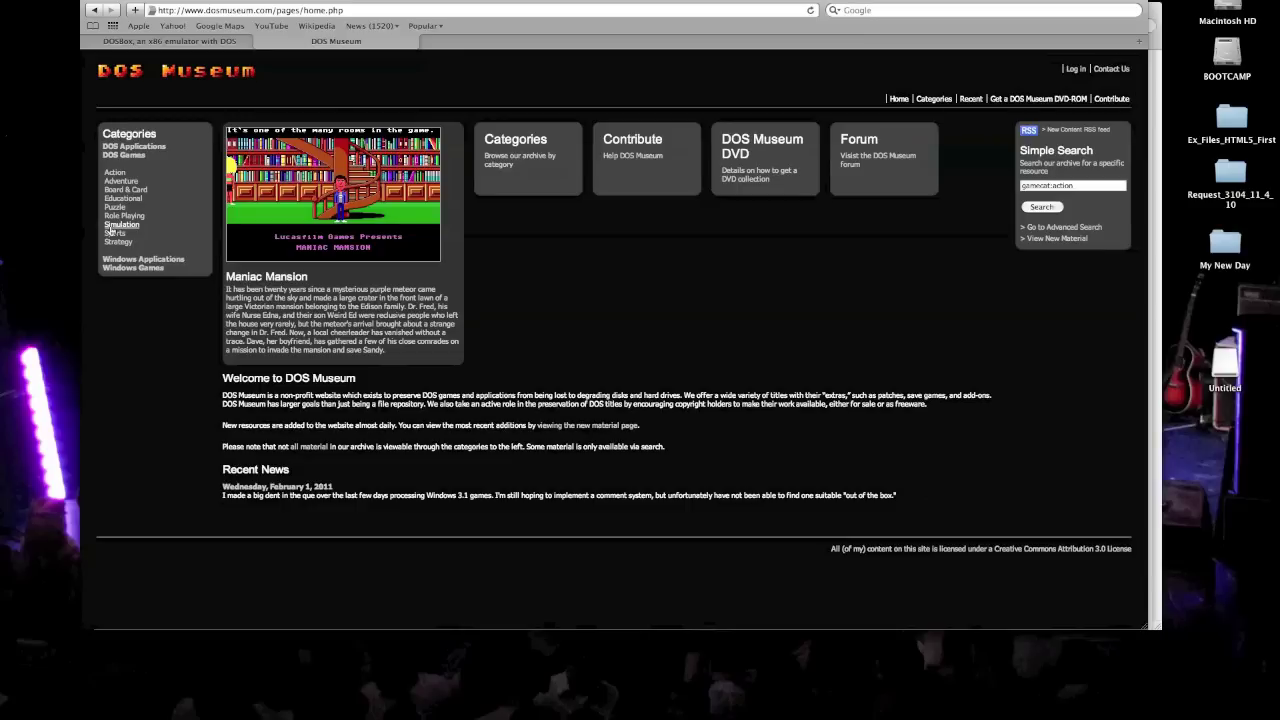
left_click(114, 176)
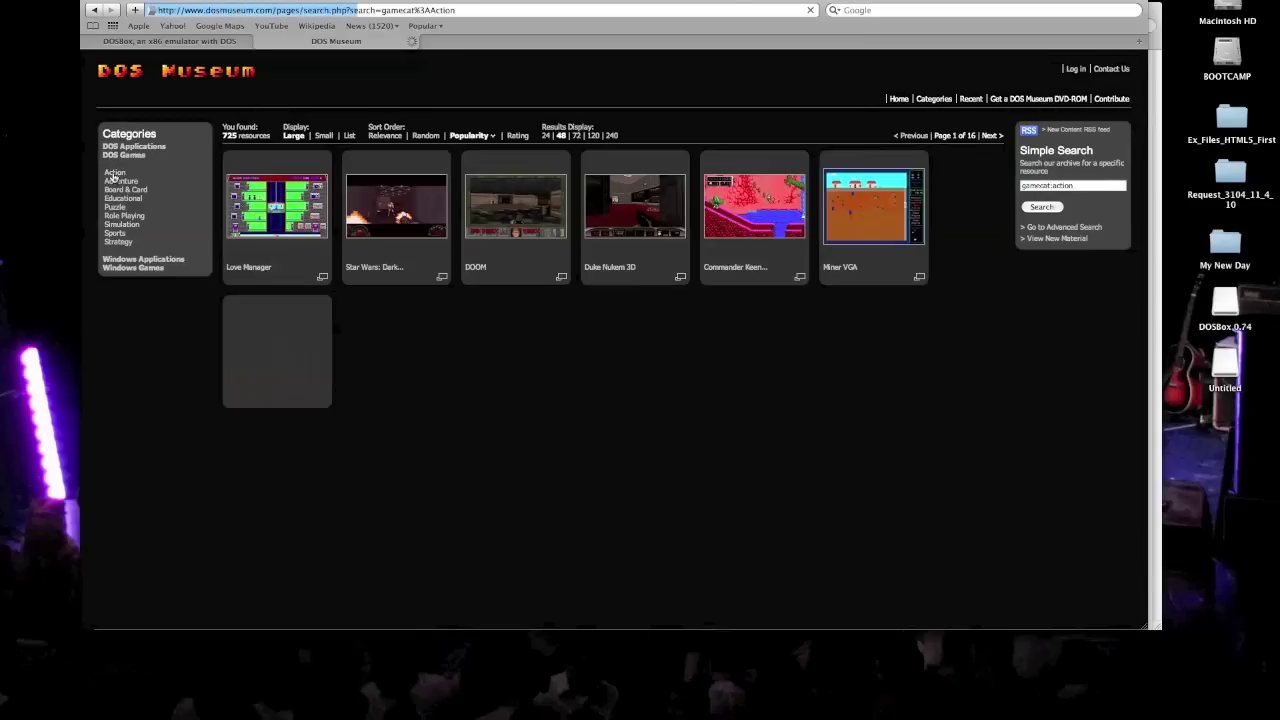
mouse_move(493, 214)
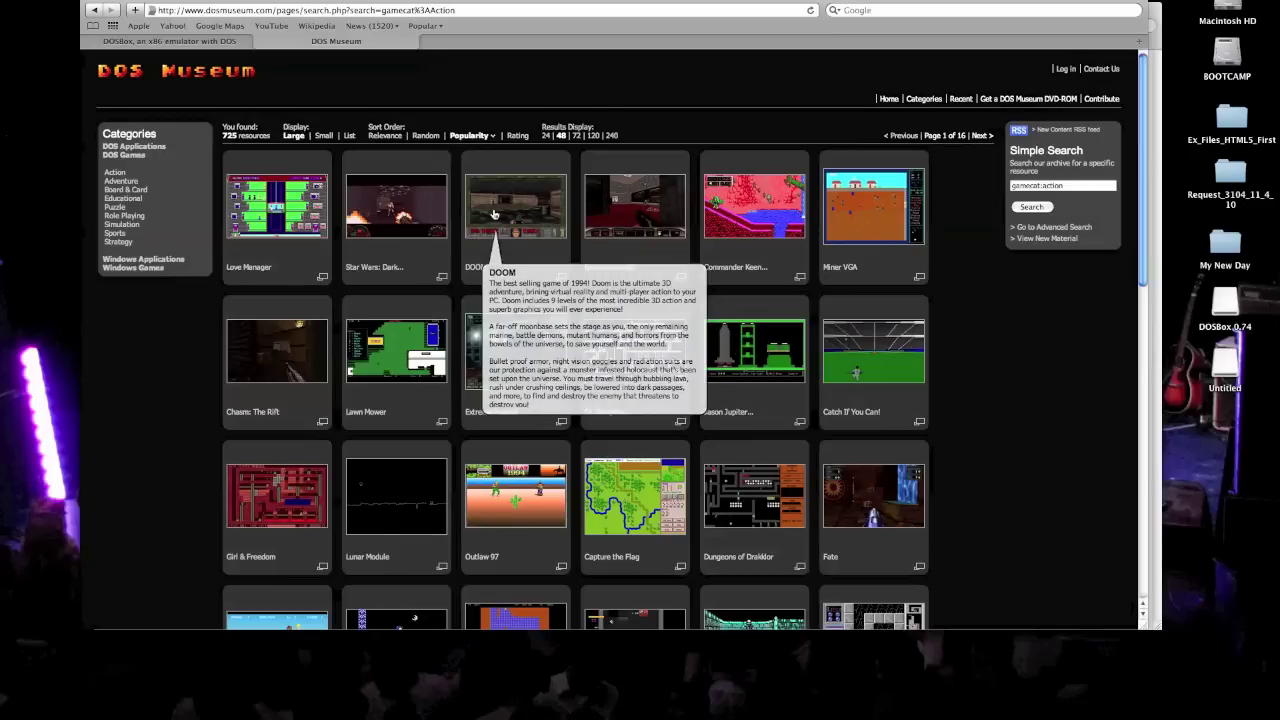
left_click(493, 214)
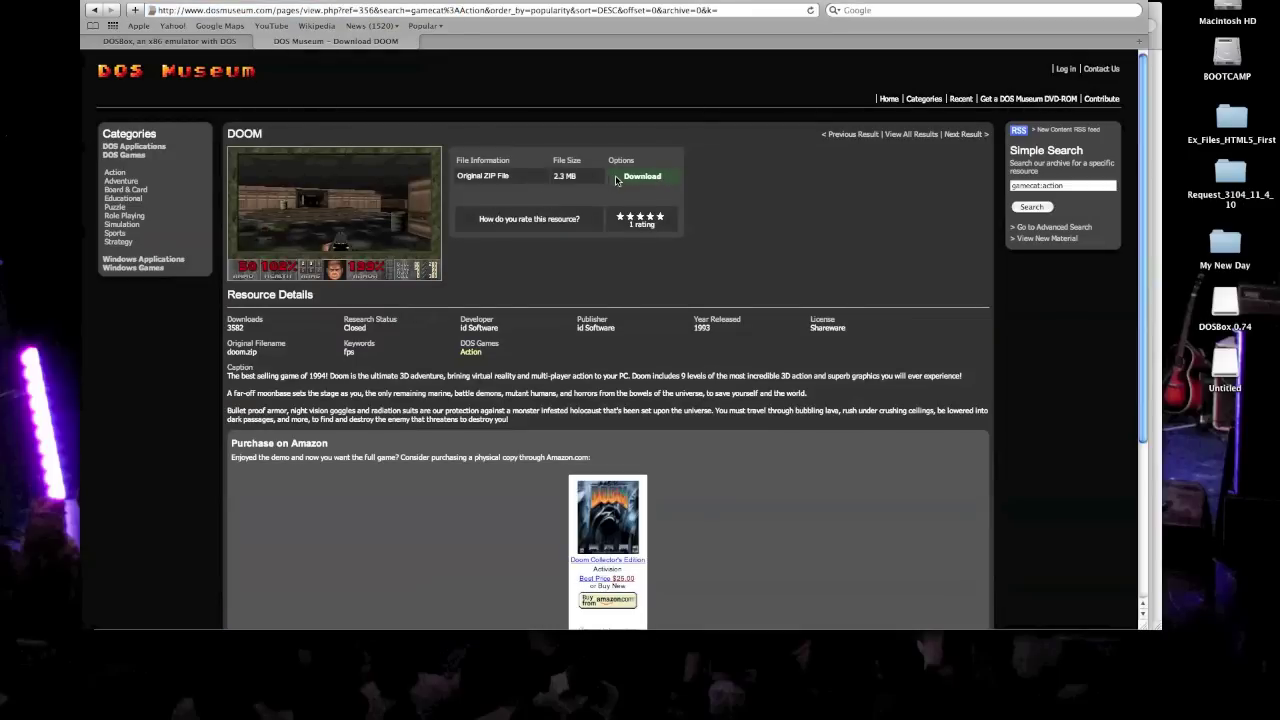
left_click(648, 180)
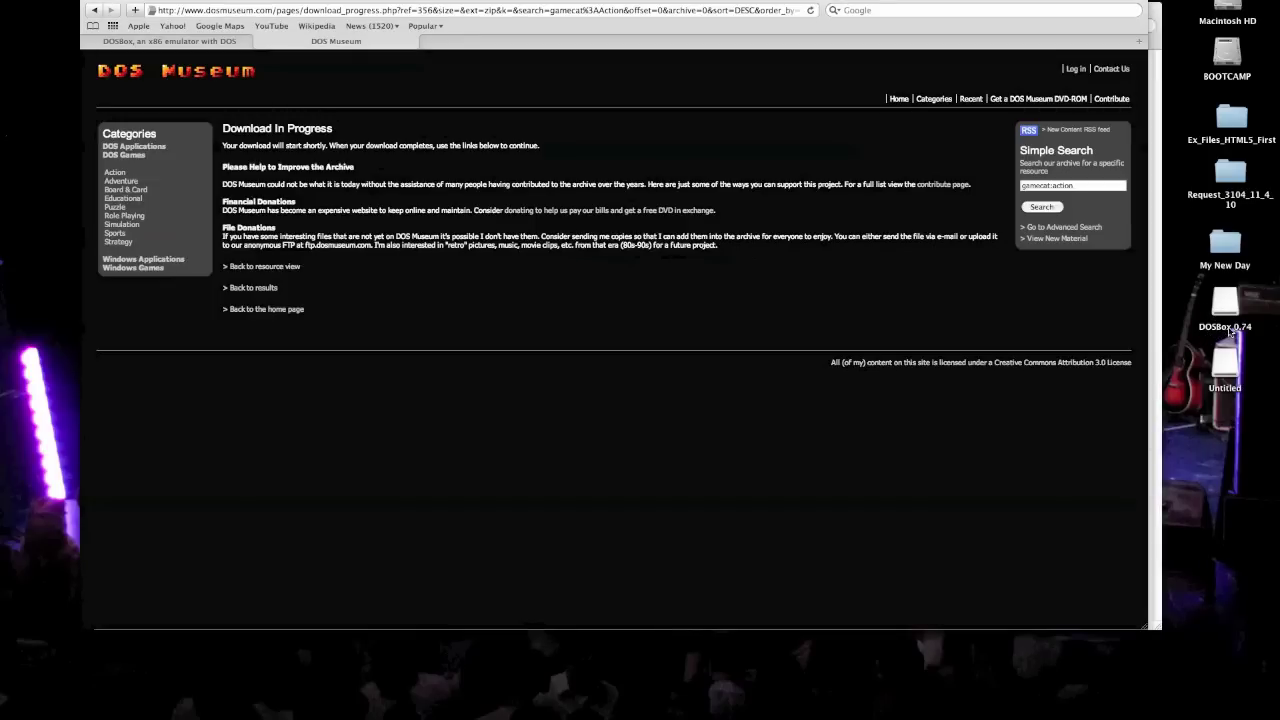
Copy the DOSBox application from the mounted DOSBox 0.74 disk image into the Applications folder.
double_click(1231, 318)
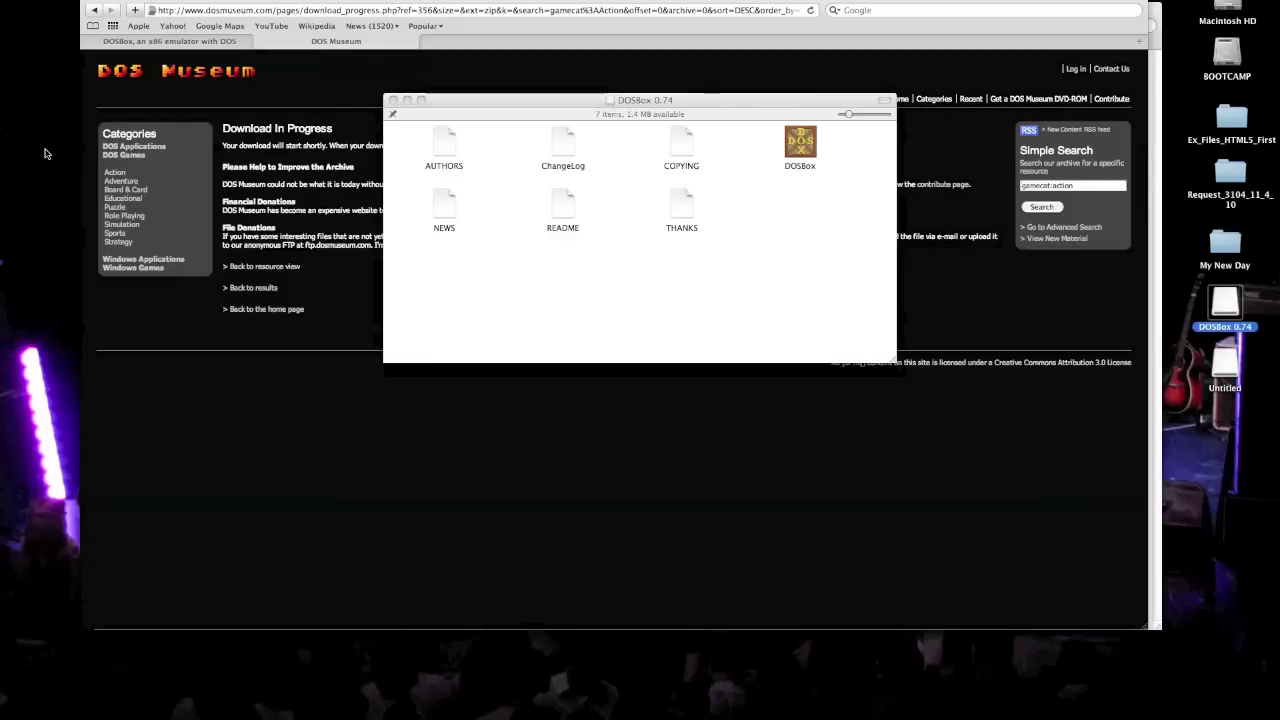
key("super+n")
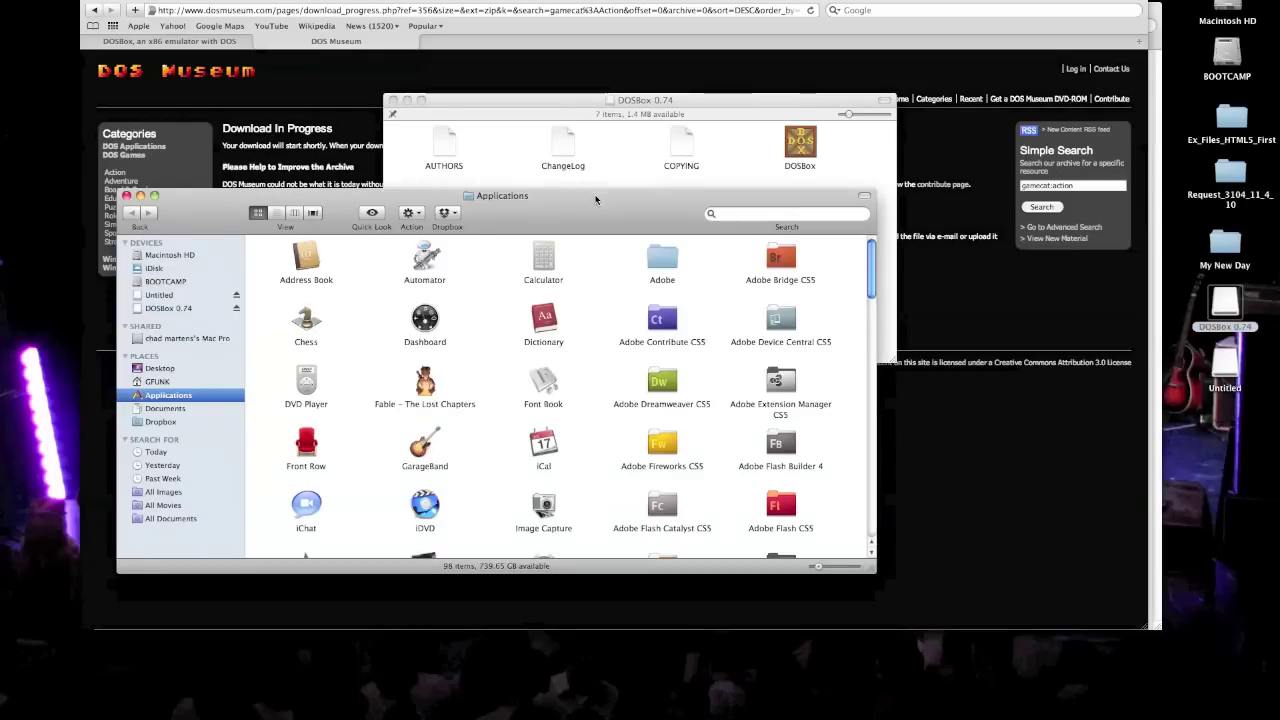
left_click_drag(597, 197, 553, 255)
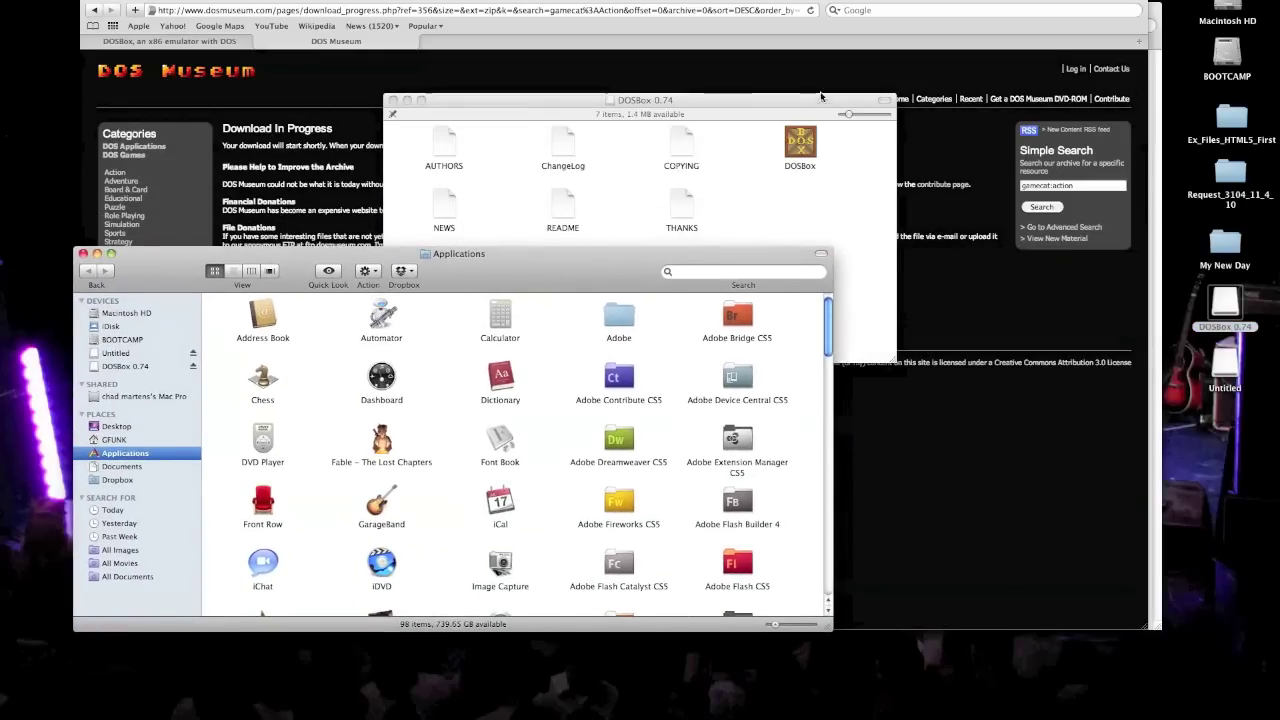
left_click(802, 143)
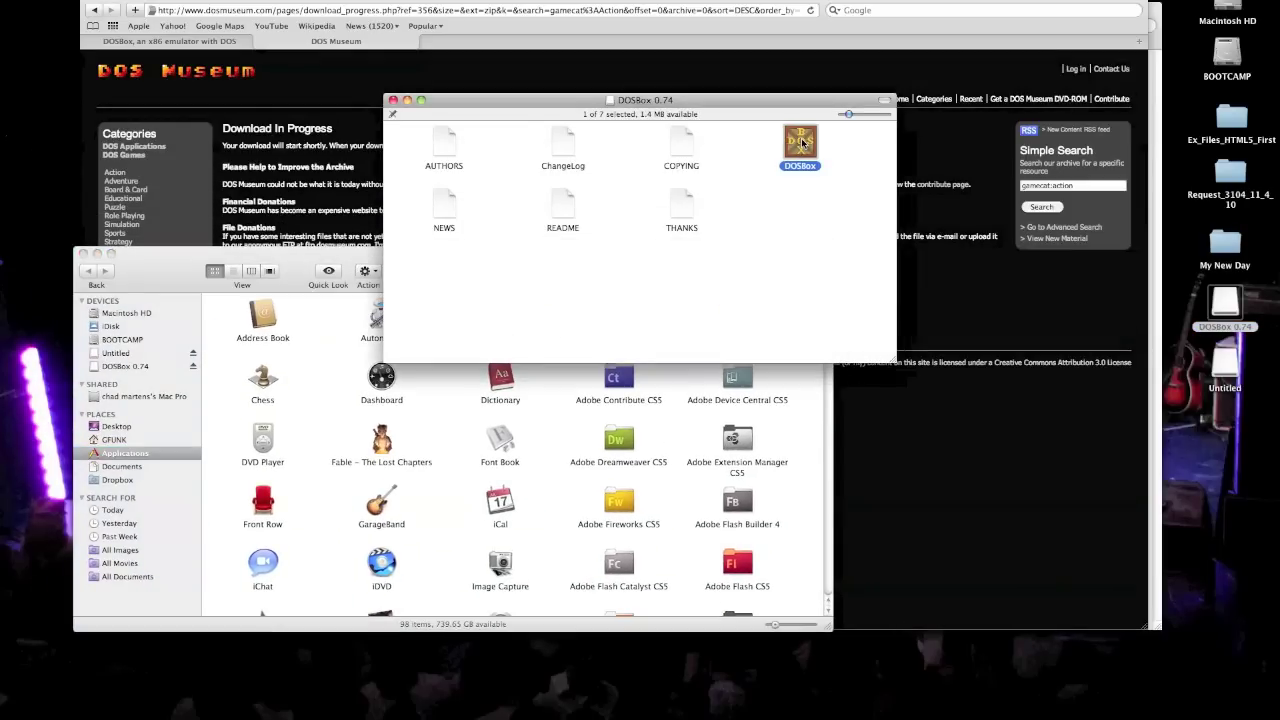
left_click_drag(802, 143, 551, 439)
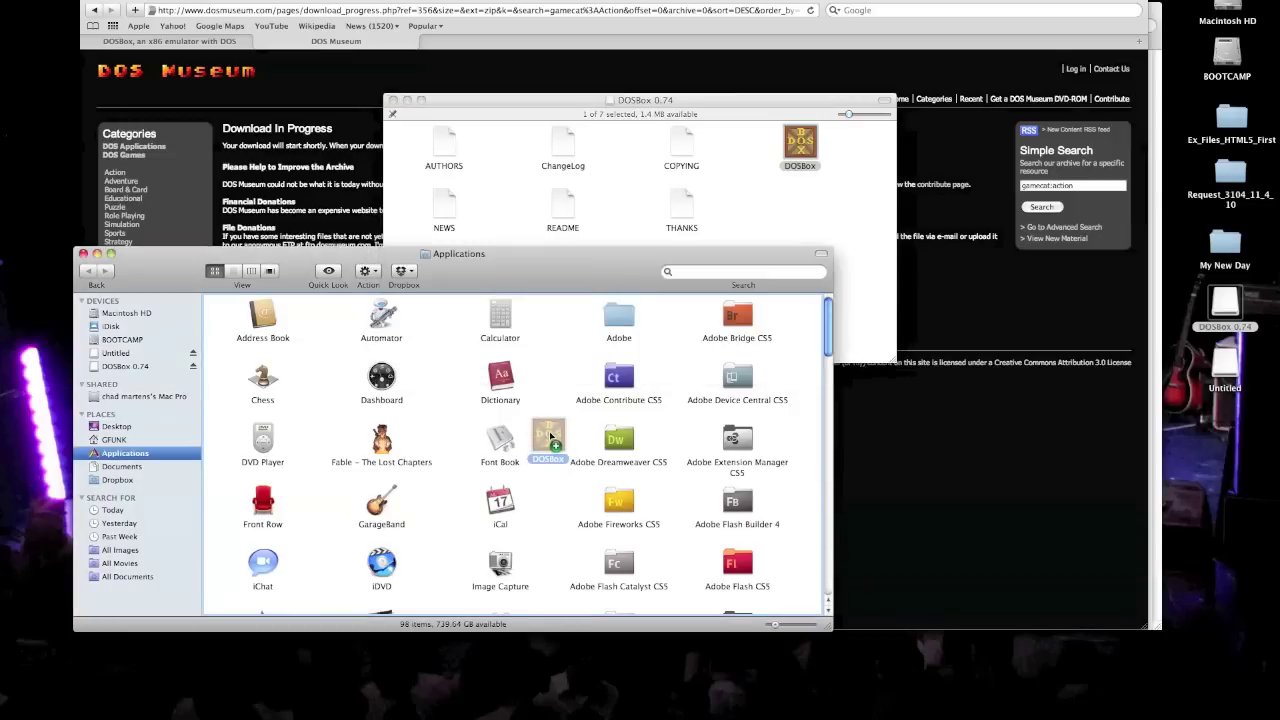
Arrange the Applications folder by name and close the DOSBox 0.74 disk image window.
right_click(559, 361)
mouse_move(590, 430)
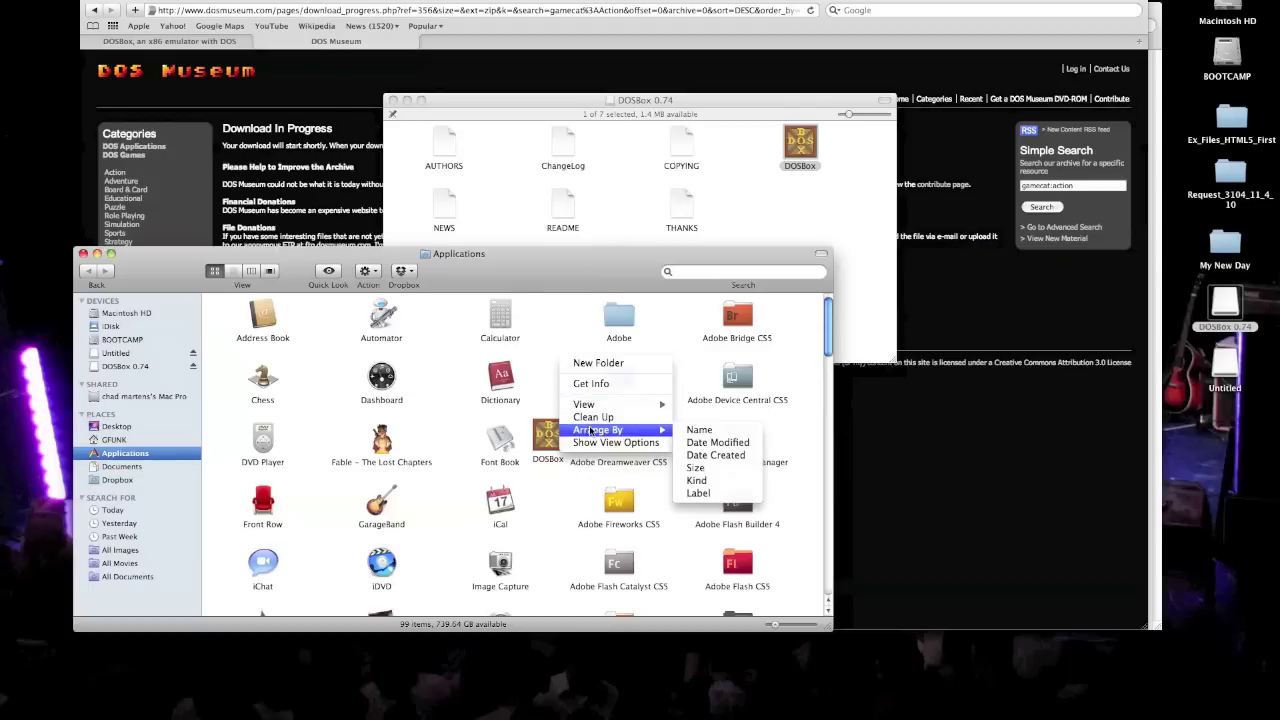
left_click(700, 431)
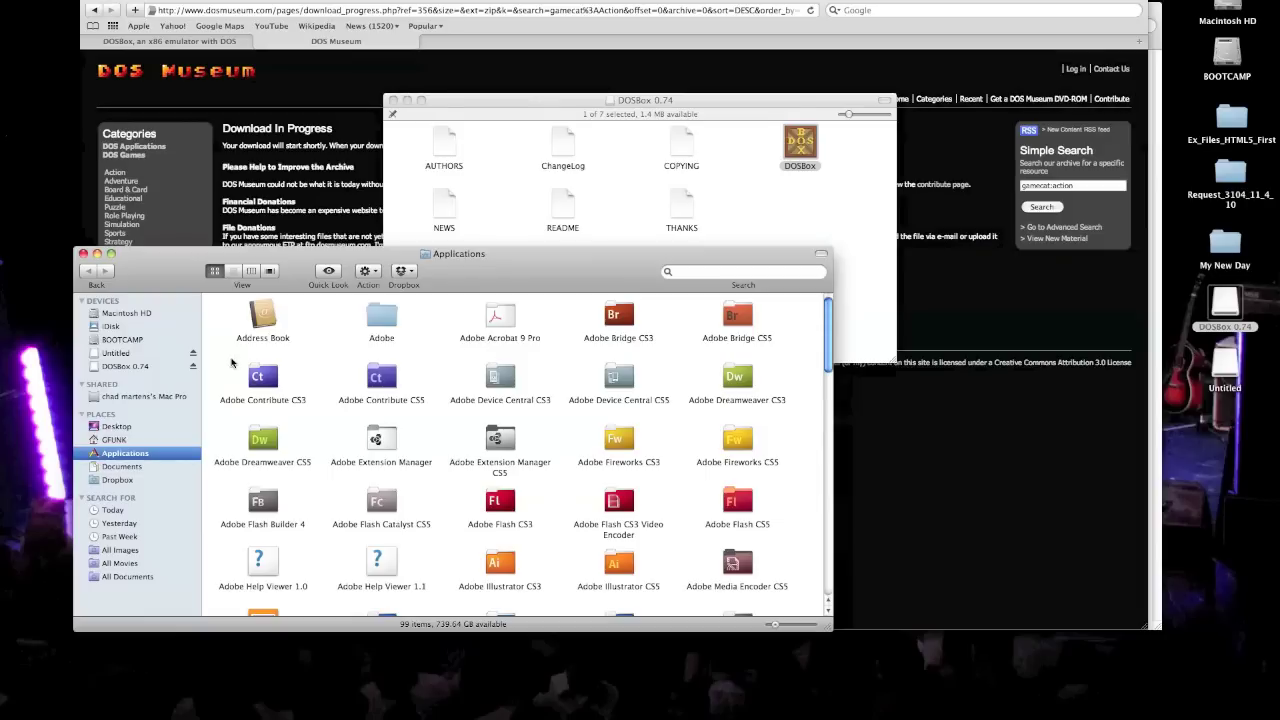
left_click(492, 136)
left_click(392, 100)
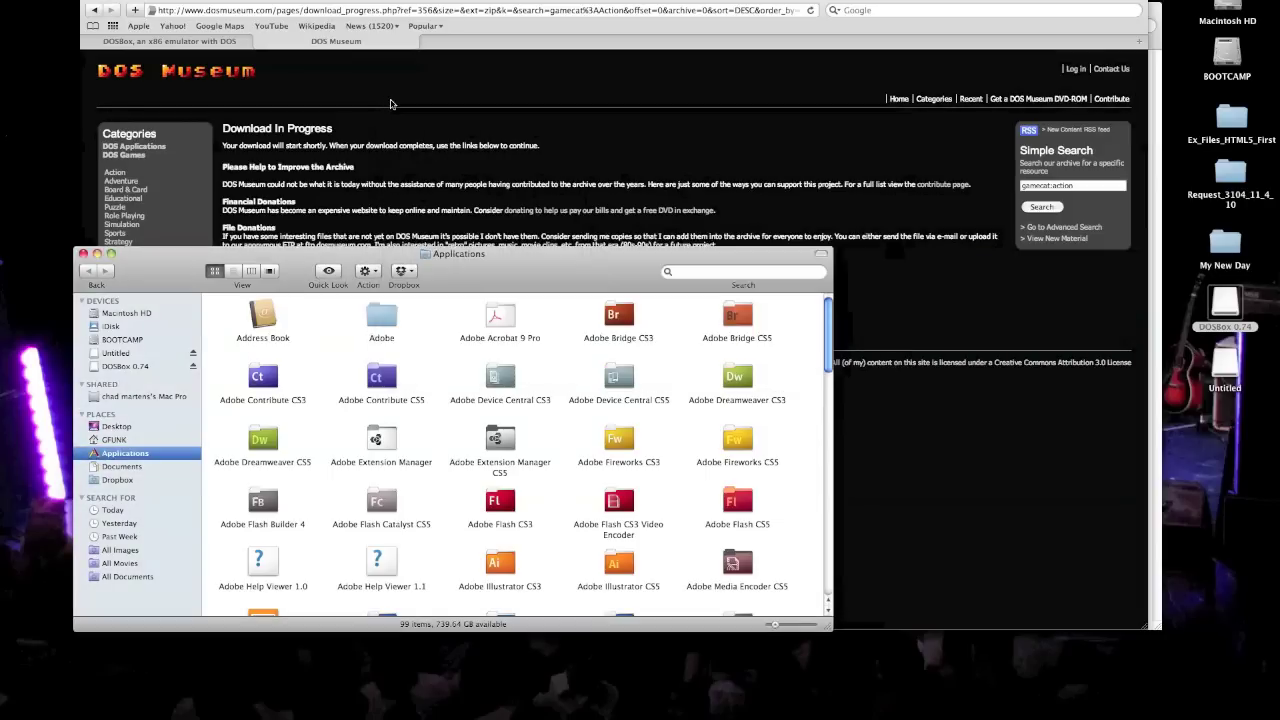
left_click_drag(511, 261, 561, 43)
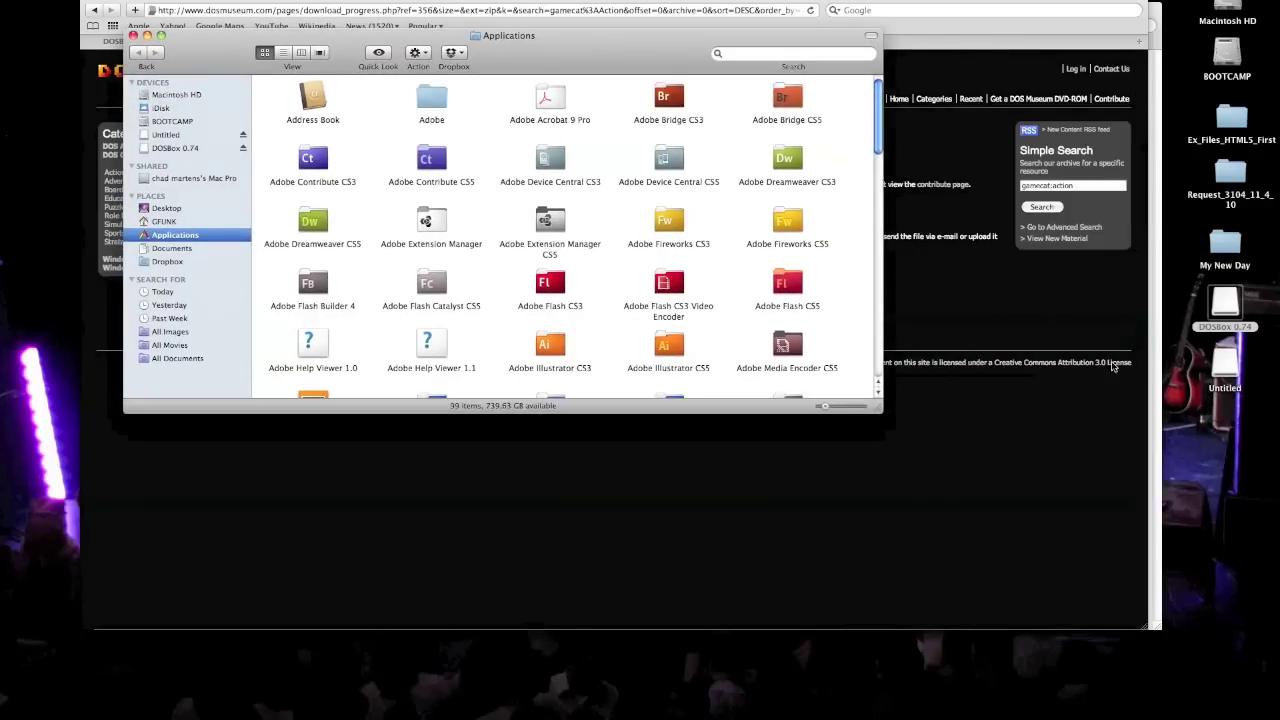
Copy the doom folder from the Downloads folder.
left_click(179, 221)
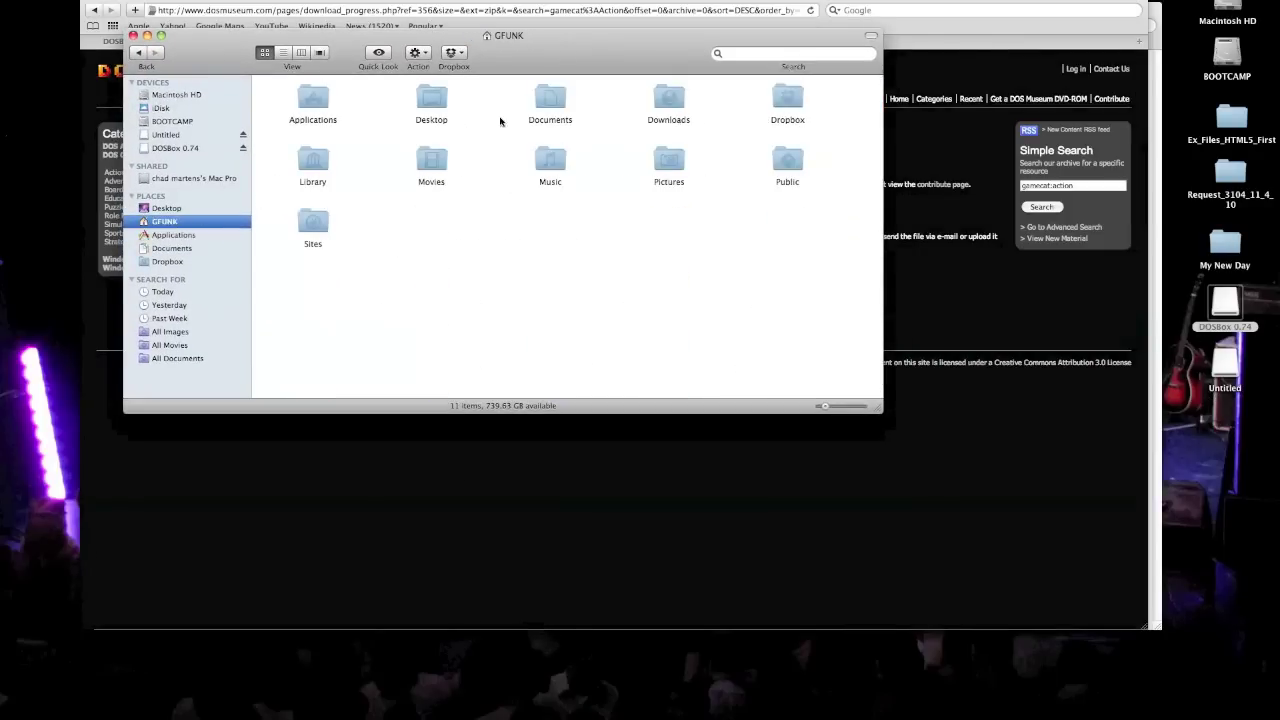
double_click(668, 98)
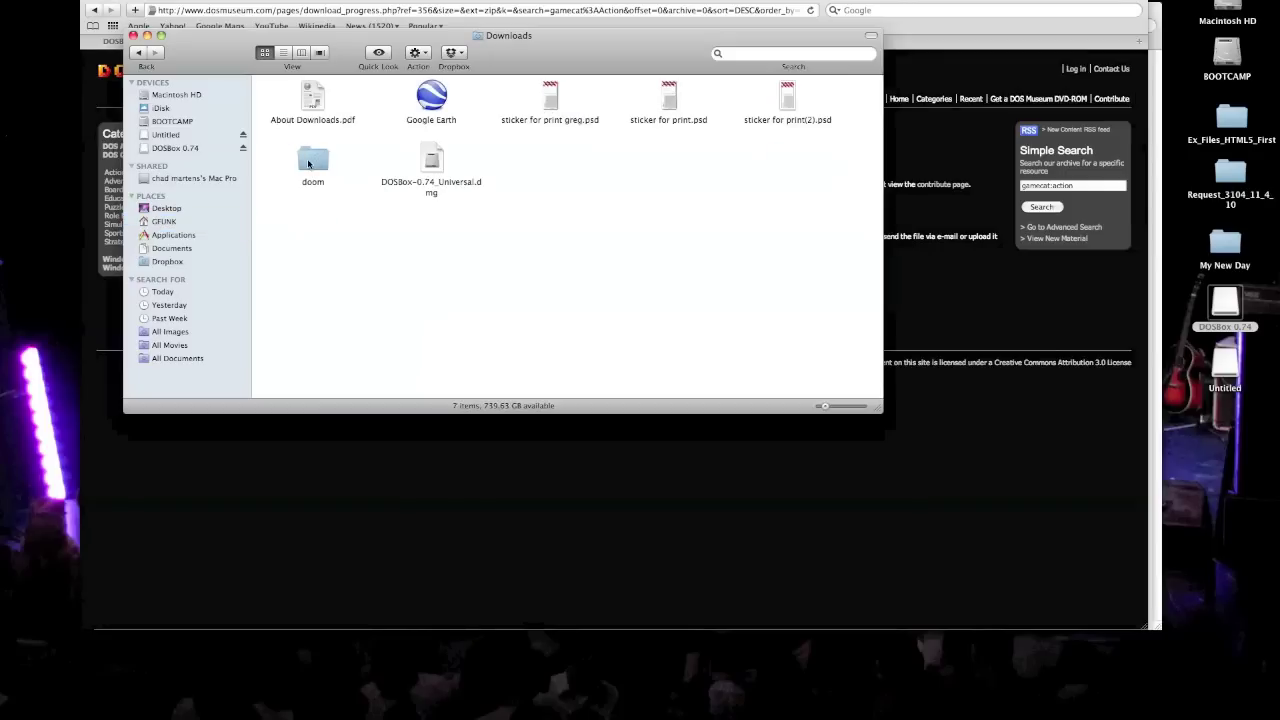
left_click(308, 164)
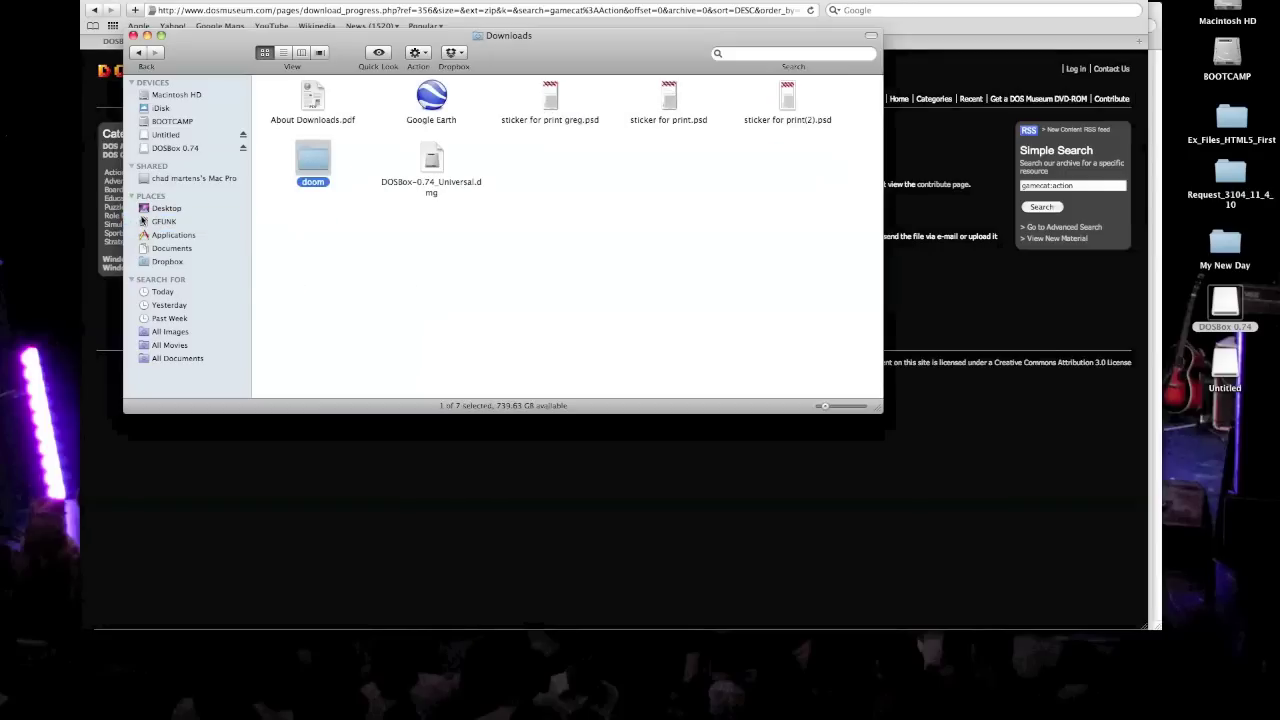
Create a folder named Games in the home folder and arrange the home folder's items by name.
left_click(159, 222)
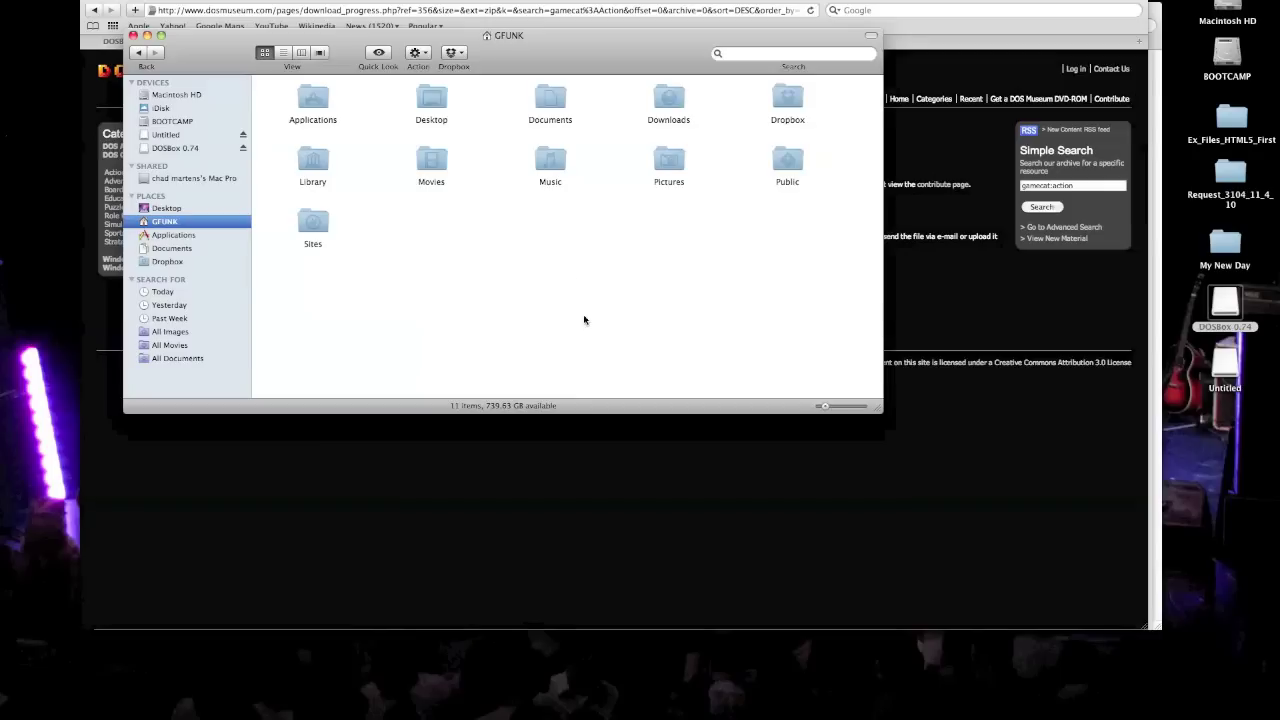
right_click(527, 266)
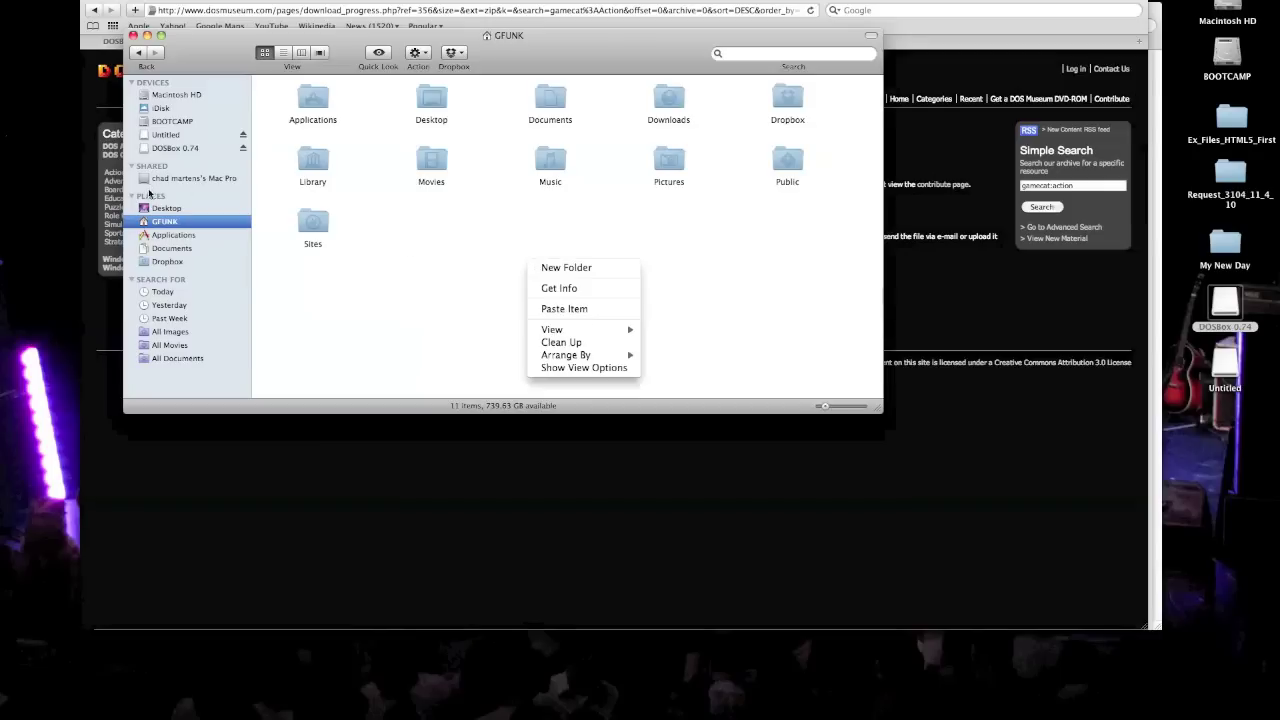
left_click(565, 267)
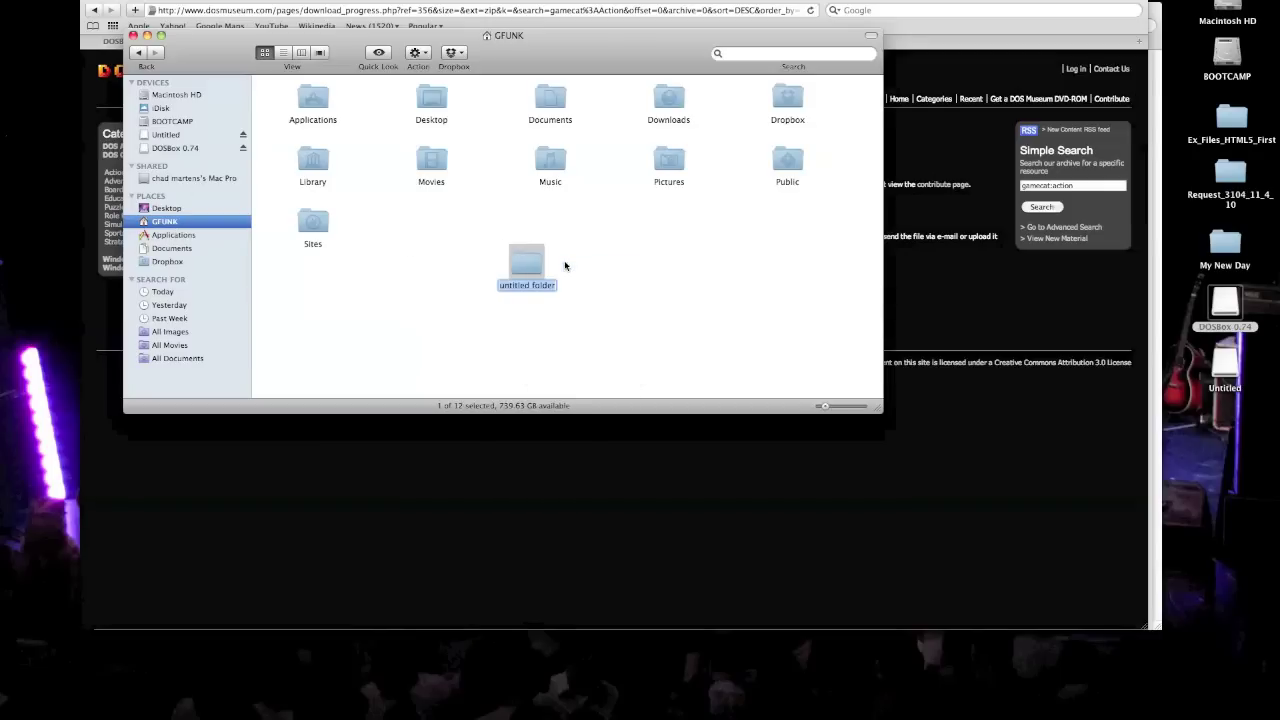
type("Ge")
type("mes")
key("Return")
right_click(622, 250)
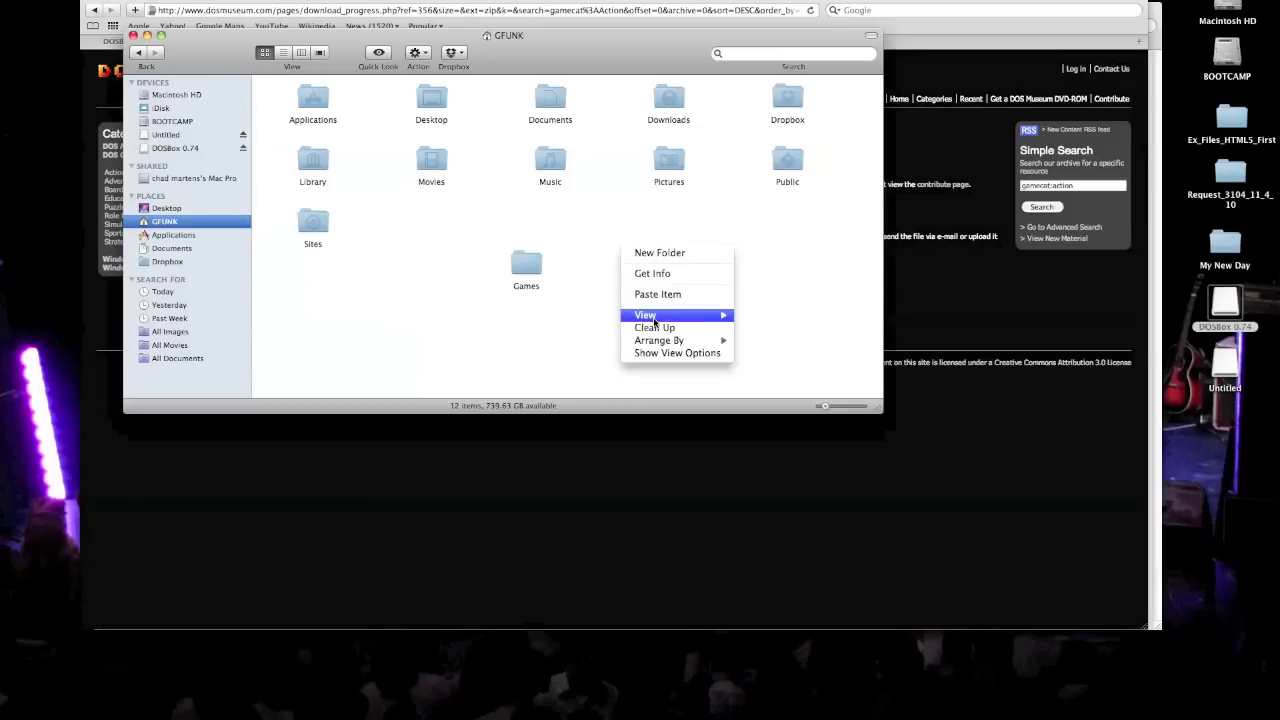
mouse_move(662, 340)
left_click(745, 344)
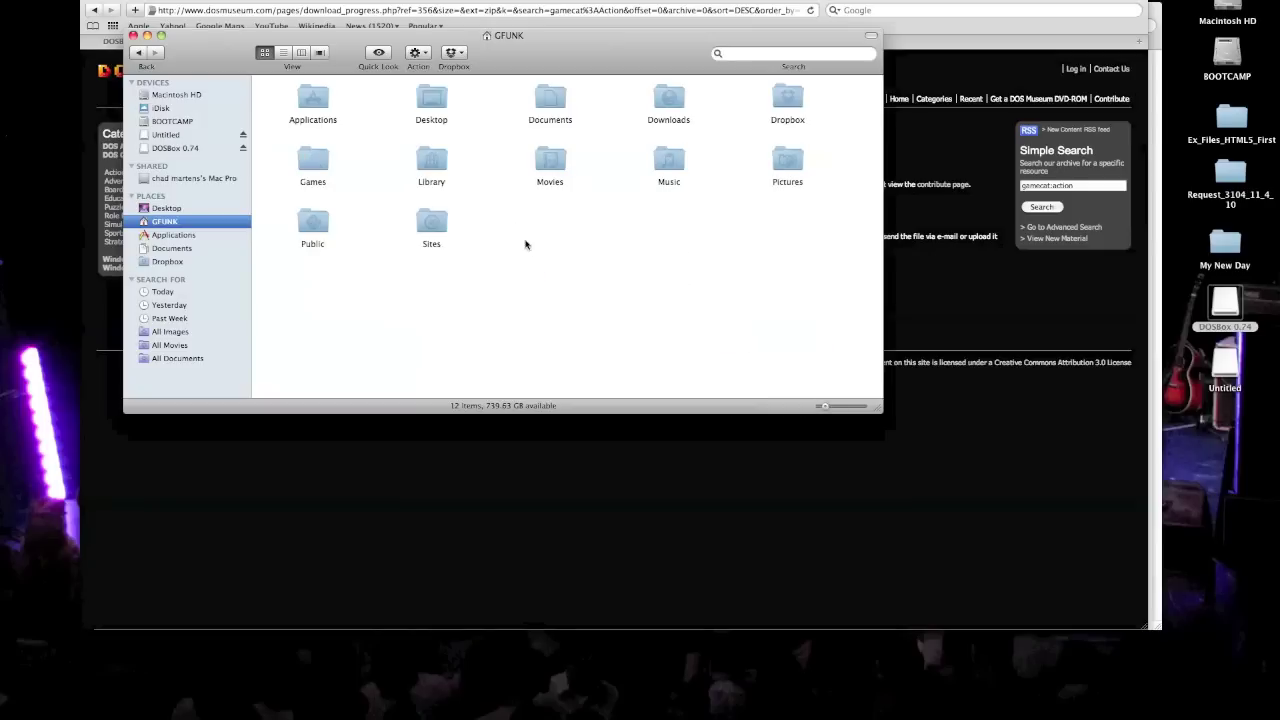
Paste the copied doom folder into the Games folder.
double_click(313, 162)
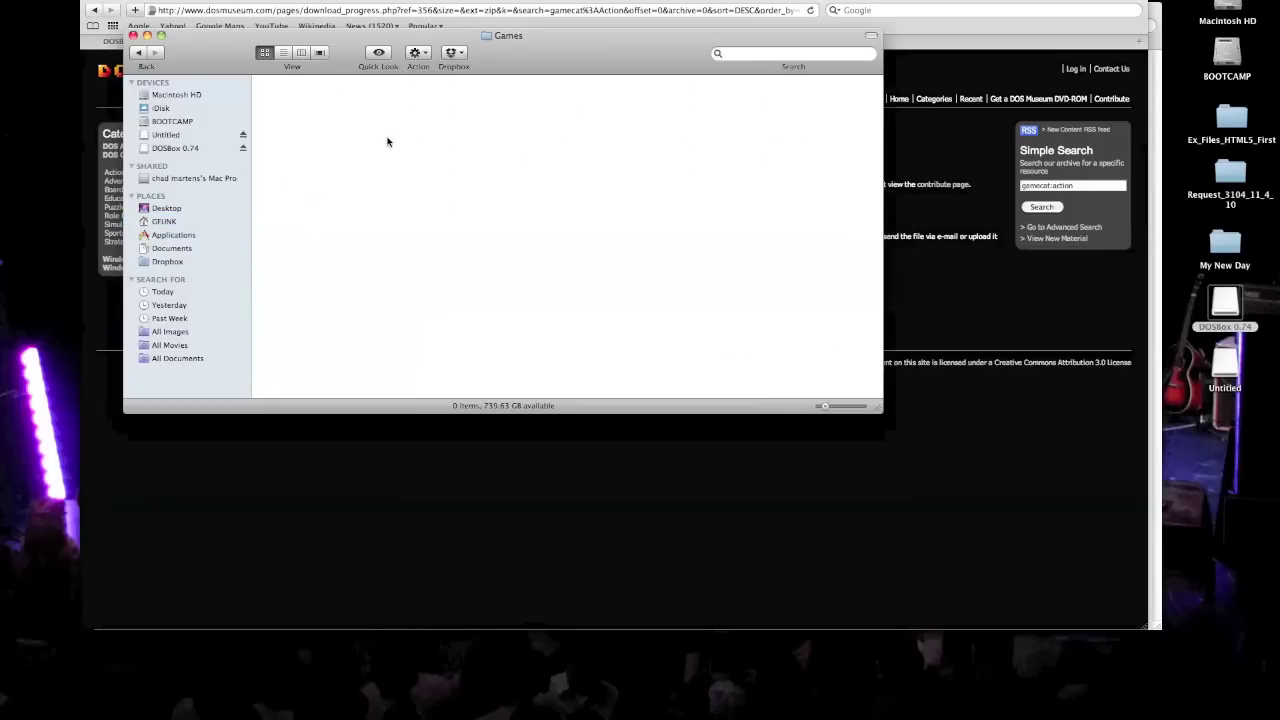
right_click(388, 141)
left_click(503, 184)
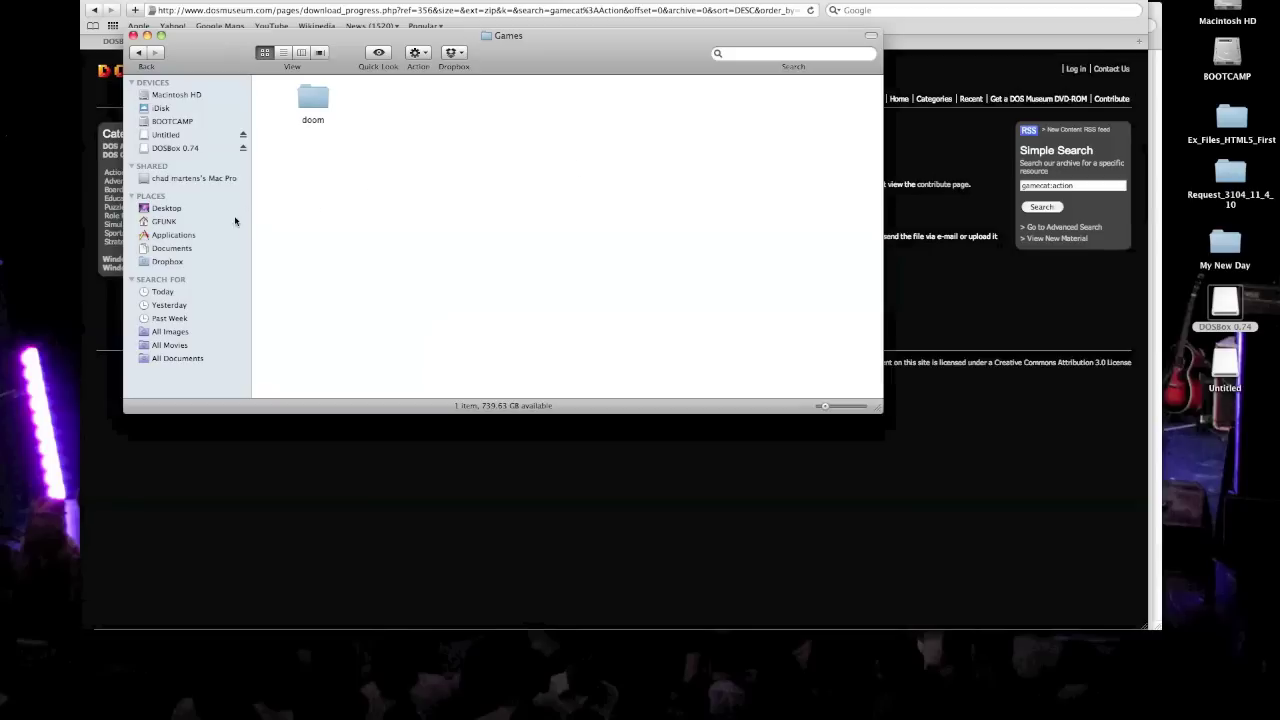
Search the Mac for "DosBox" from the Applications folder and open the DOSBox application, accepting the downloaded-application warning.
left_click(204, 234)
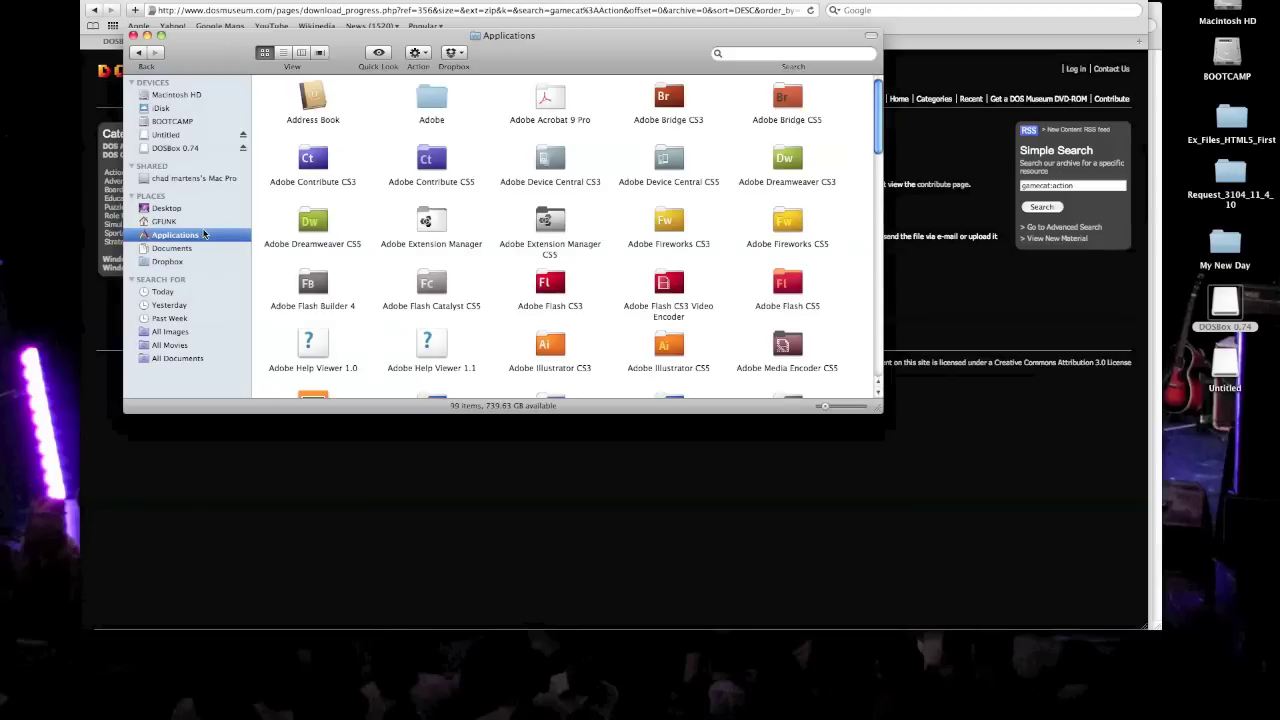
left_click(736, 55)
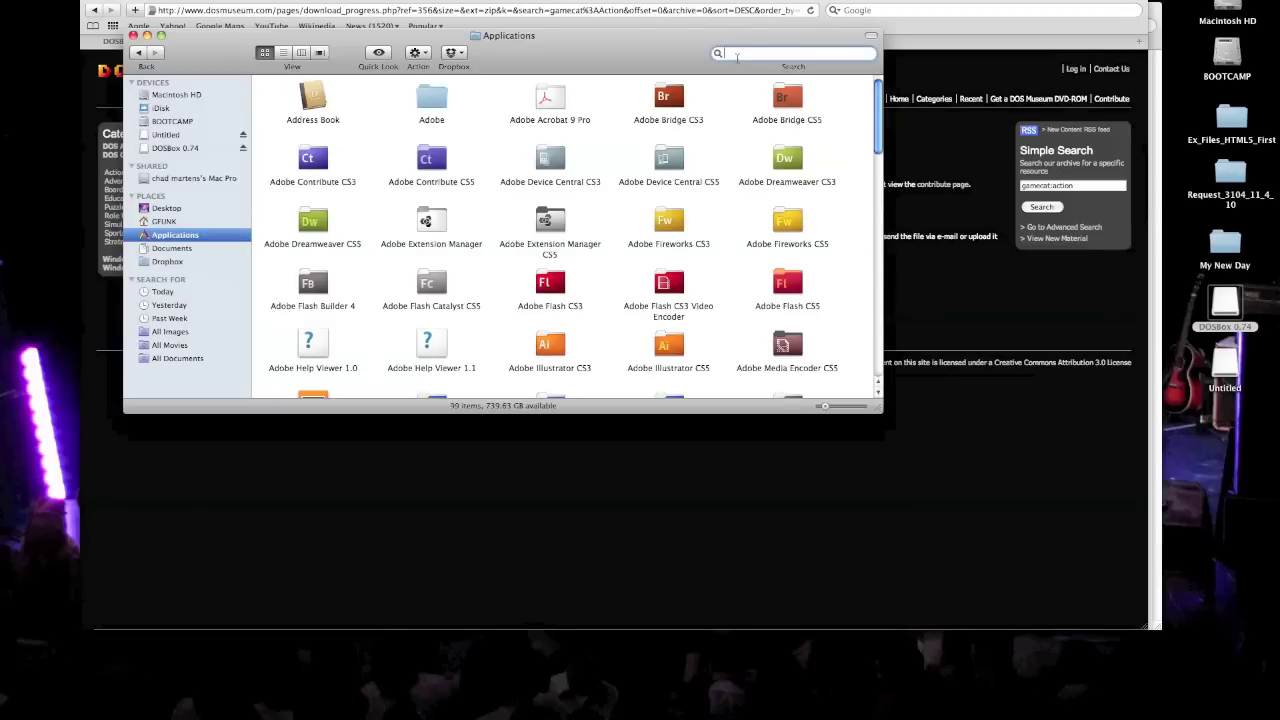
type("DosB")
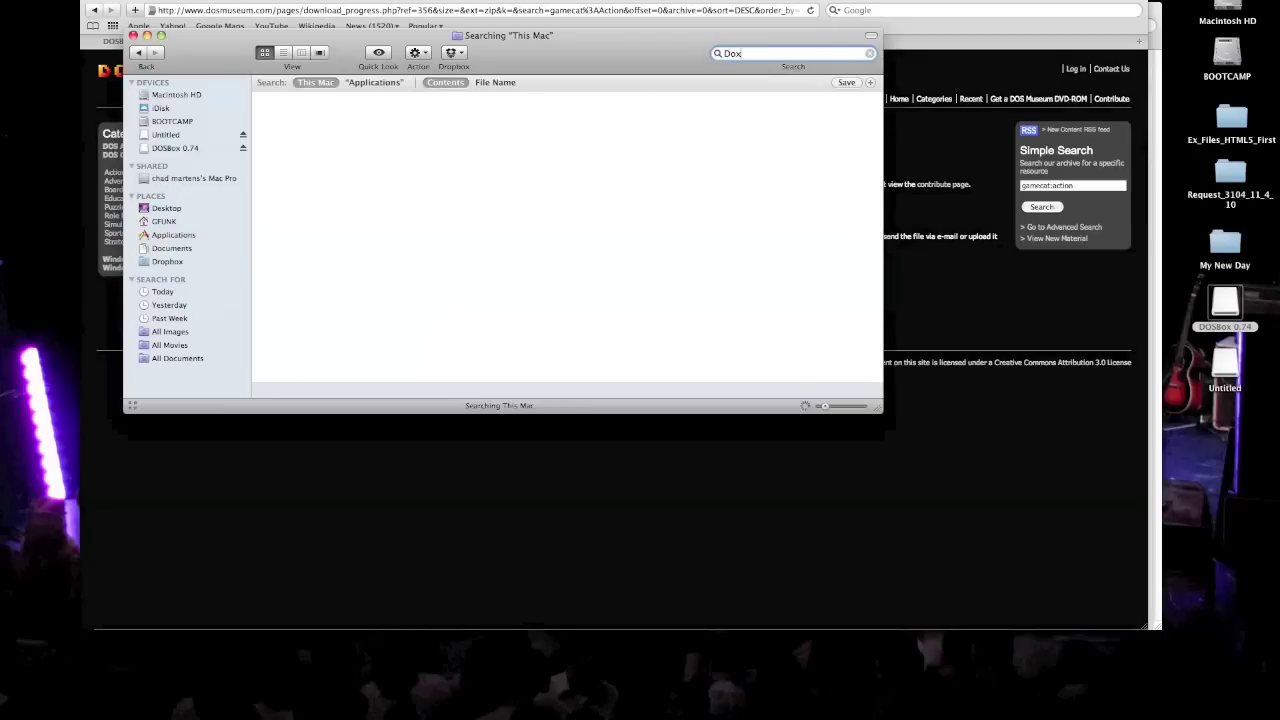
type("ox")
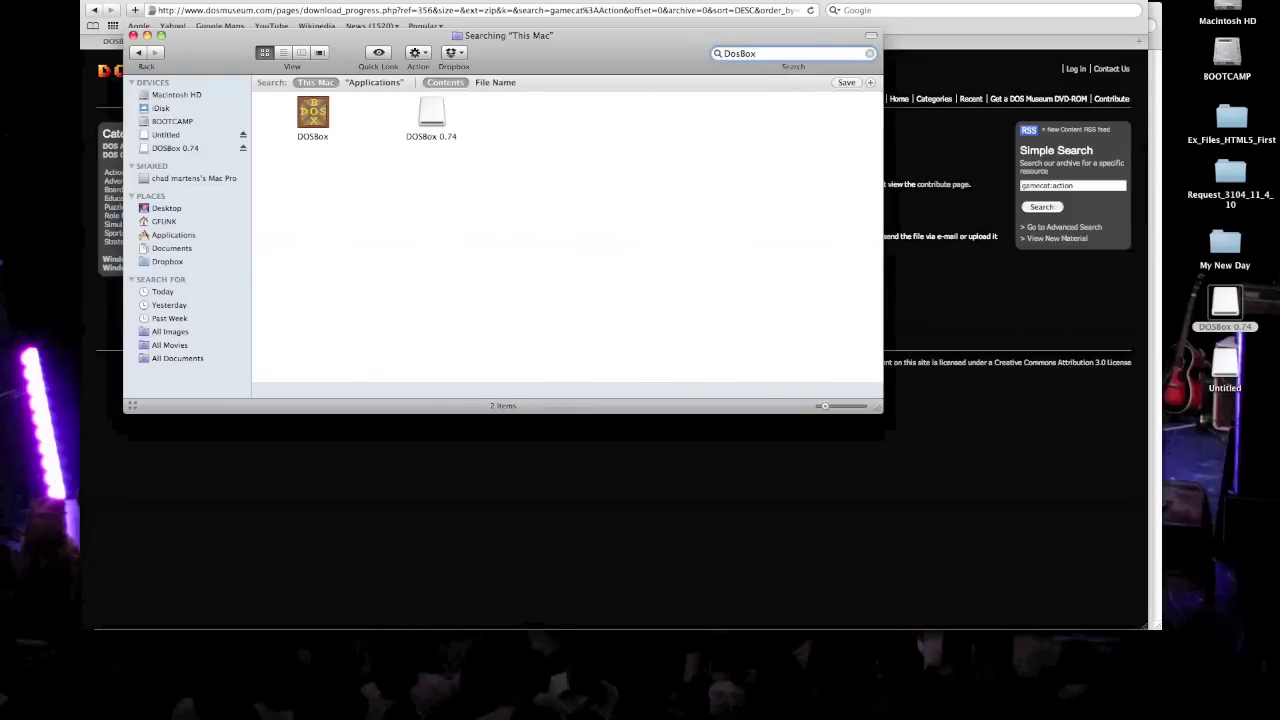
left_click(326, 122)
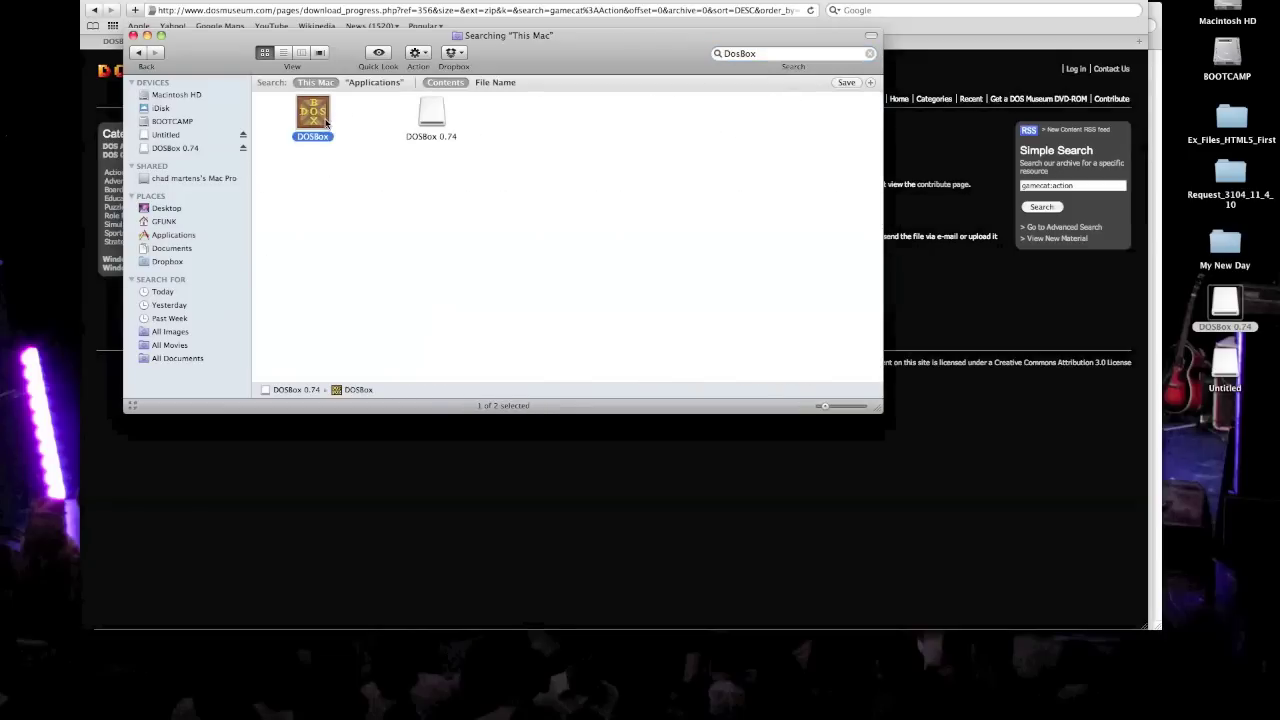
double_click(326, 122)
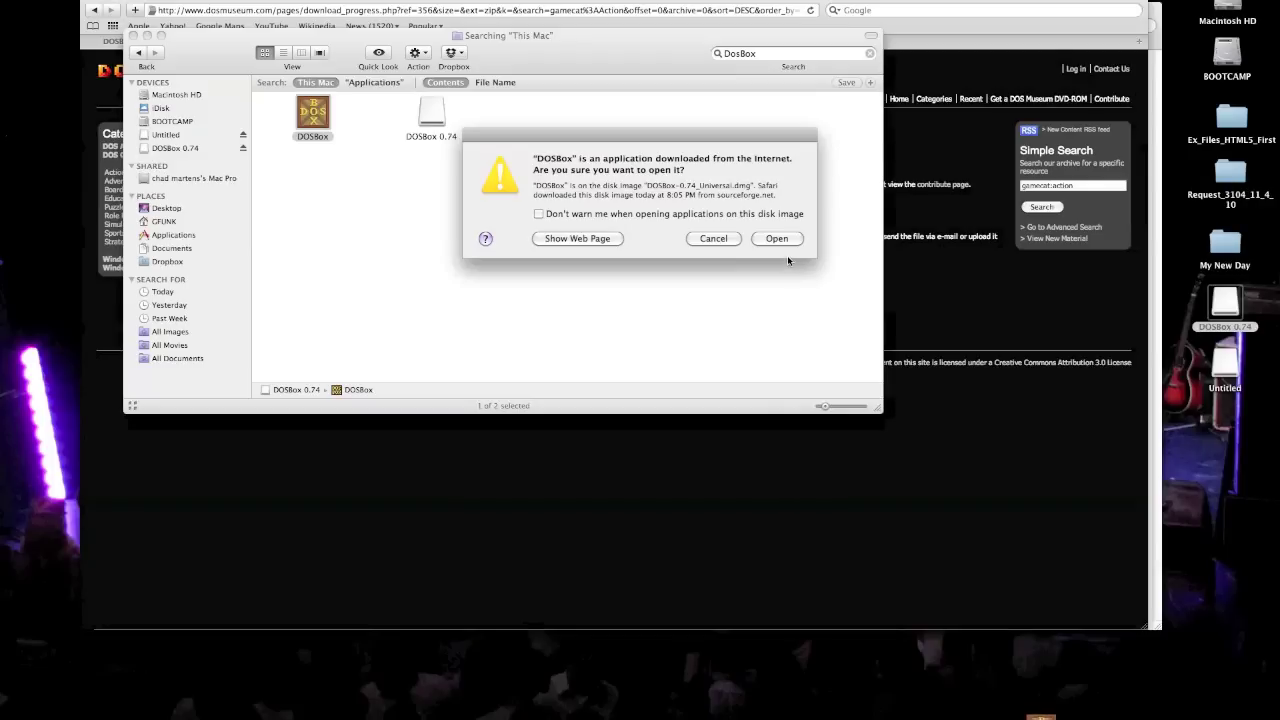
left_click(785, 240)
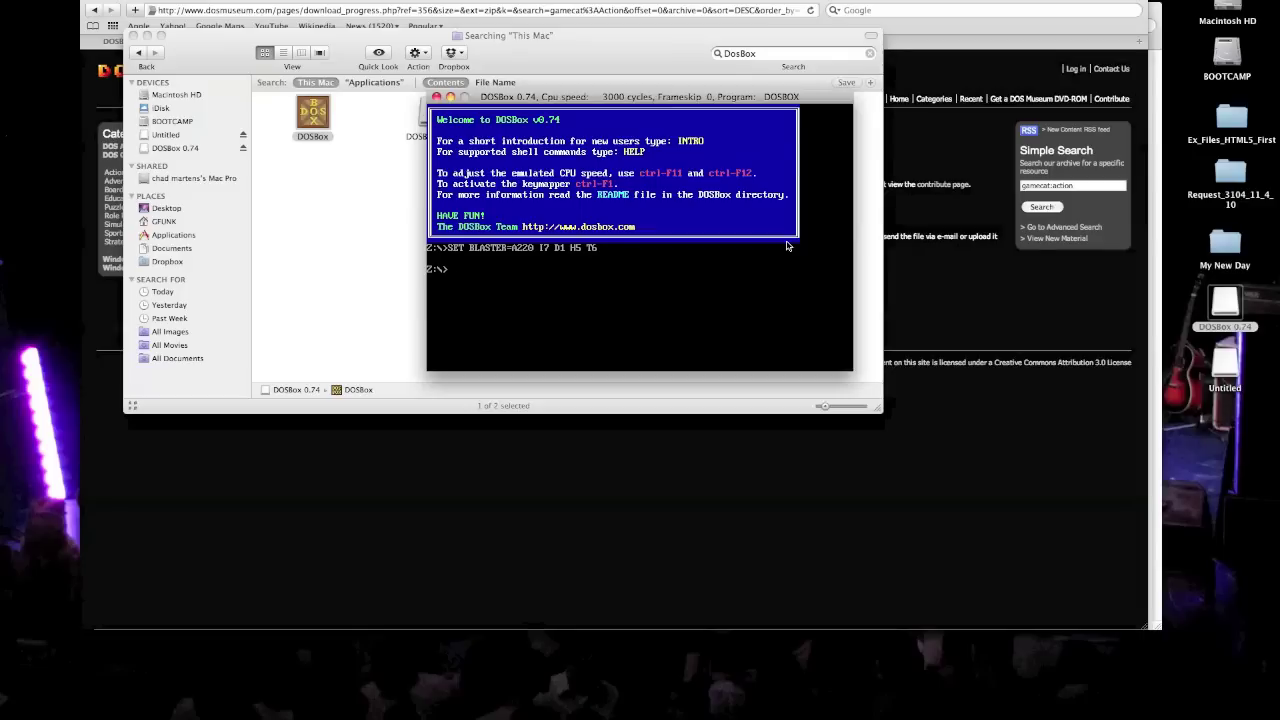
Mount the ~/Games/doom folder as drive C in DOSBox, checking the folder path in the Finder.
type("mount c")
type("/Games")
left_click(393, 247)
left_click(184, 222)
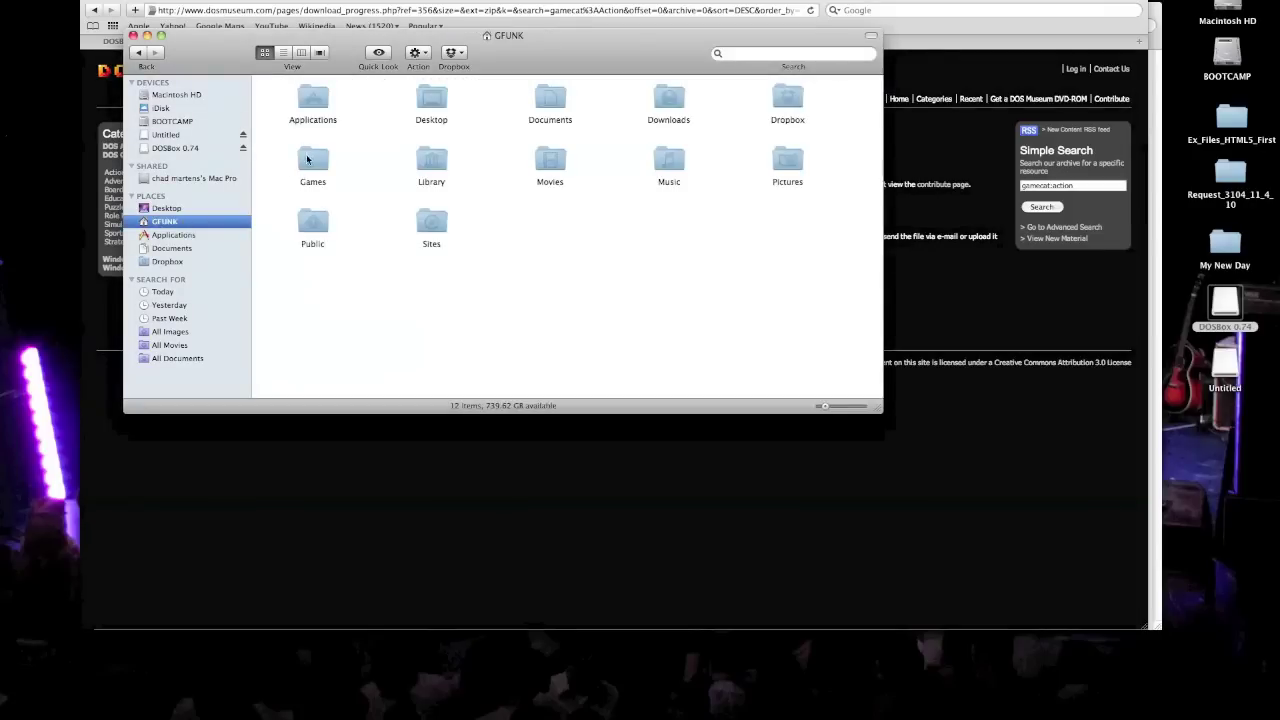
left_click(308, 160)
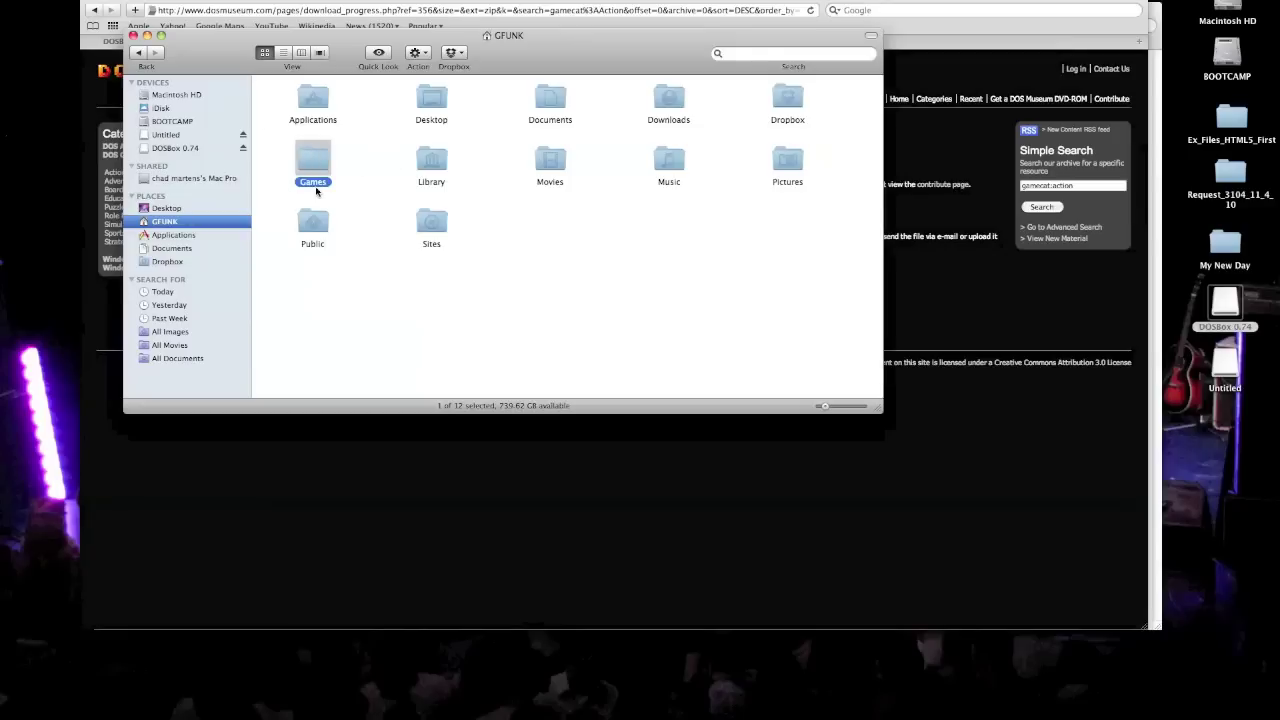
key("super+Tab")
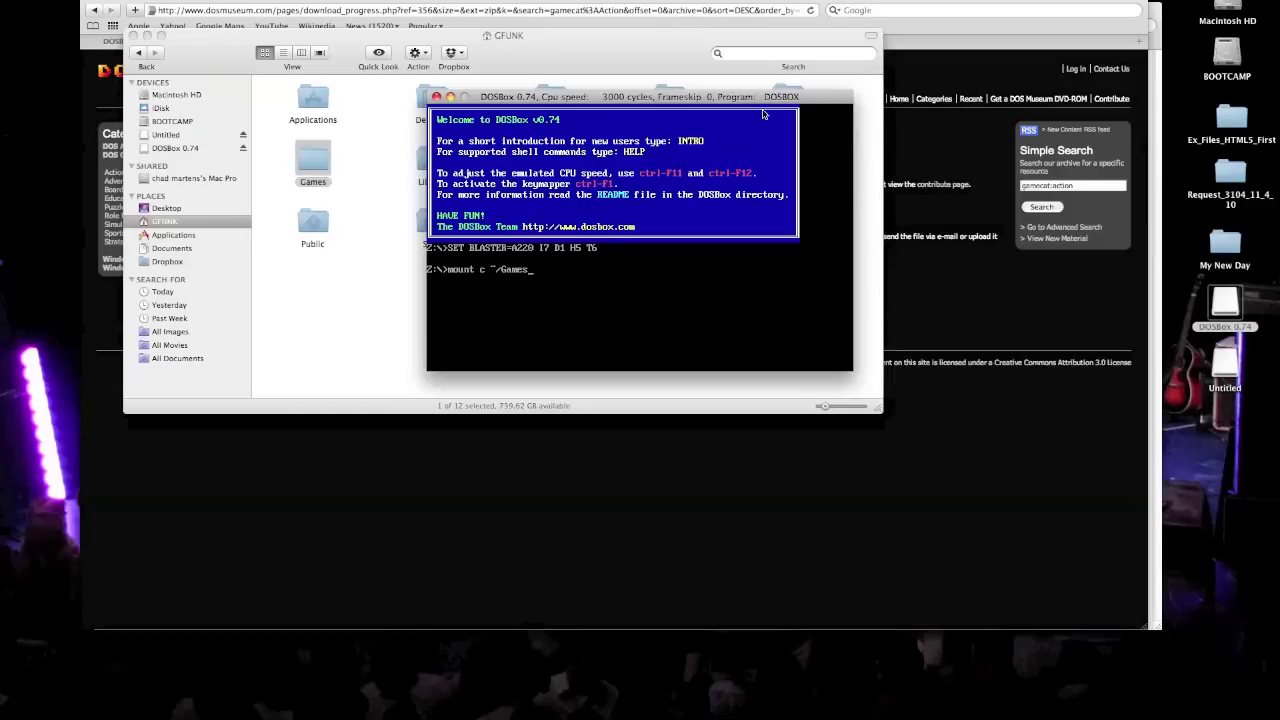
type("/doom")
left_click(300, 168)
double_click(299, 164)
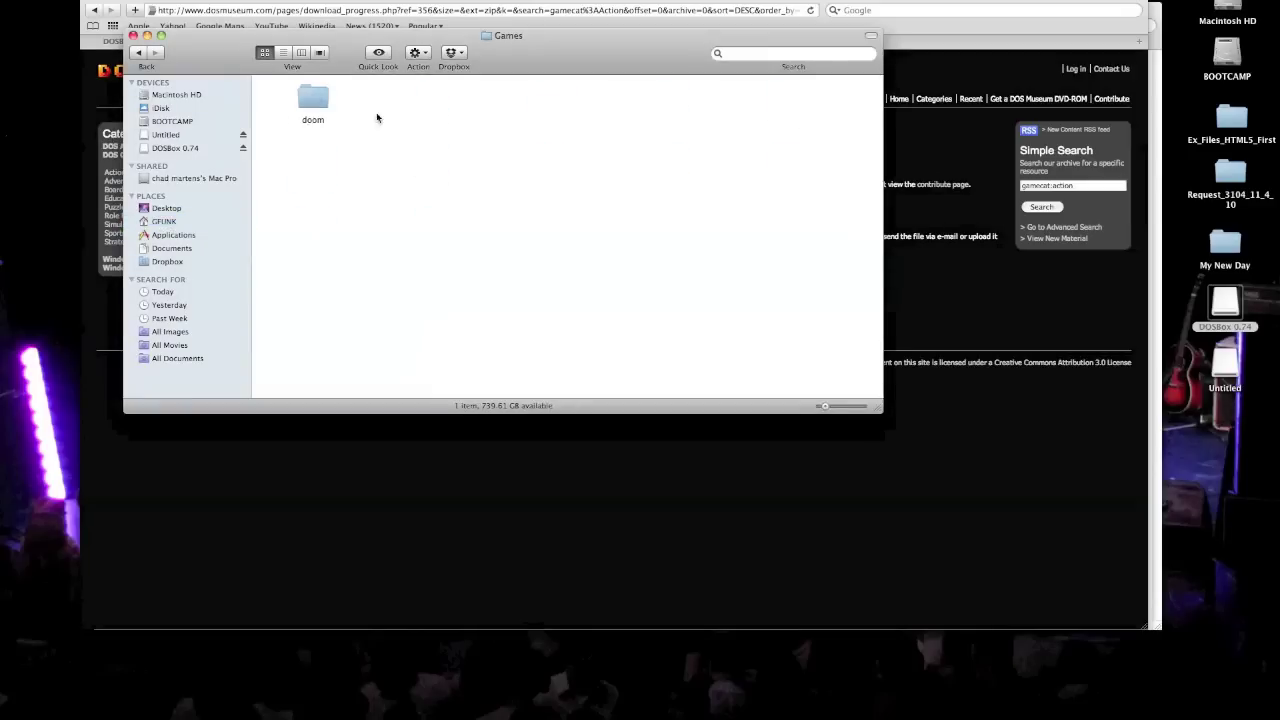
left_click(322, 102)
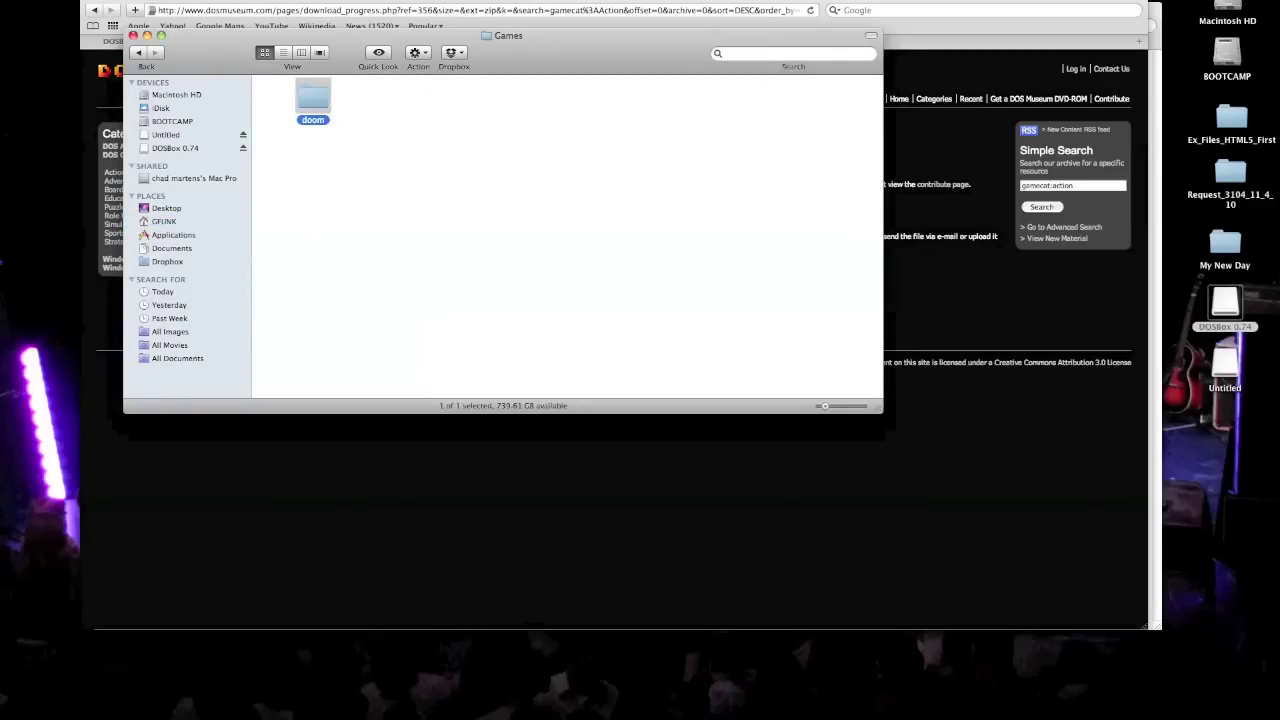
key("super+Tab")
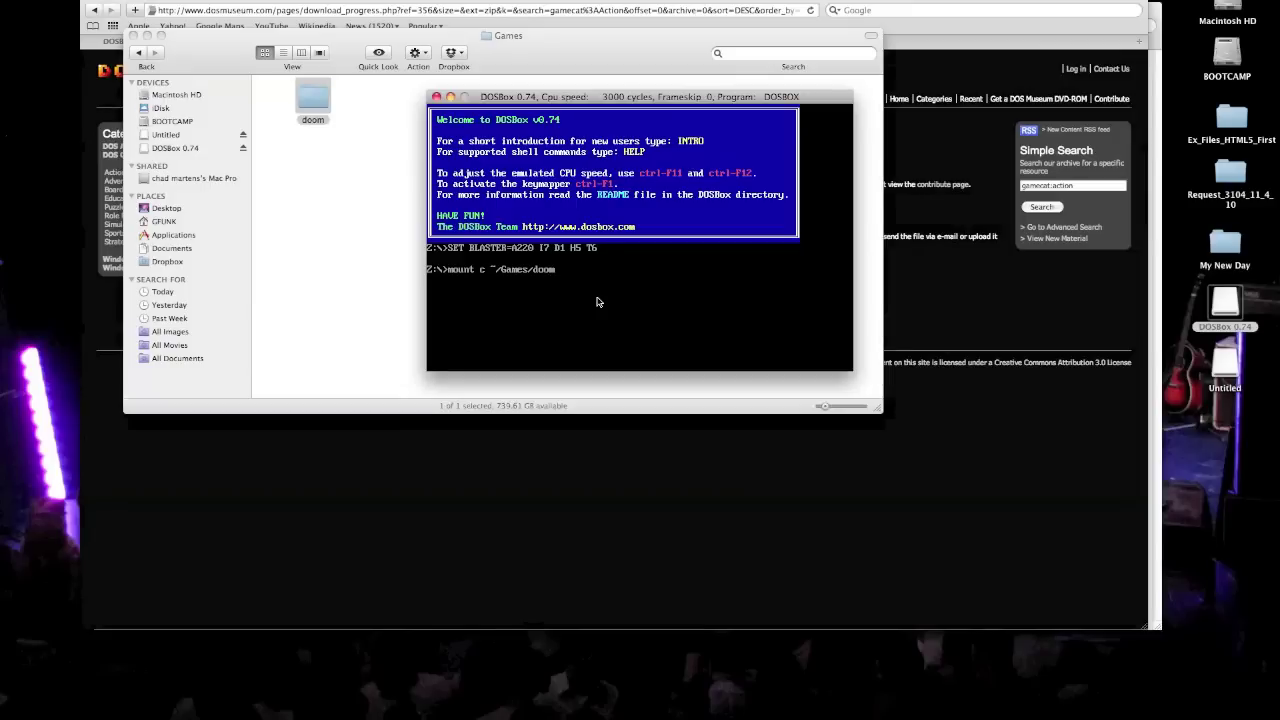
key("Return")
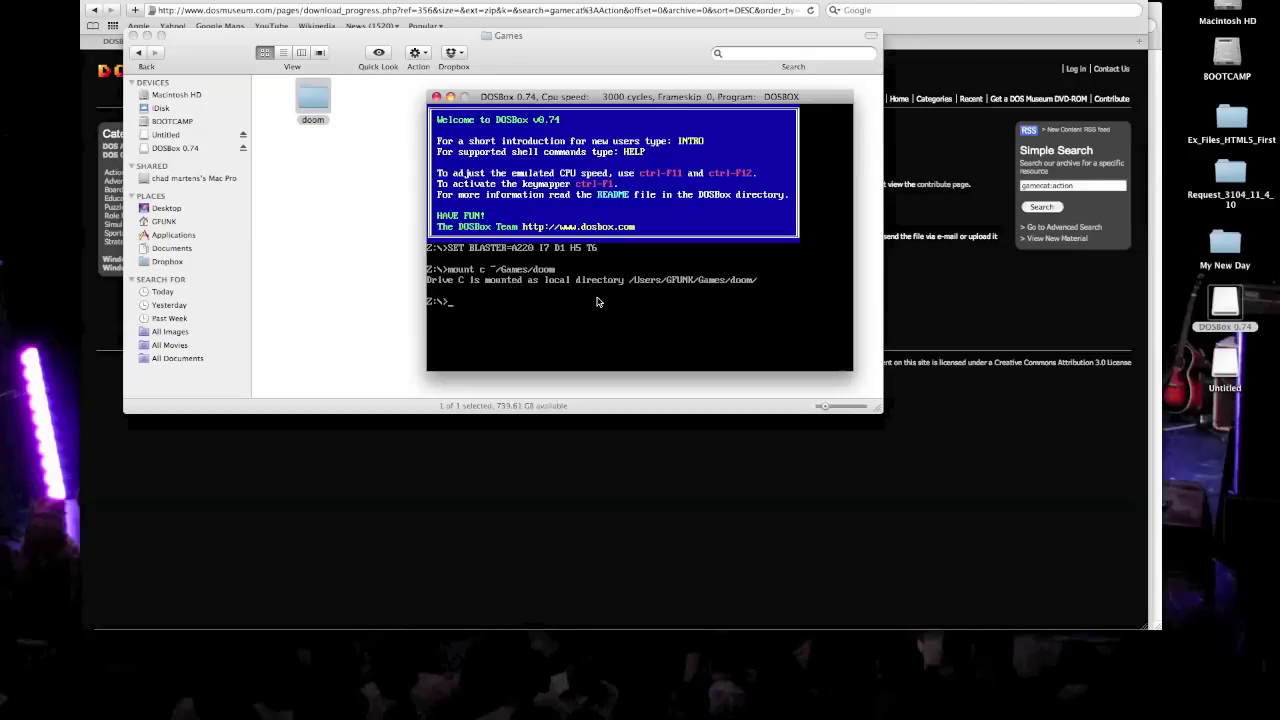
Switch to drive C with c:\ and list its files with dir.
type("c")
type(":\\")
key("Return")
type("dir")
key("Return")
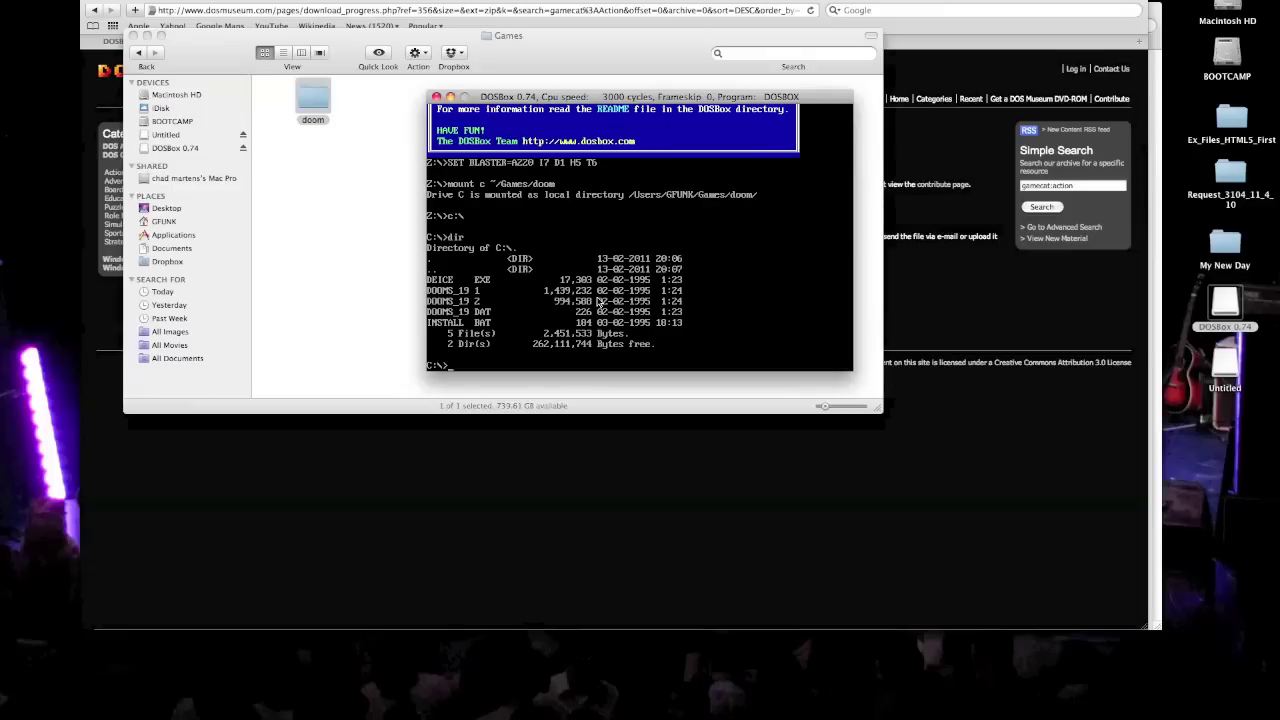
Open the doom folder in the Finder to compare its files with the DOSBox listing, and return to DOSBox.
left_click(316, 112)
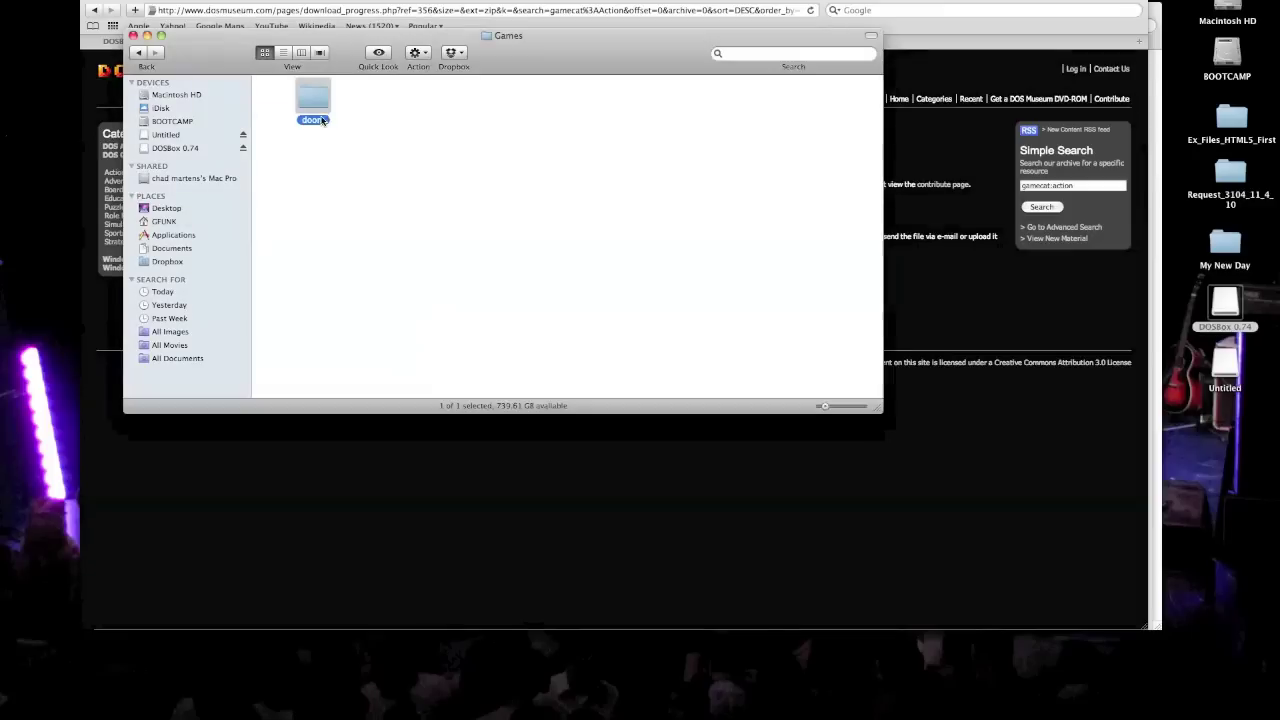
double_click(318, 110)
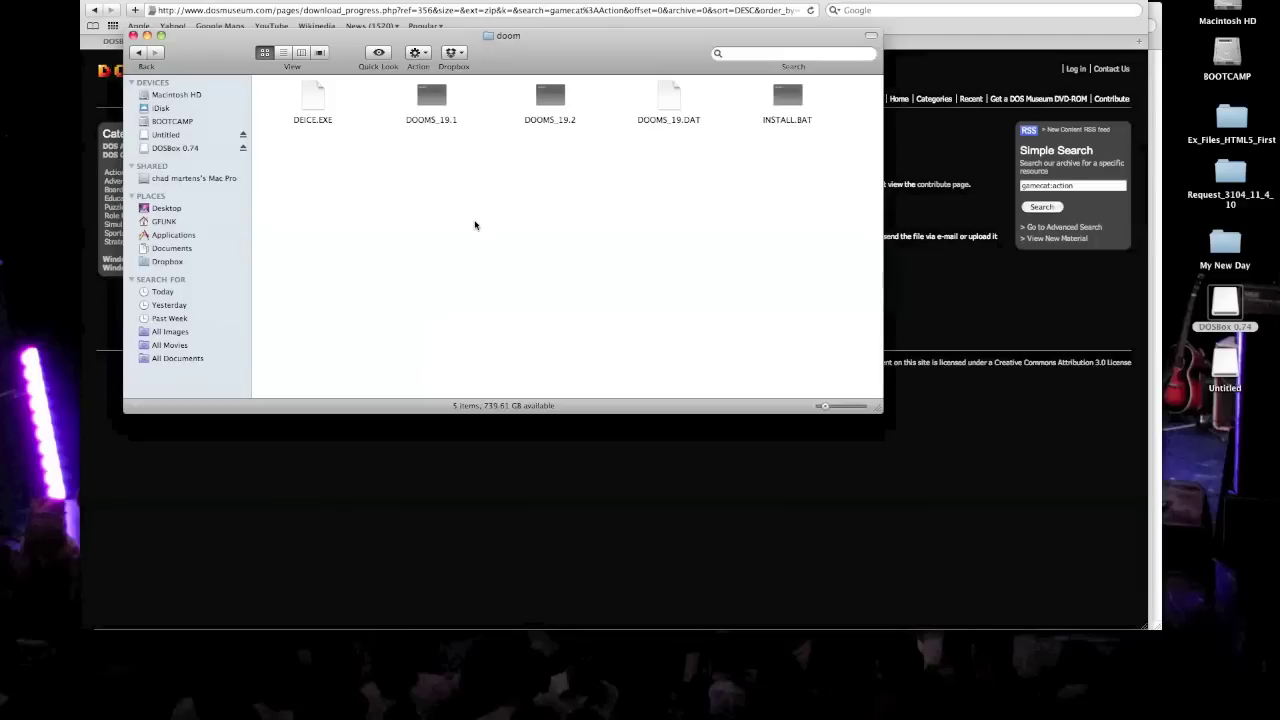
key("super+Tab")
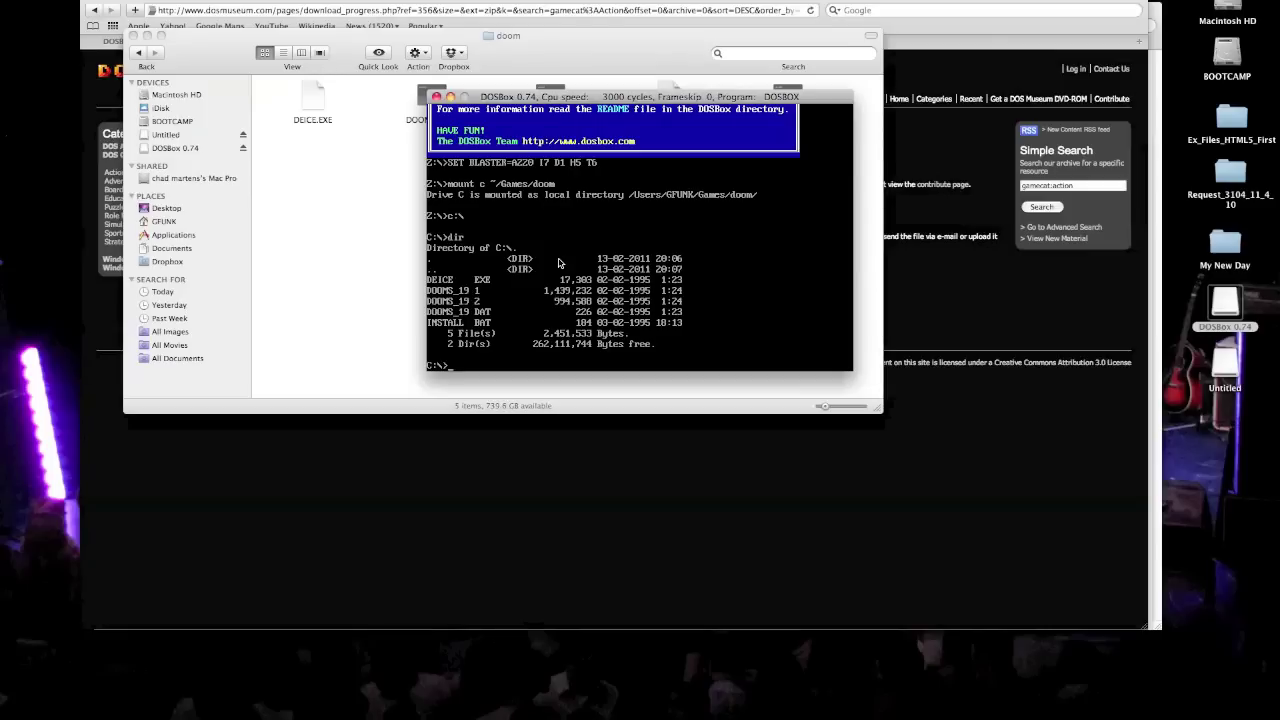
Run DEICE and install DOOM to drive C in the suggested DOOMS directory, agreeing to create it.
type("DE")
type("ICE")
key("Return")
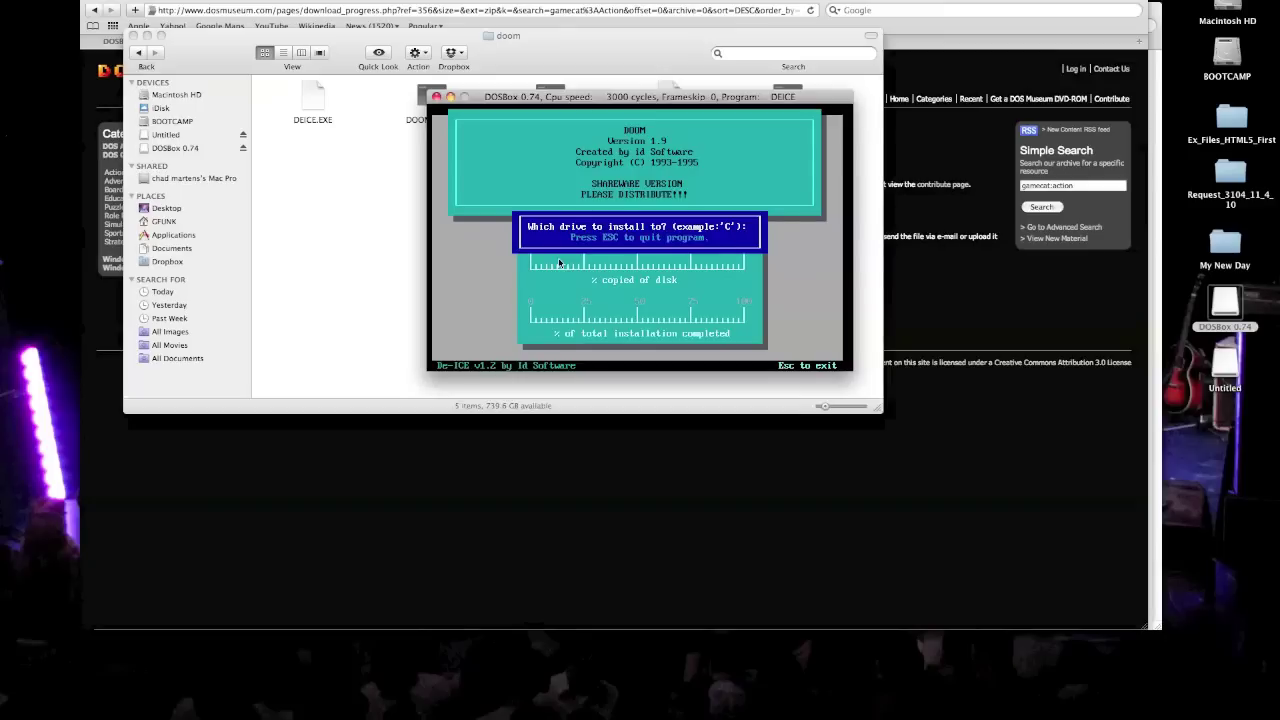
key("c")
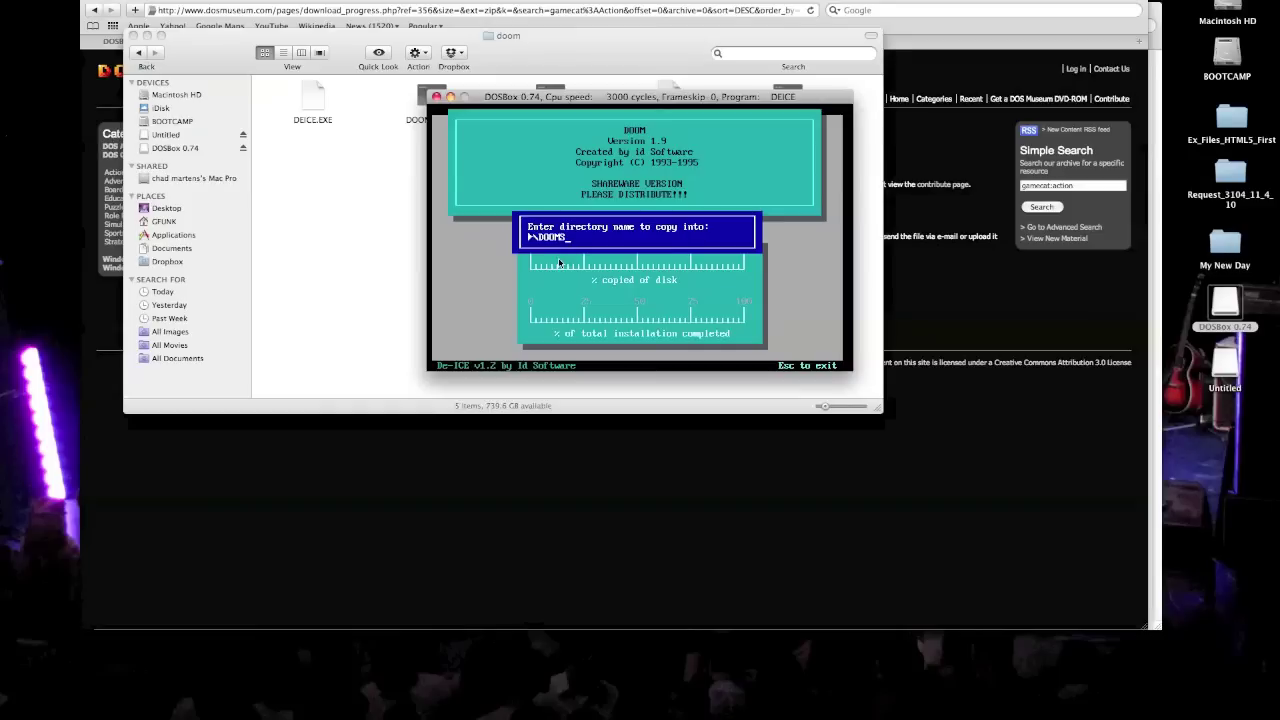
key("Return")
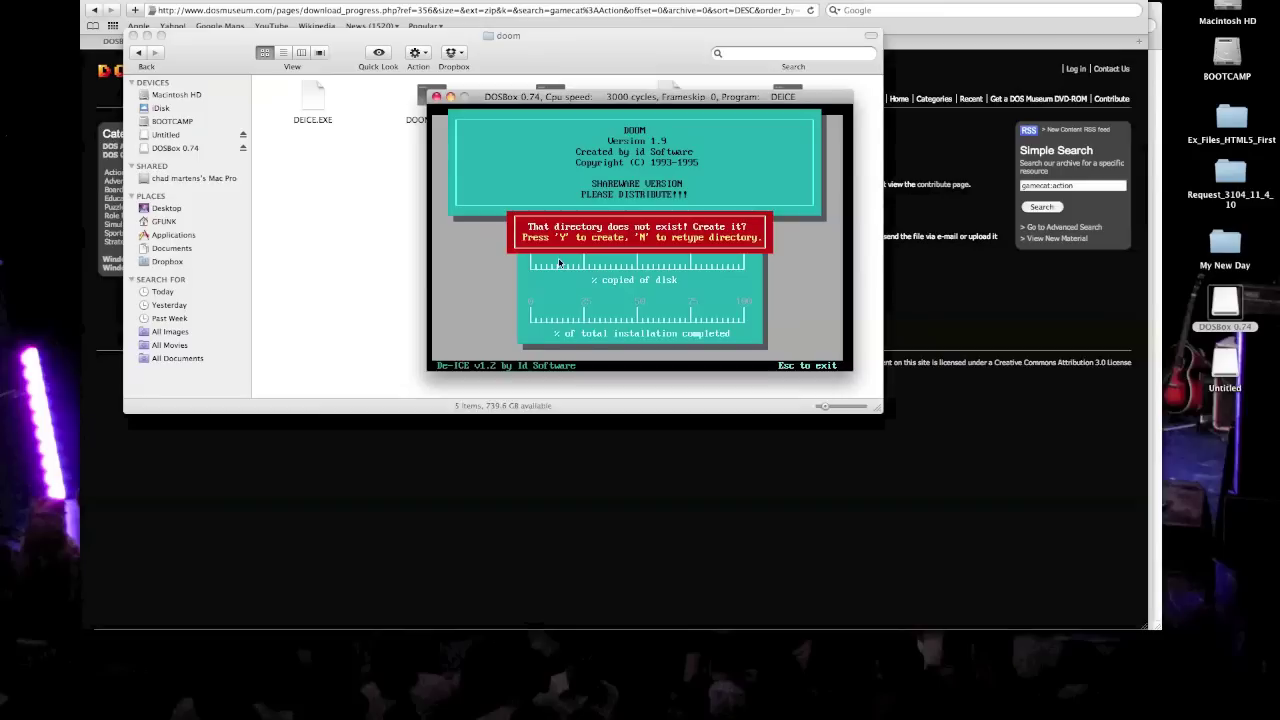
key("y")
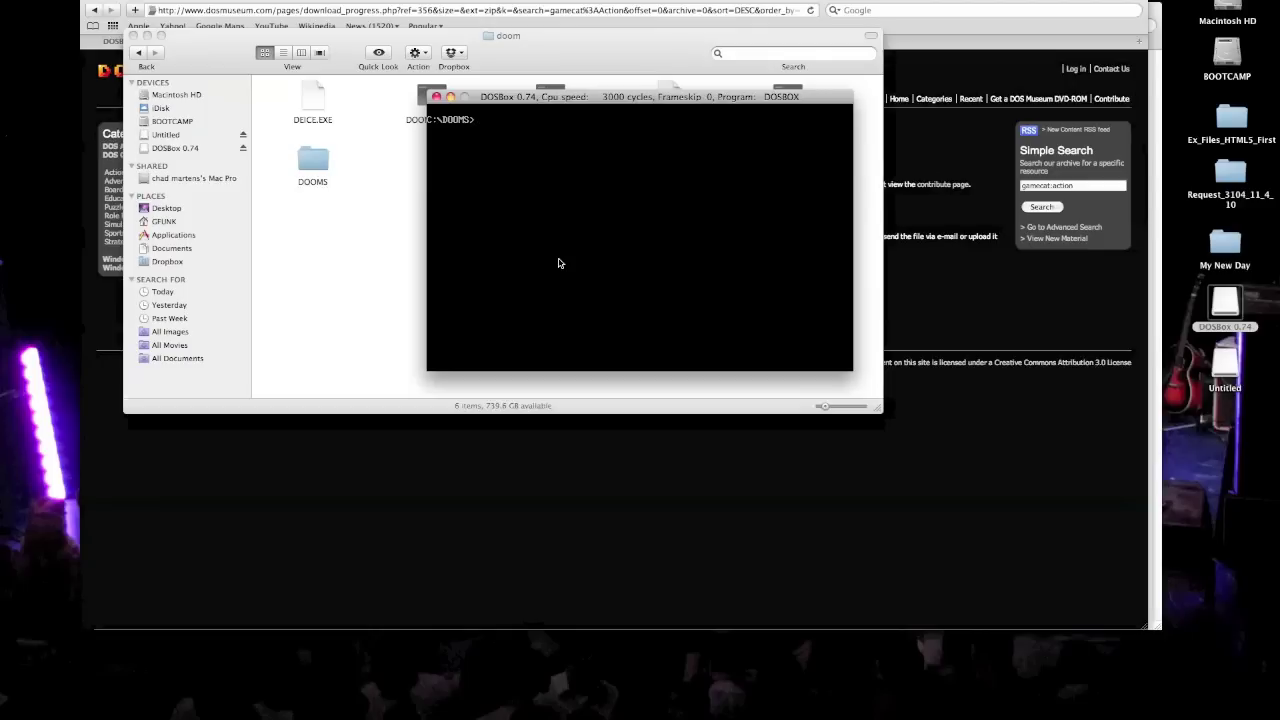
Examine the contents of the DOOMS folder in the Finder and list the same directory in DOSBox with dir.
left_click(288, 292)
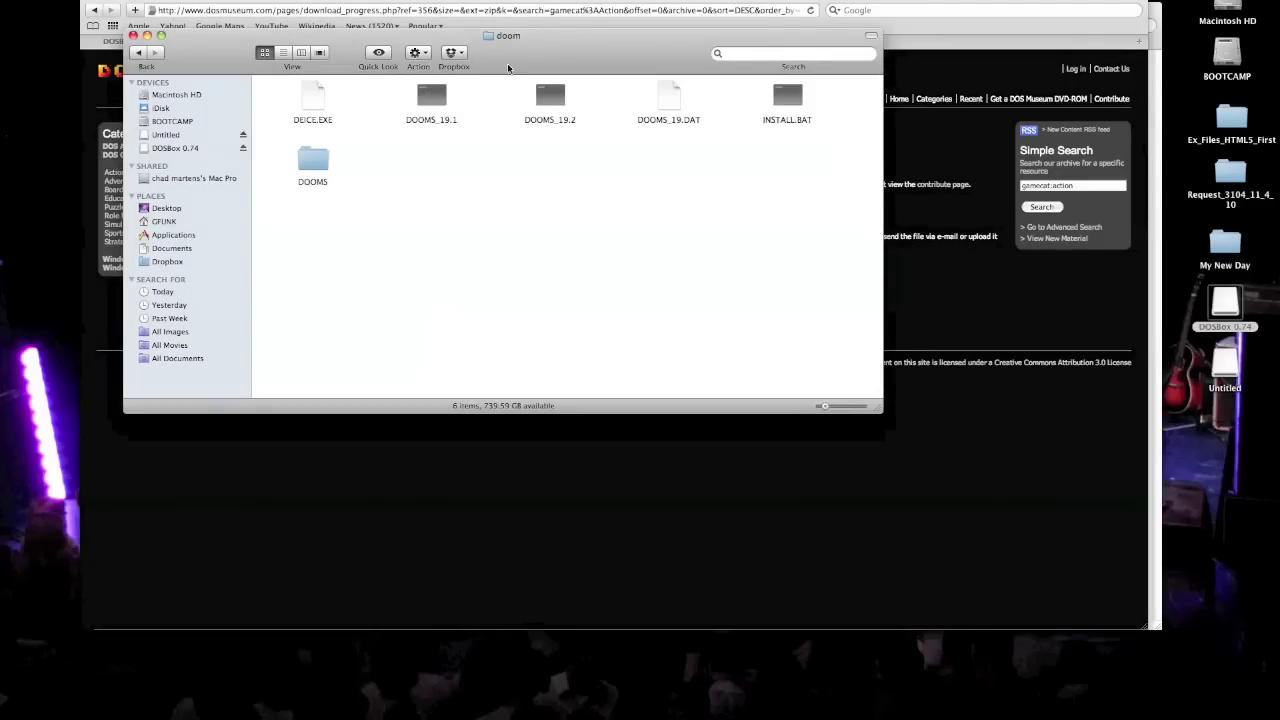
double_click(305, 168)
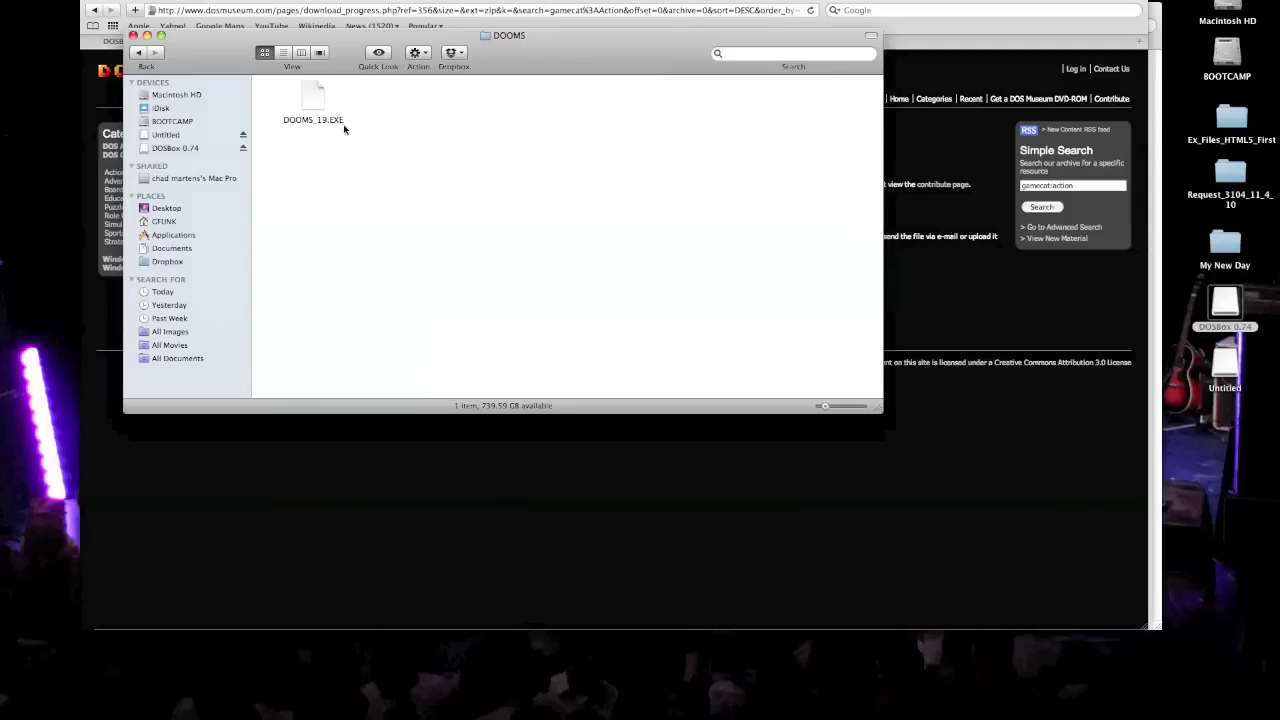
key("super+Tab")
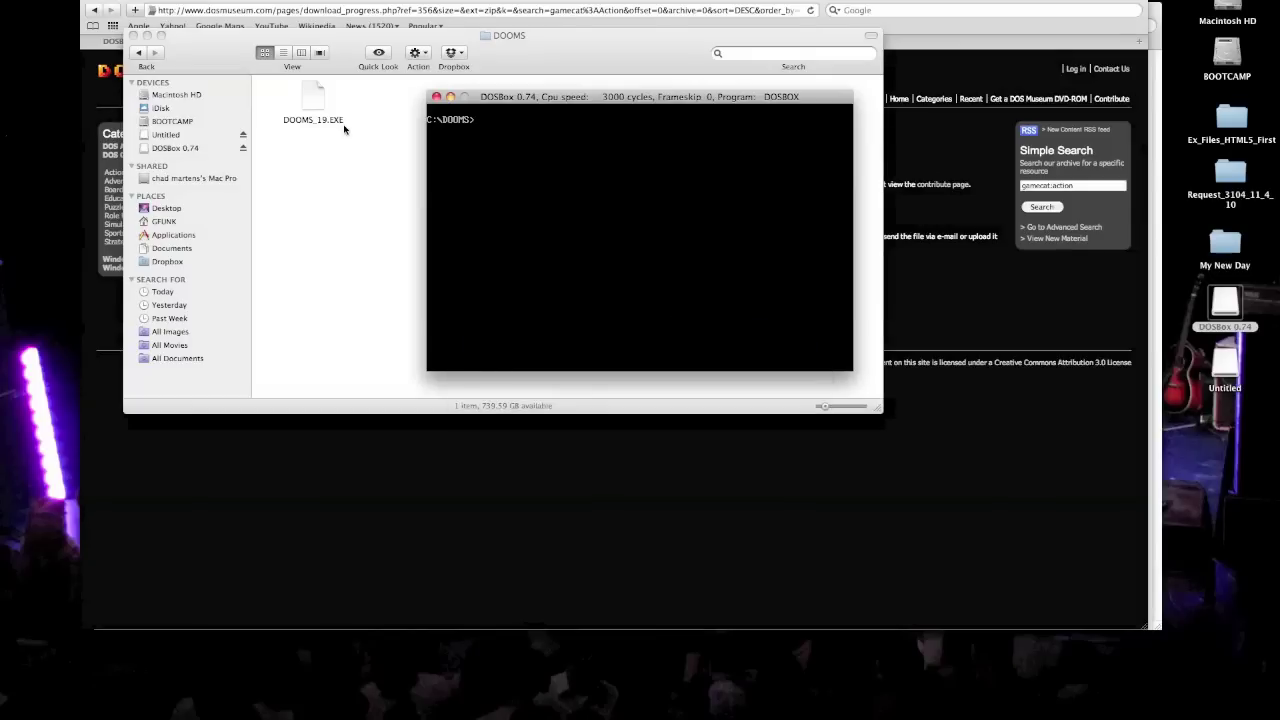
type("dir")
key("Return")
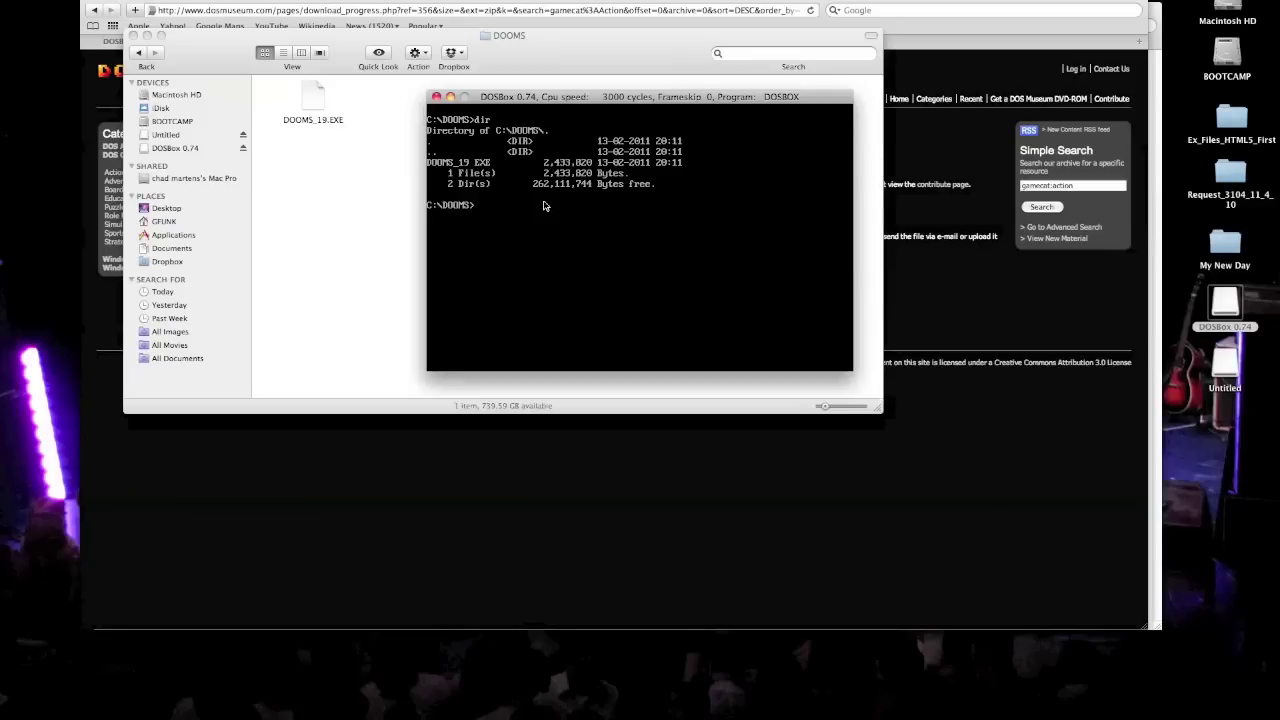
Run dooms_19 in C:\DOOMS to extract the game files.
type("dooms_")
type("19")
key("Return")
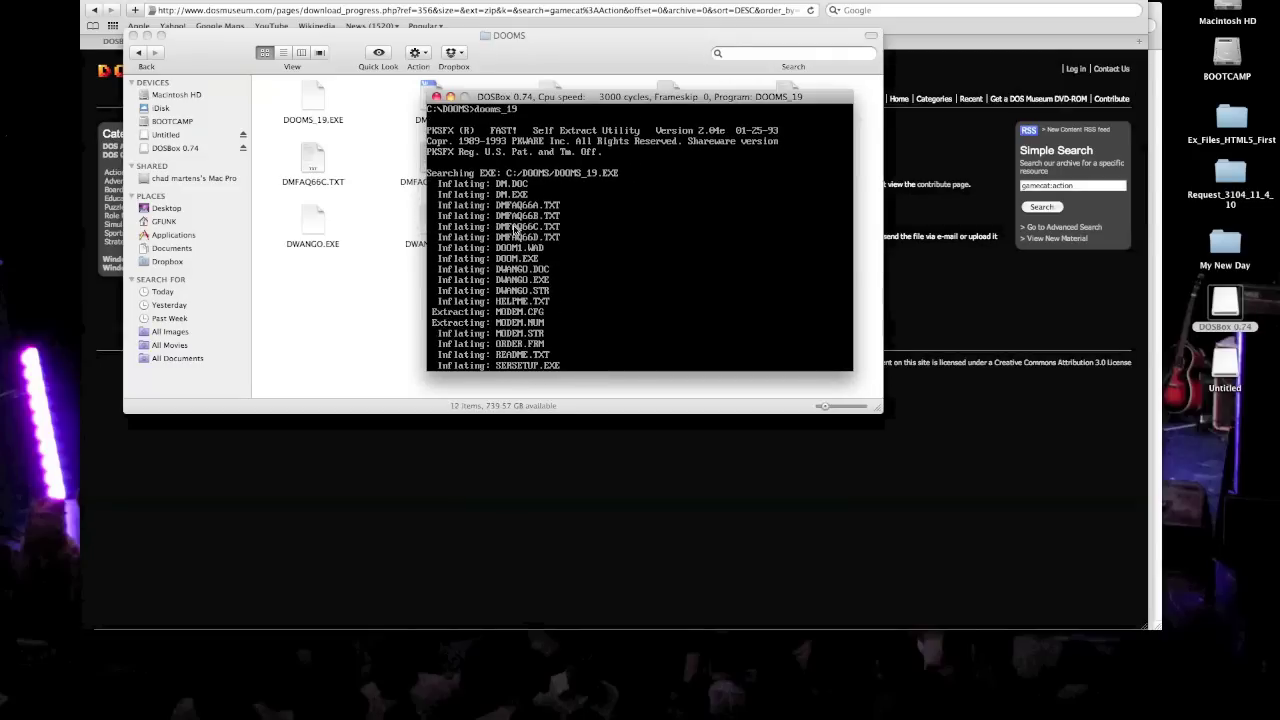
Move the DOOMS folder window below the DOSBox output and select DOOM.EXE among the extracted files.
left_click(370, 312)
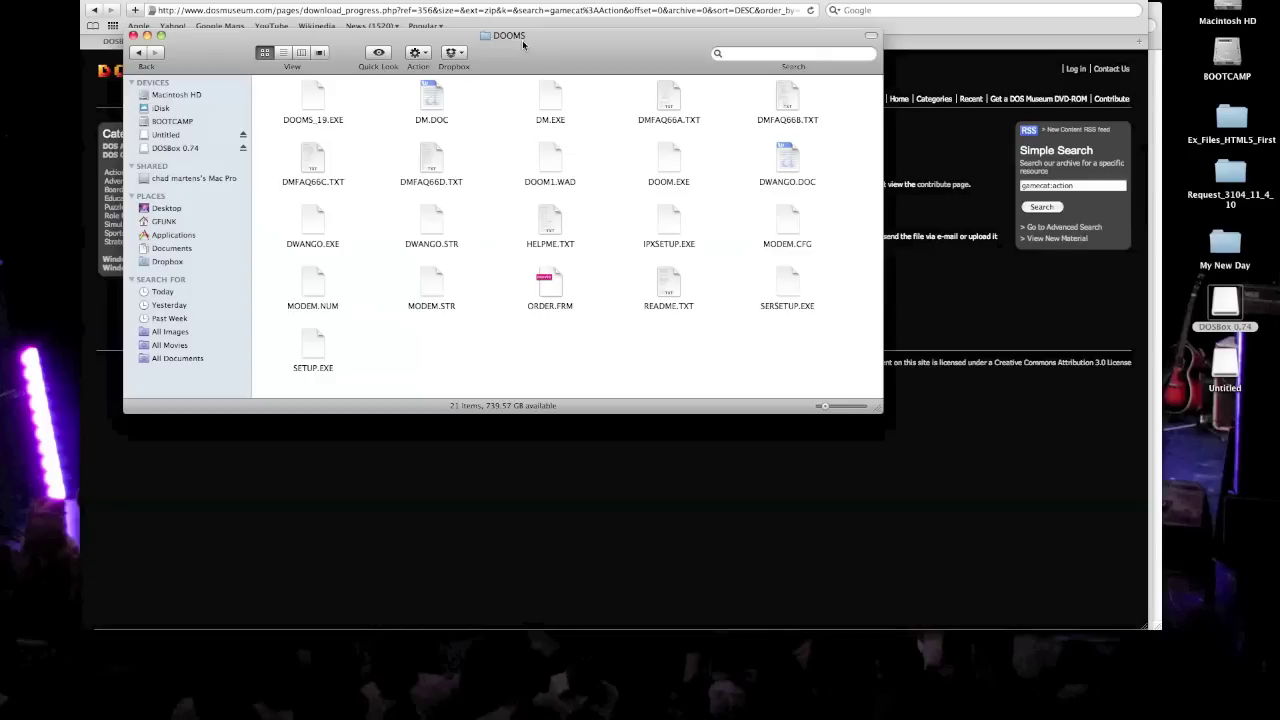
left_click_drag(522, 40, 514, 235)
left_click(600, 205)
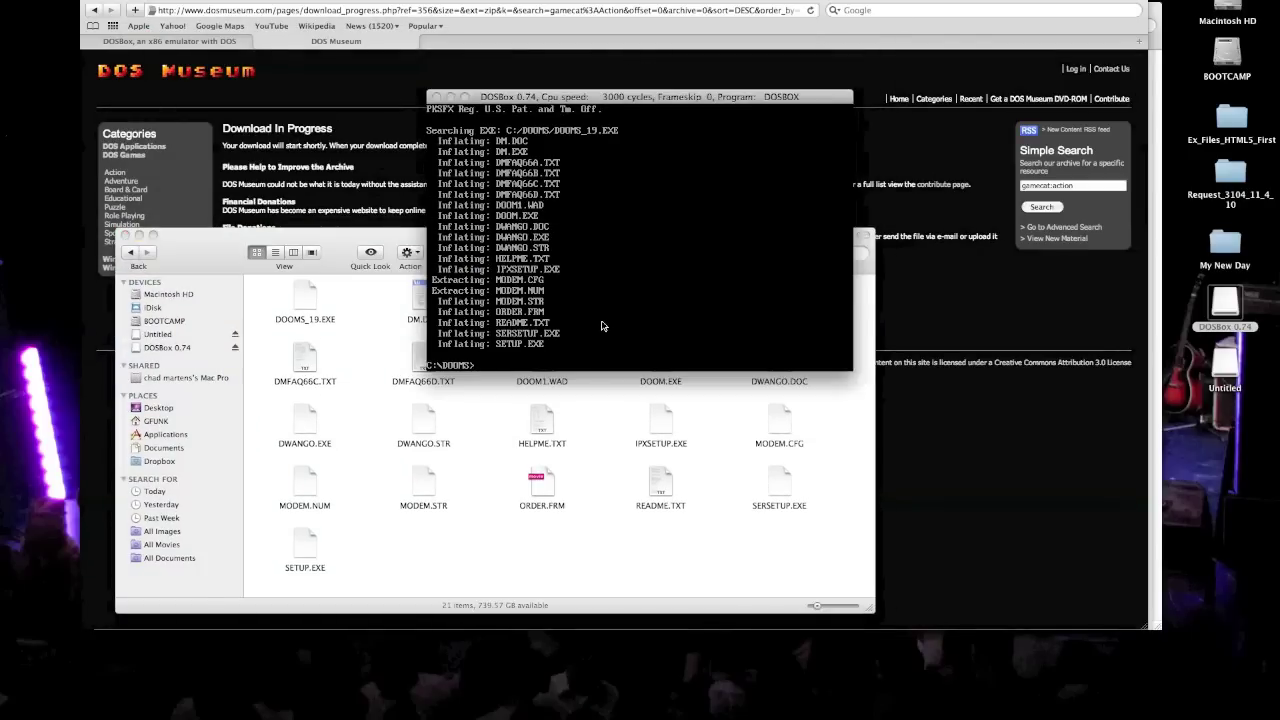
left_click(585, 562)
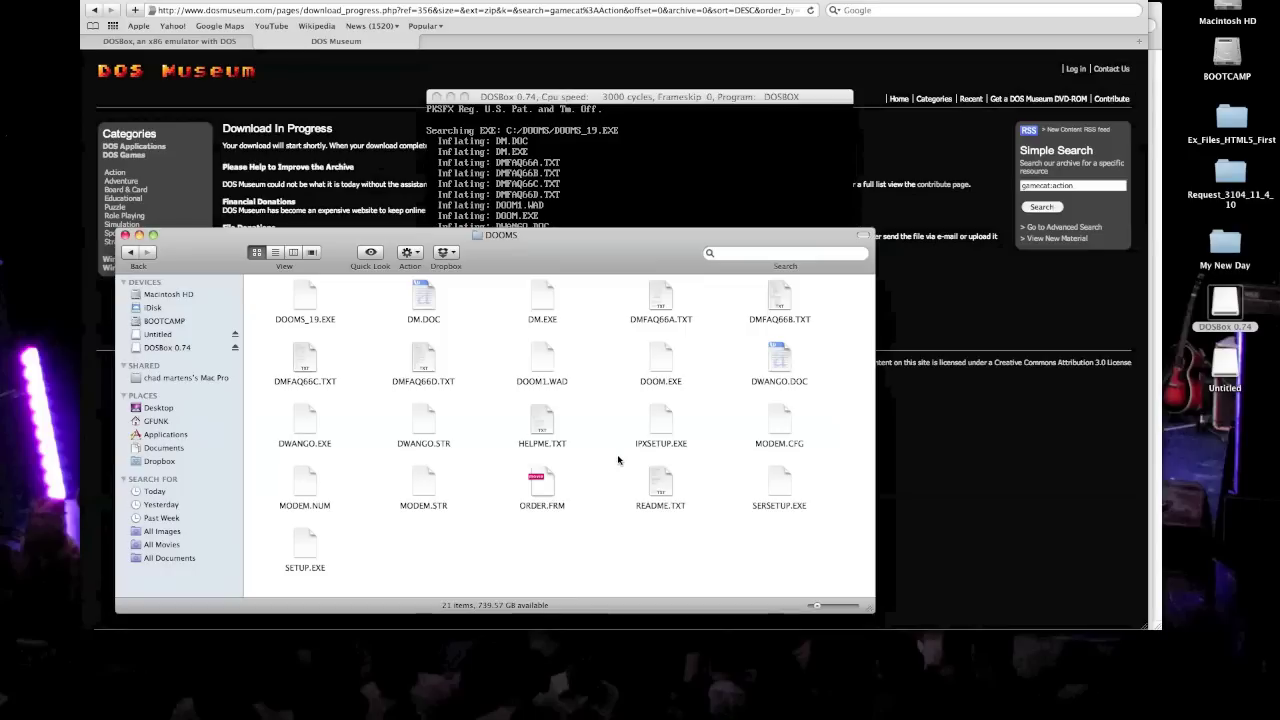
left_click(661, 365)
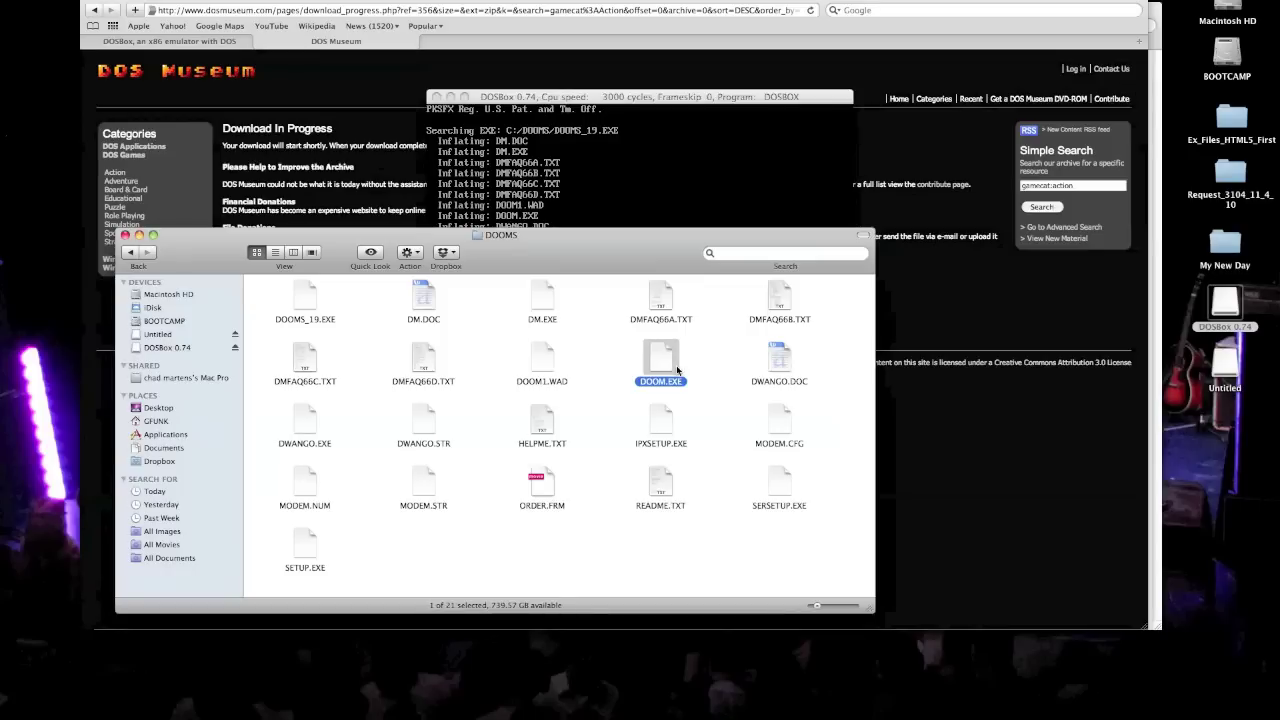
Switch to DOSBox and run doom from C:\DOOMS to launch the game.
left_click(677, 203)
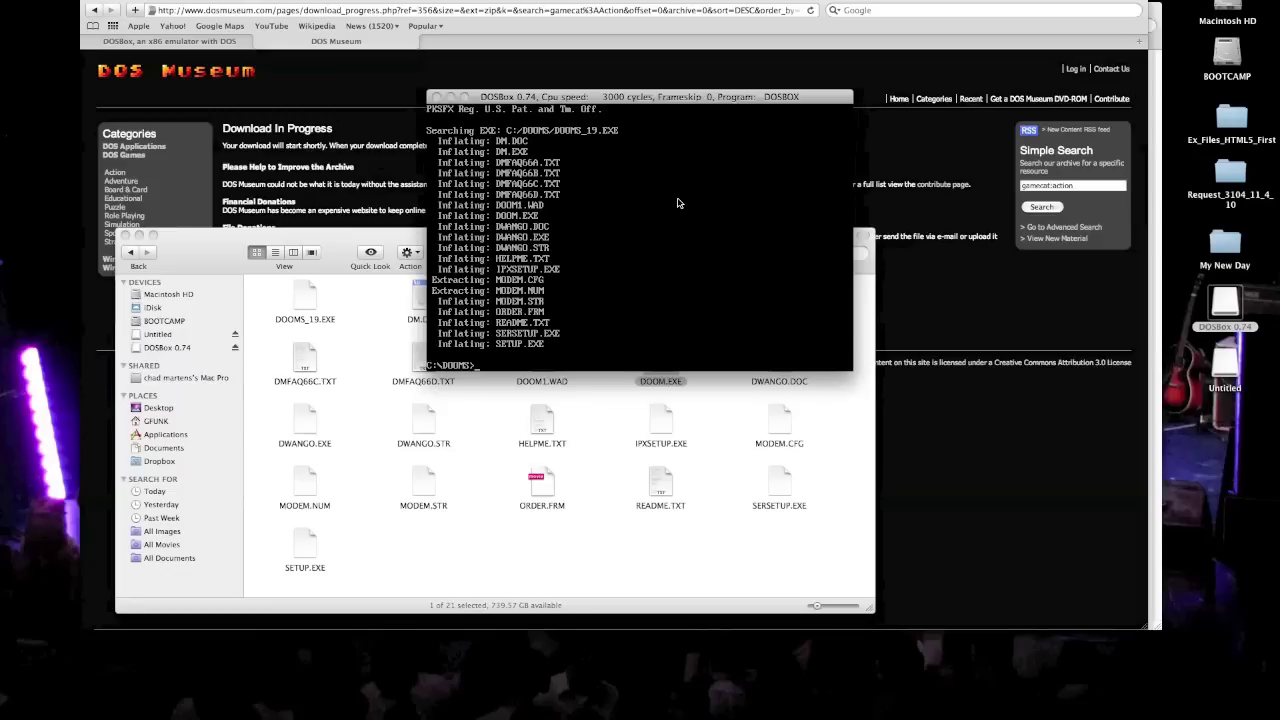
type("doom")
key("Return")
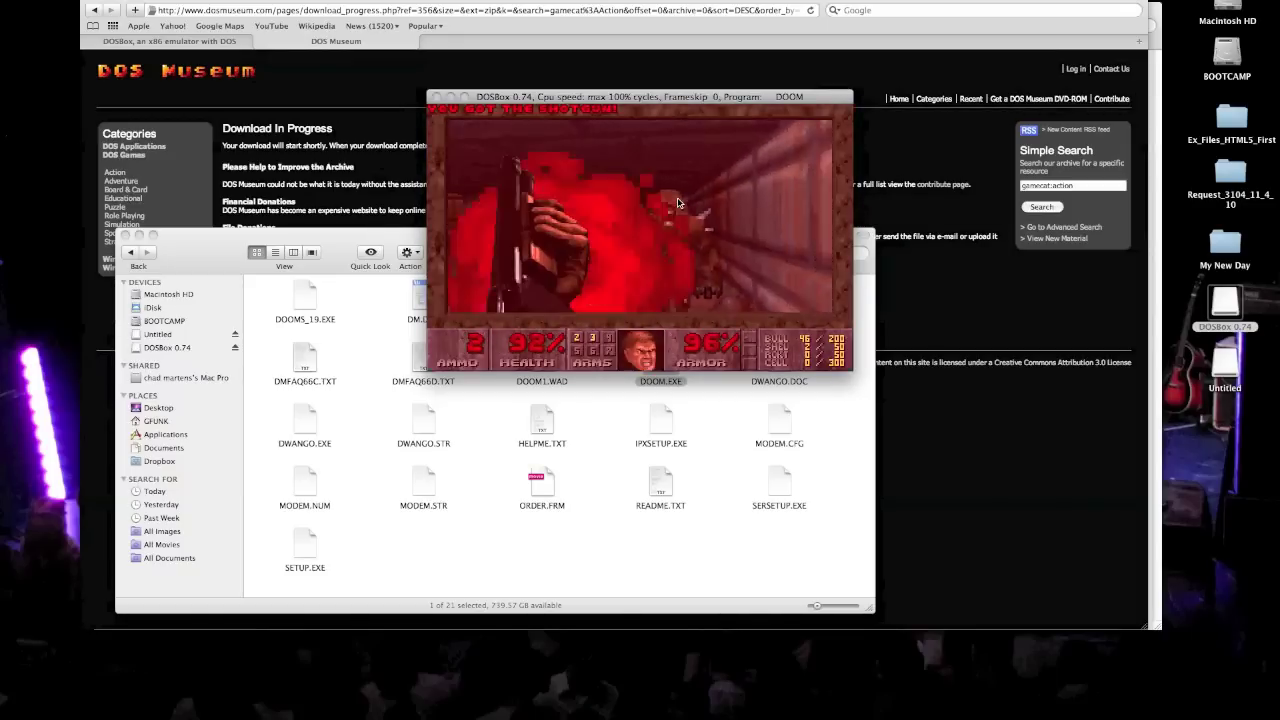
Start a new game at the Nightmare! skill level and accept the difficulty confirmation.
key("Escape")
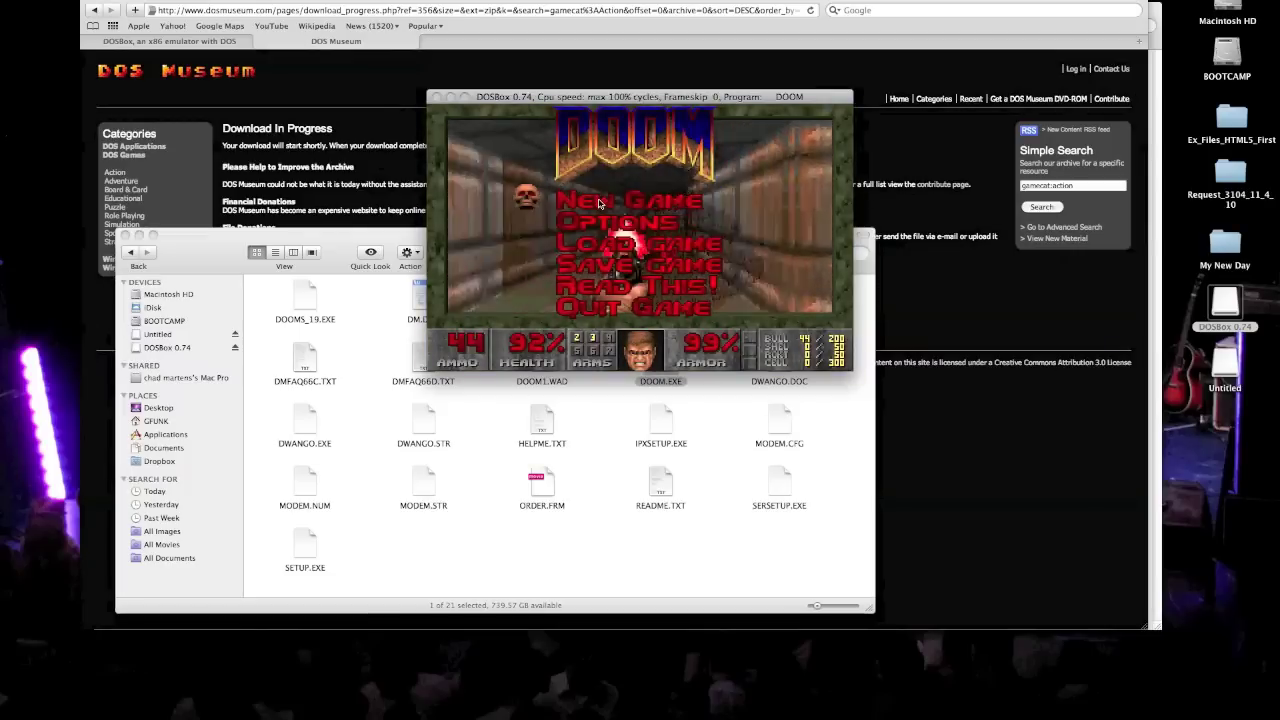
key("Return")
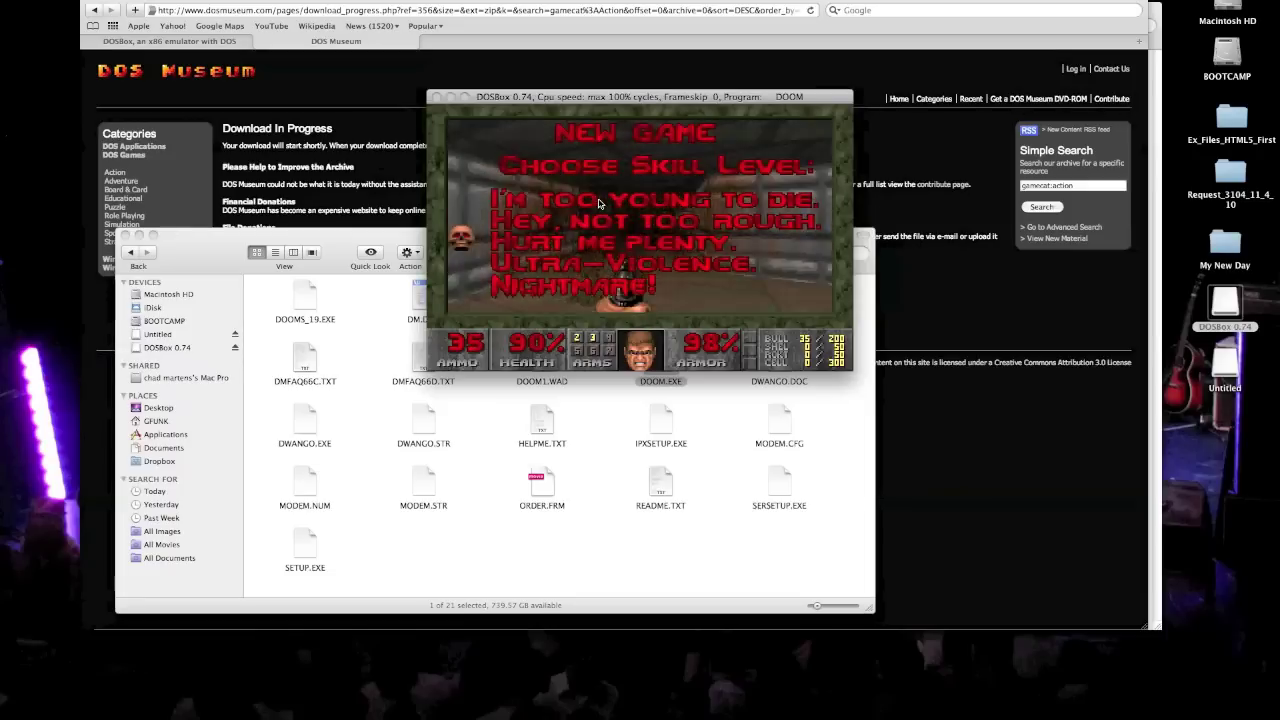
key("Down")
key("Down")
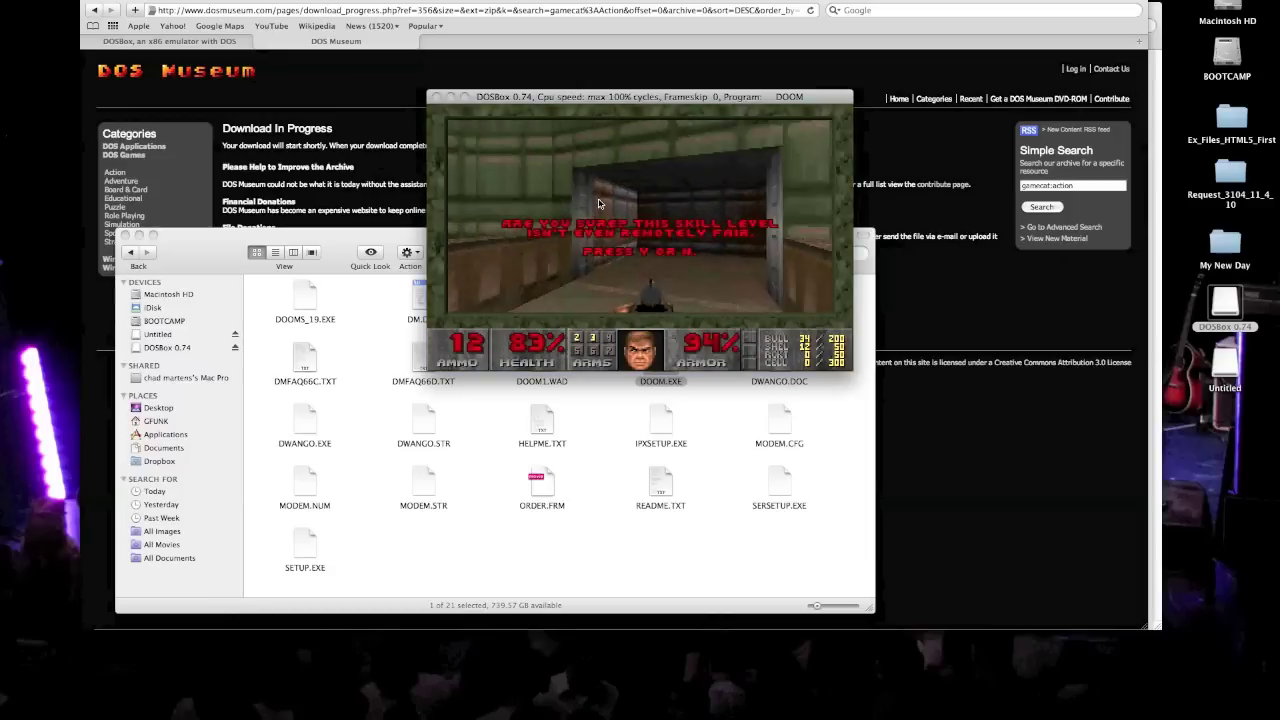
key("y")
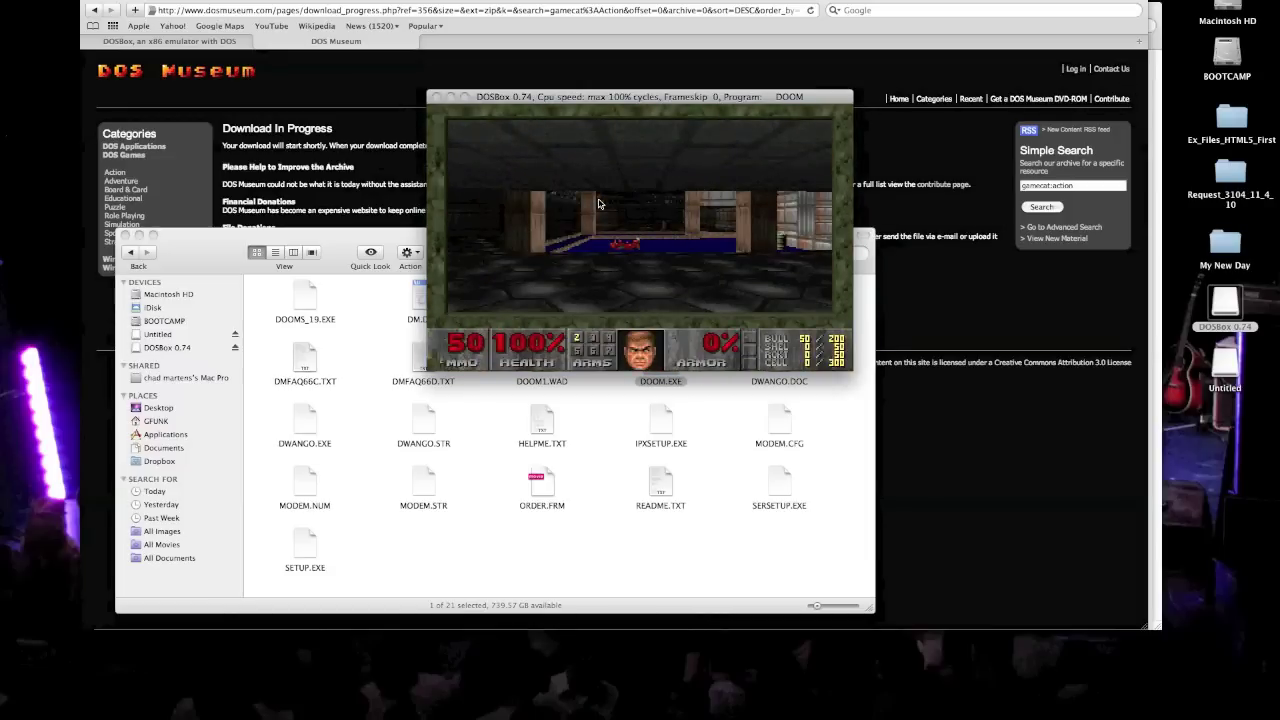
Move forward past the pillar in the starting room and fire four pistol shots toward the barrel.
key("Right")
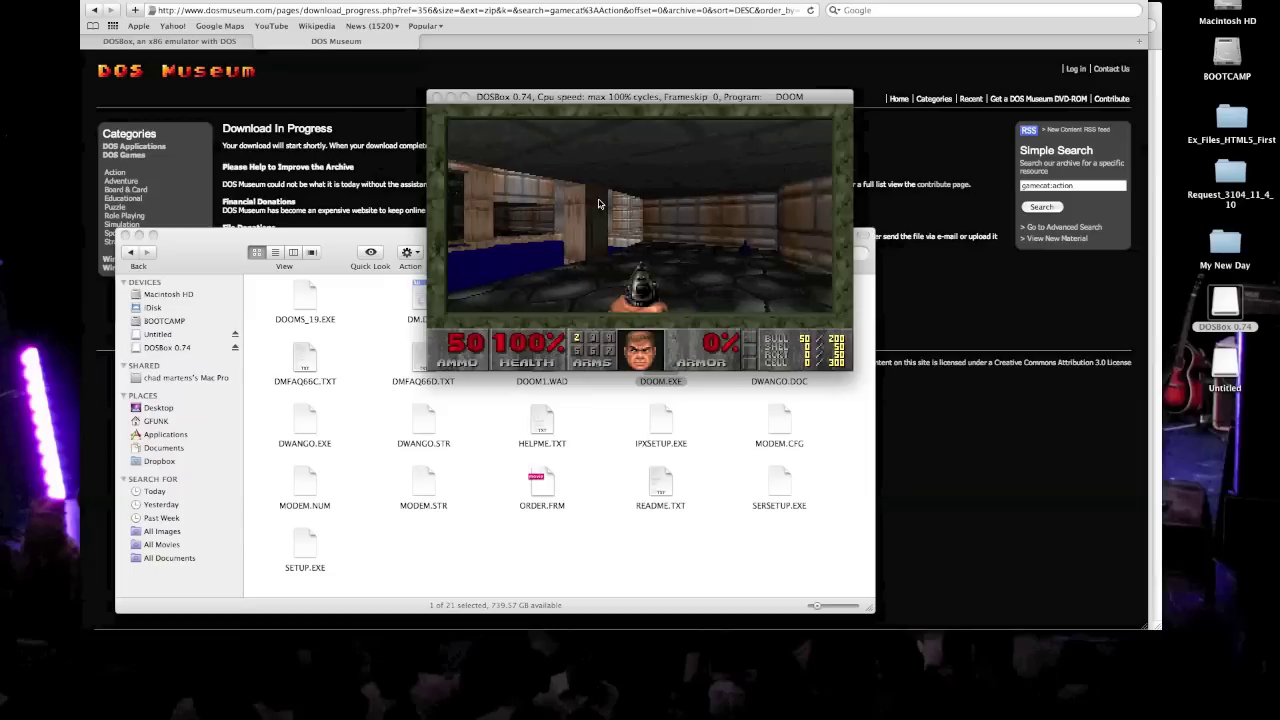
key("Up")
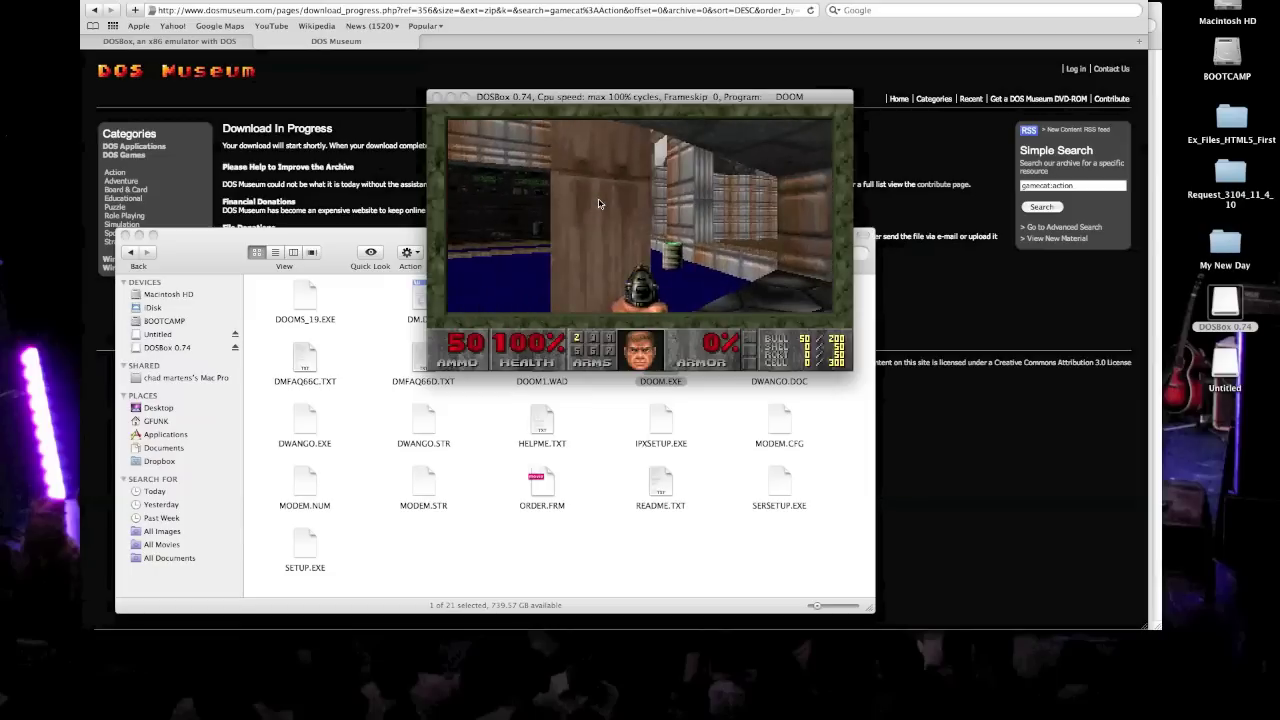
key("Up")
key("ctrl")
key("ctrl")
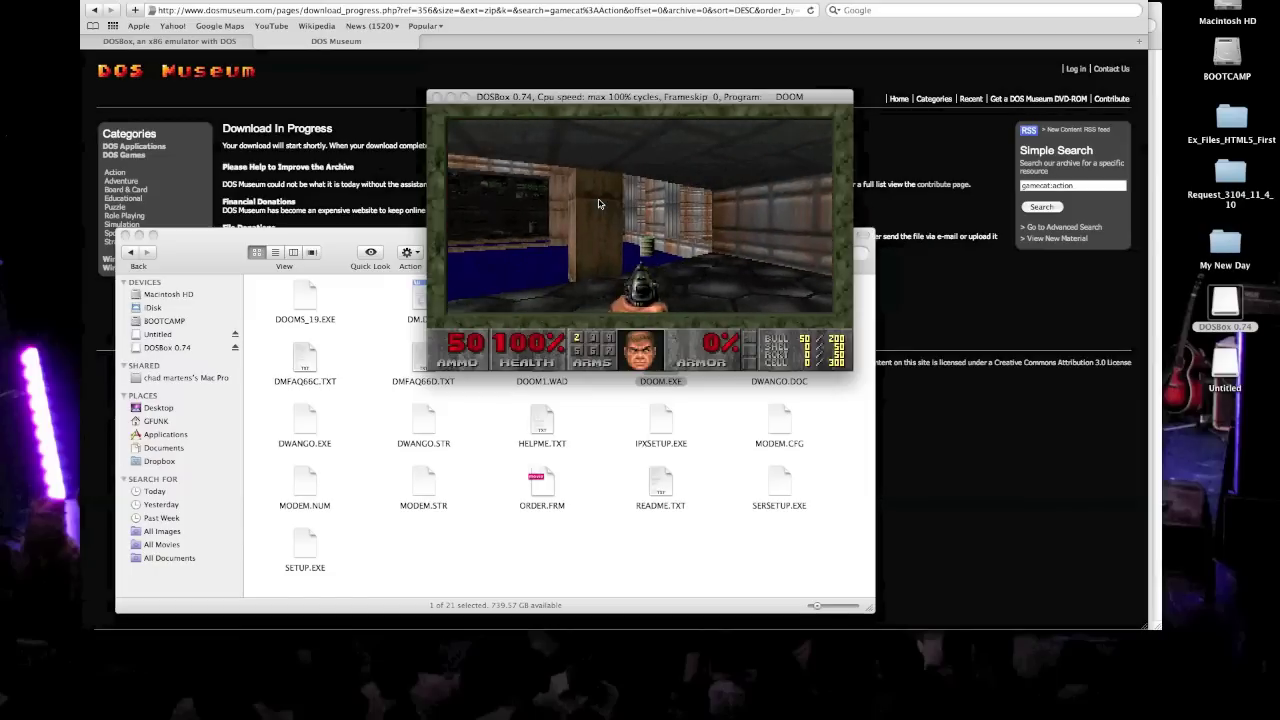
key("ctrl")
key("ctrl")
Turn around and walk along the room's dark side to pick up a health bonus, and fire two shots at the barrel.
key("Left")
key("Left")
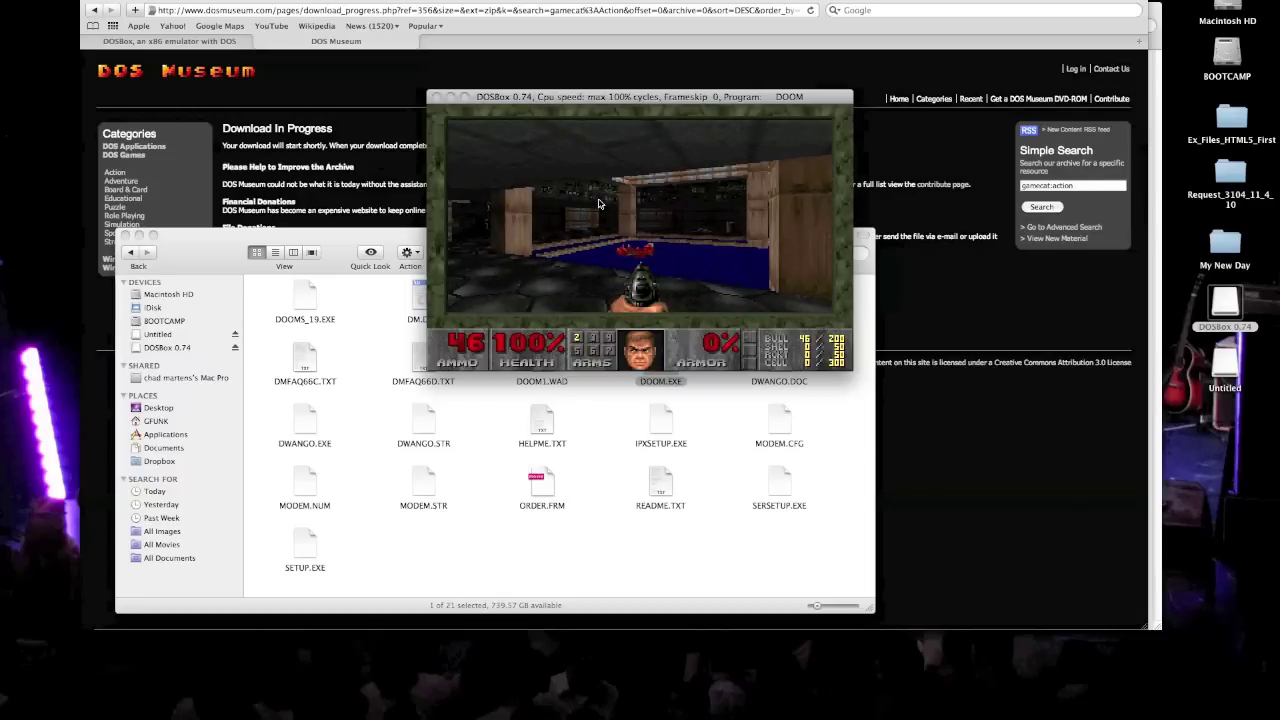
key("Left")
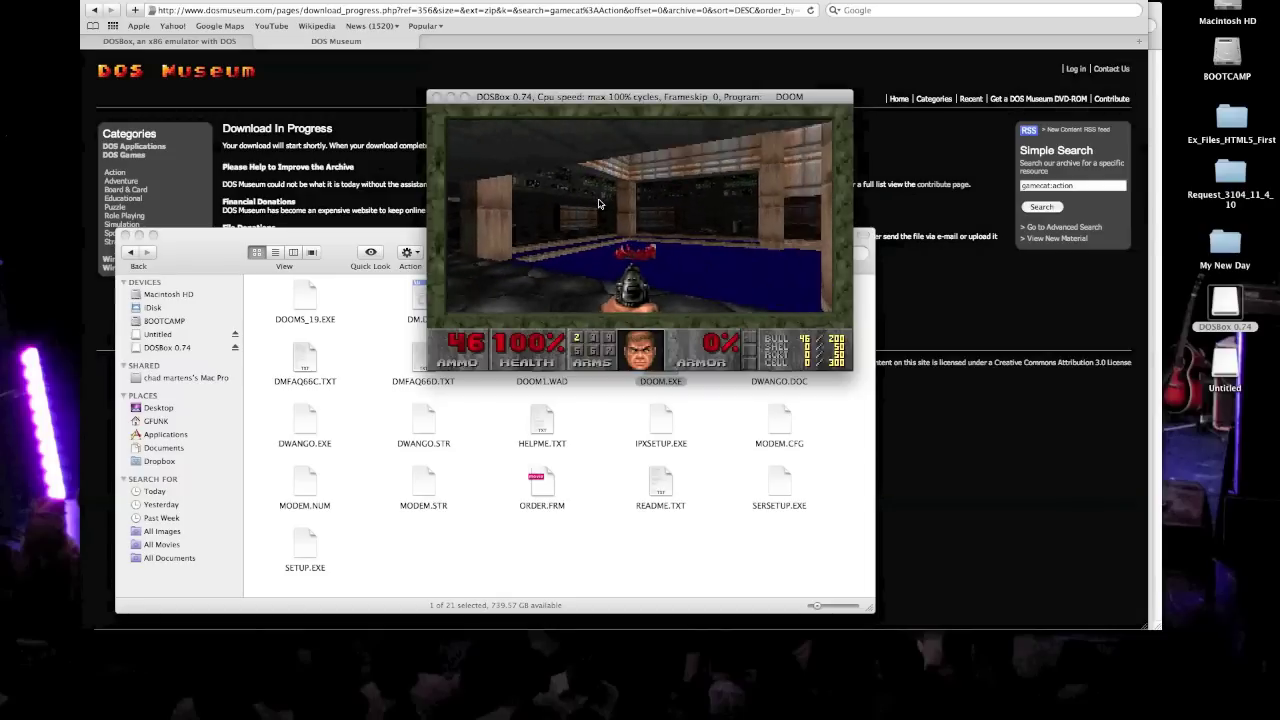
key("Left")
key("Up")
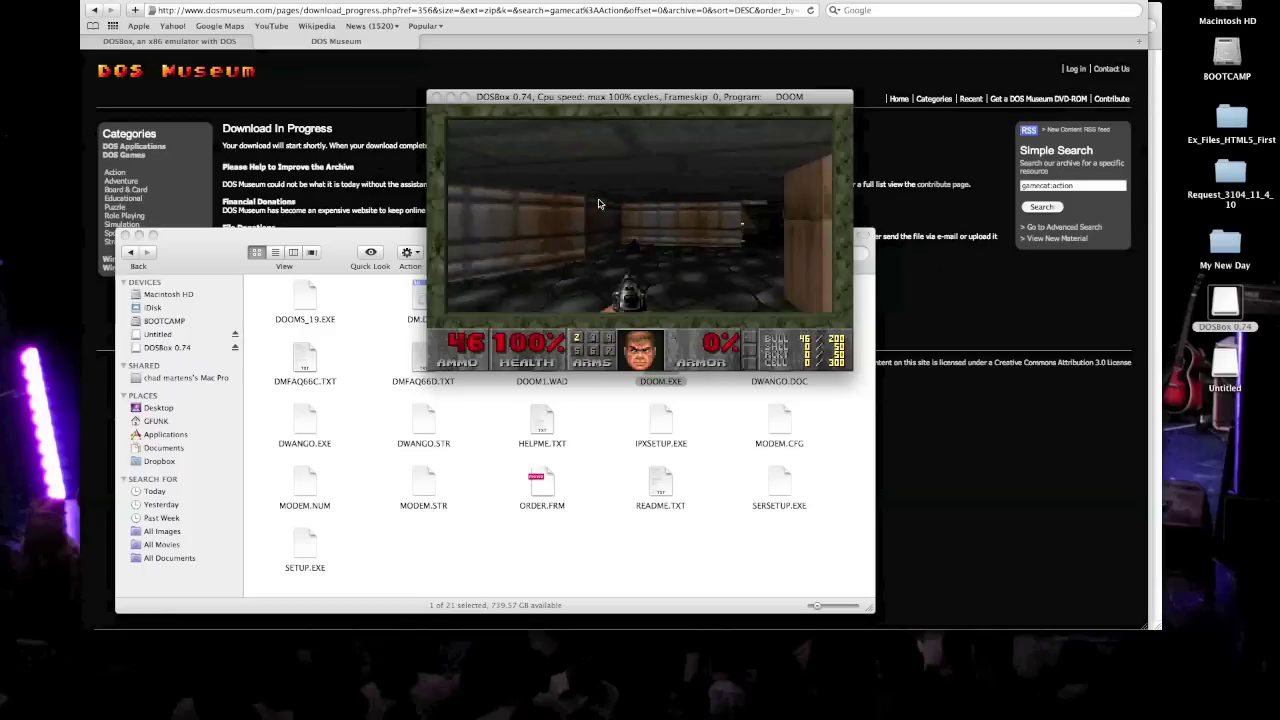
key("Right")
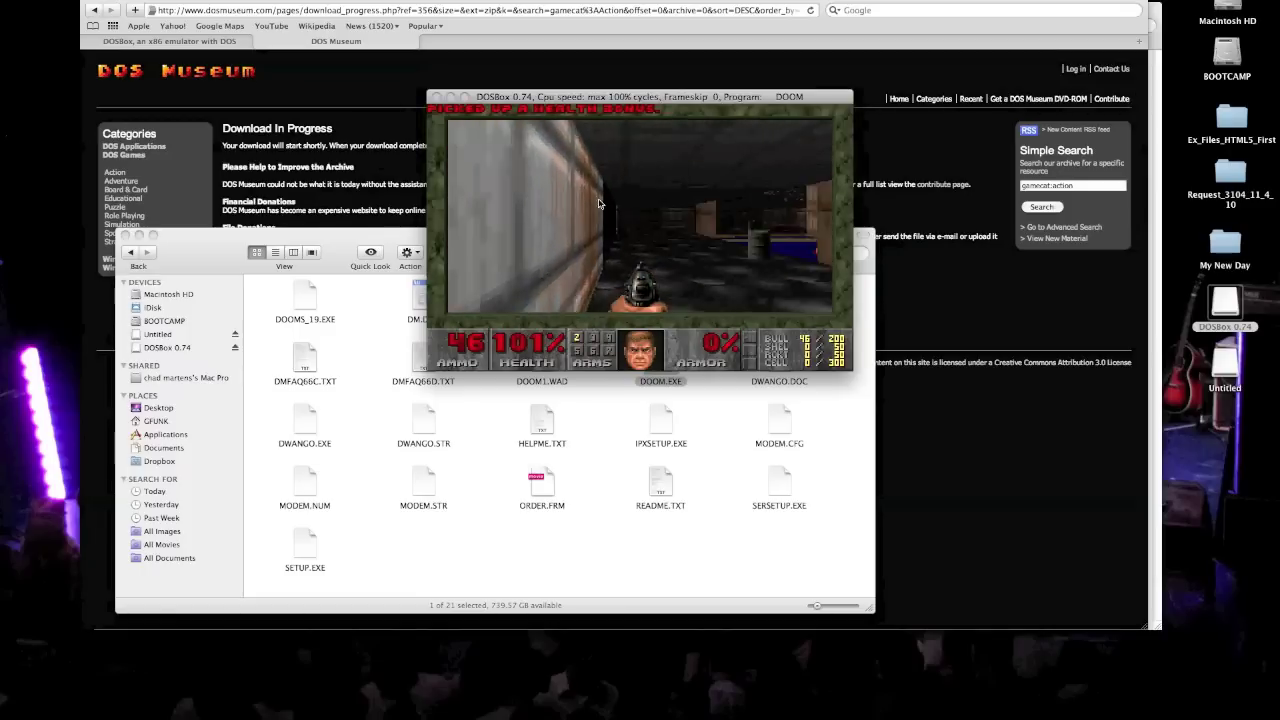
key("Up")
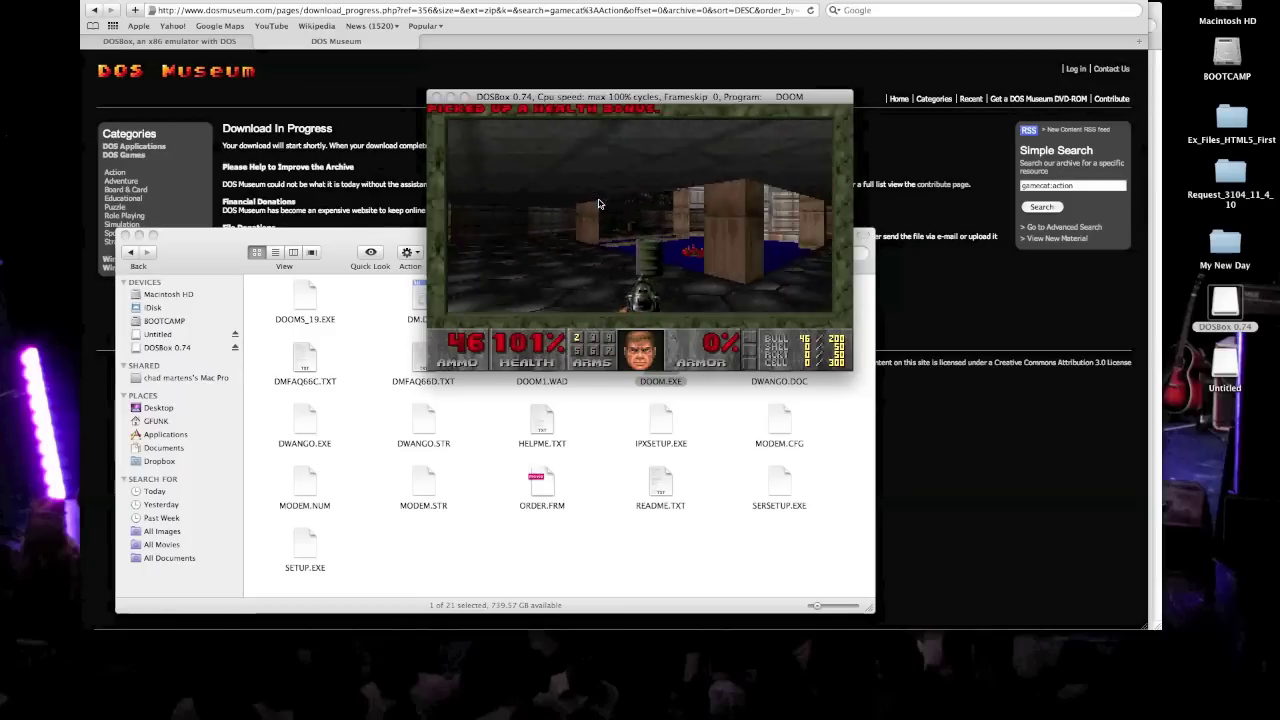
key("ctrl")
key("ctrl")
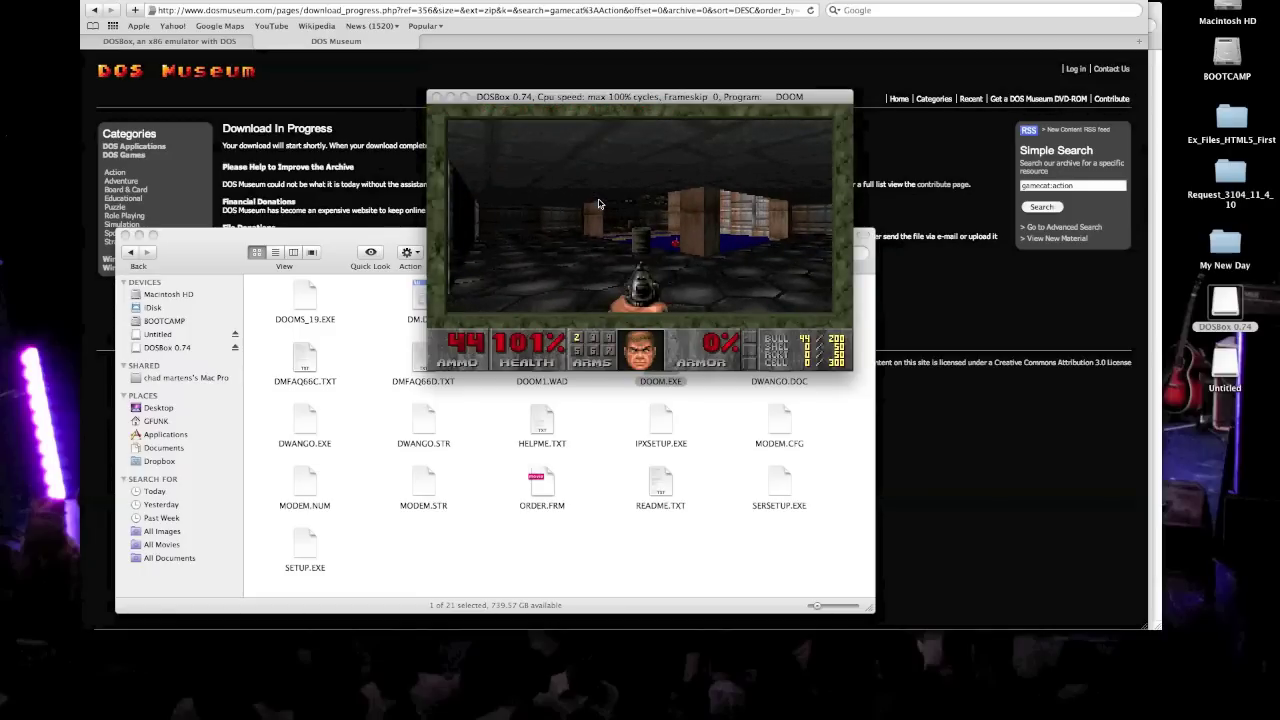
Inspect the game's Sound Volume settings under Options and return to the main game menu.
key("Escape")
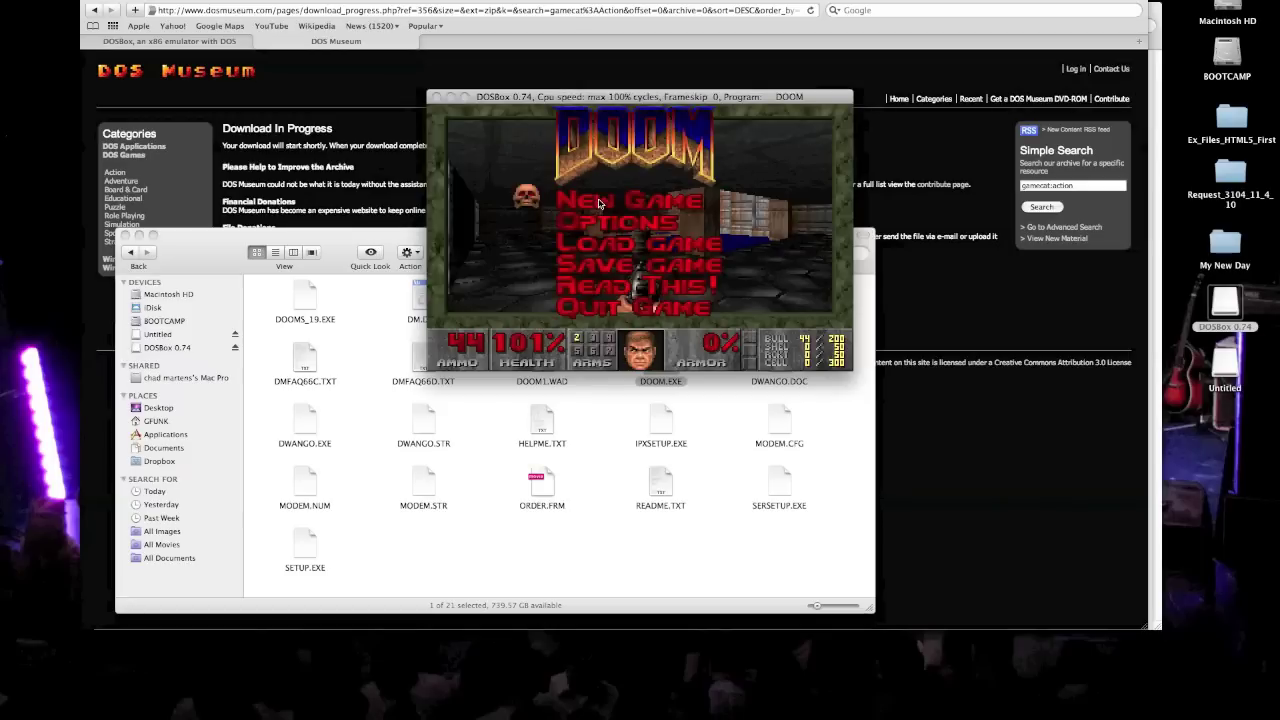
key("Down")
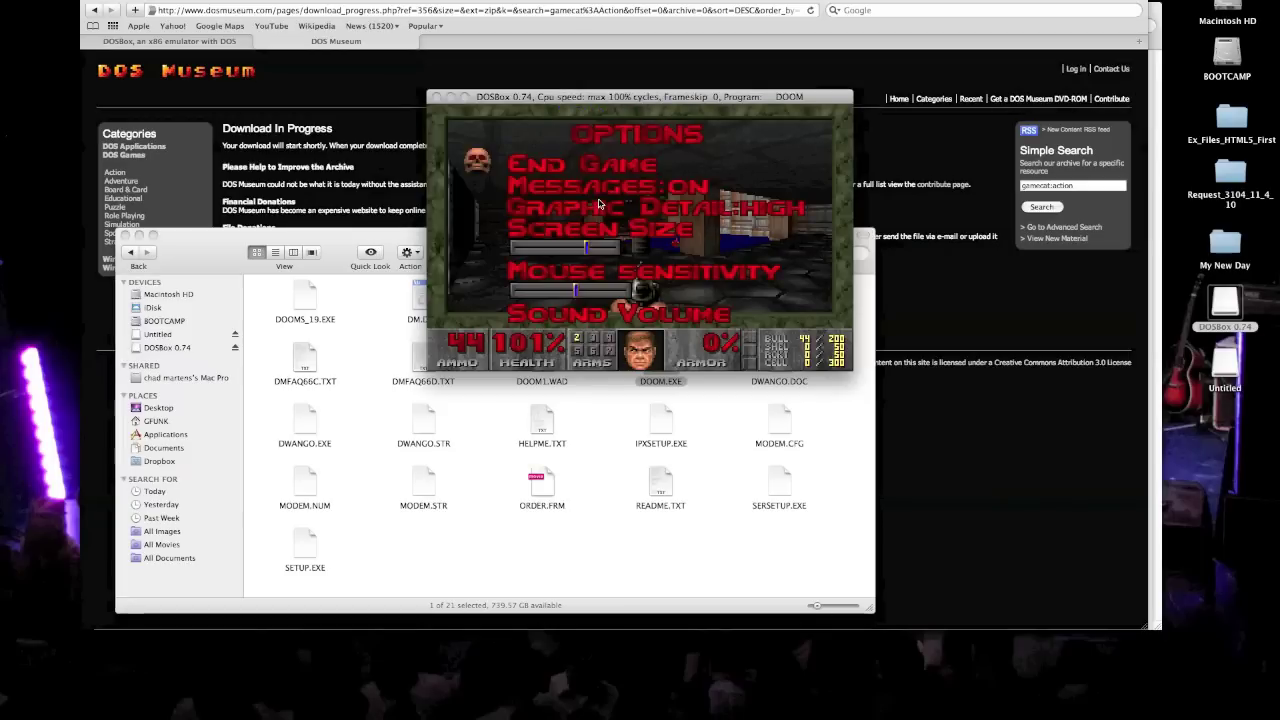
key("Return")
key("Down")
key("Down")
key("Down")
key("Down")
key("Down")
key("Down")
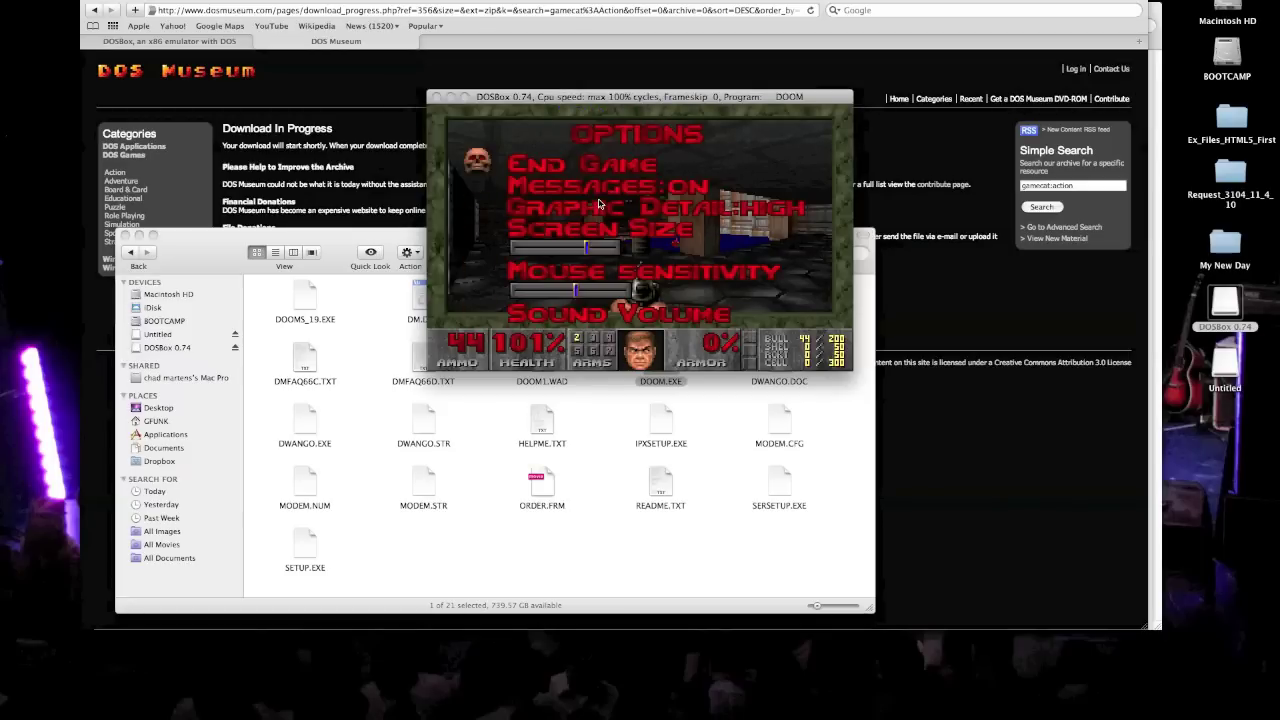
key("Up")
key("Return")
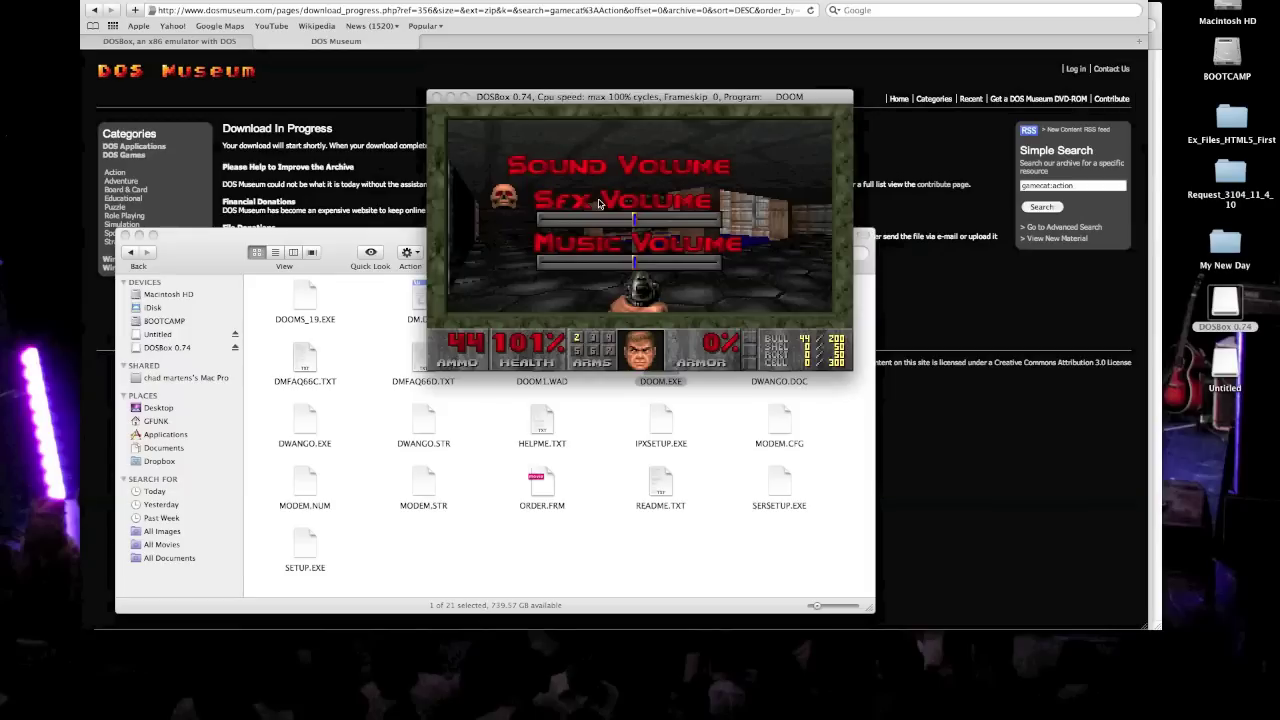
key("Escape")
key("Escape")
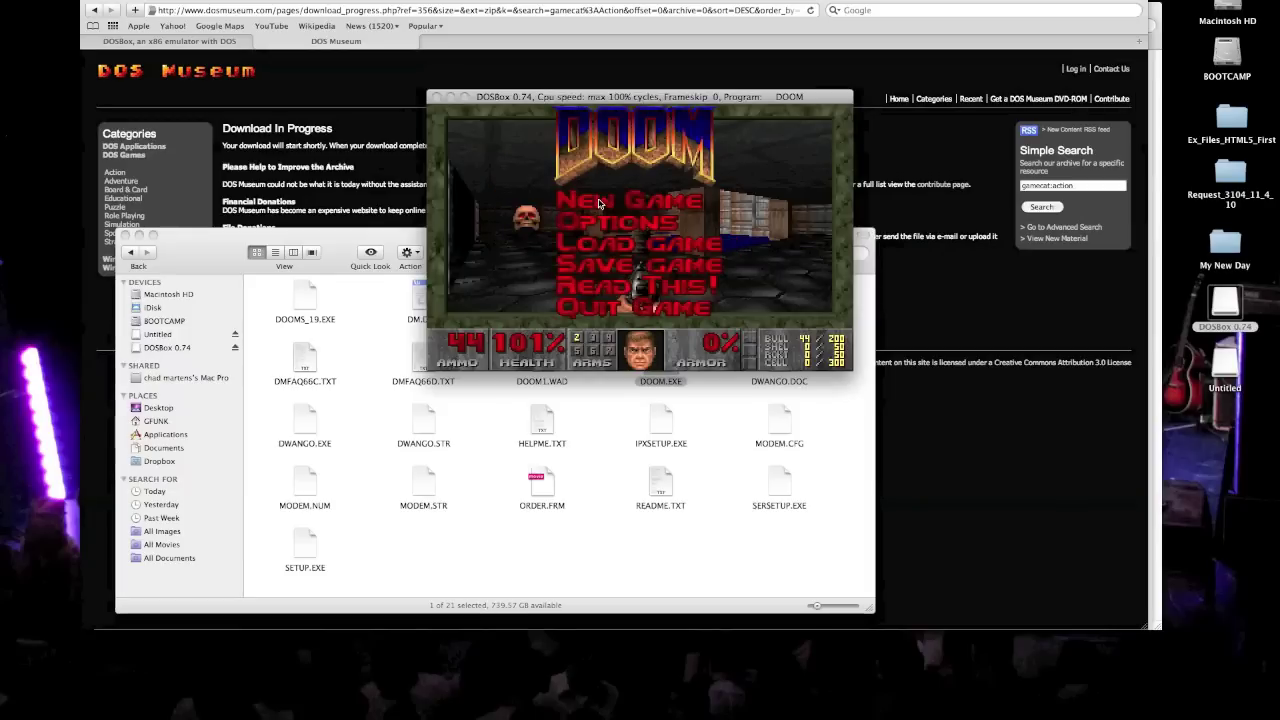
Quit the game to DOS and confirm leaving.
key("Down")
key("Down")
key("Down")
key("Down")
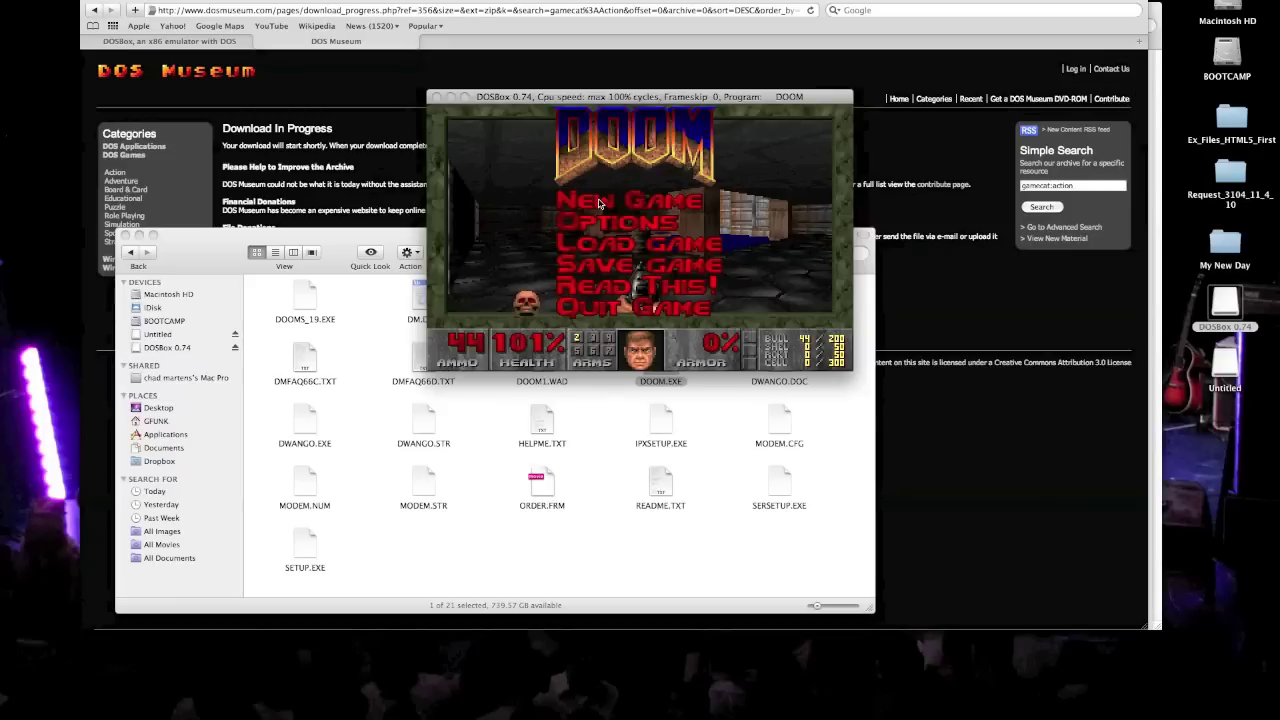
key("Return")
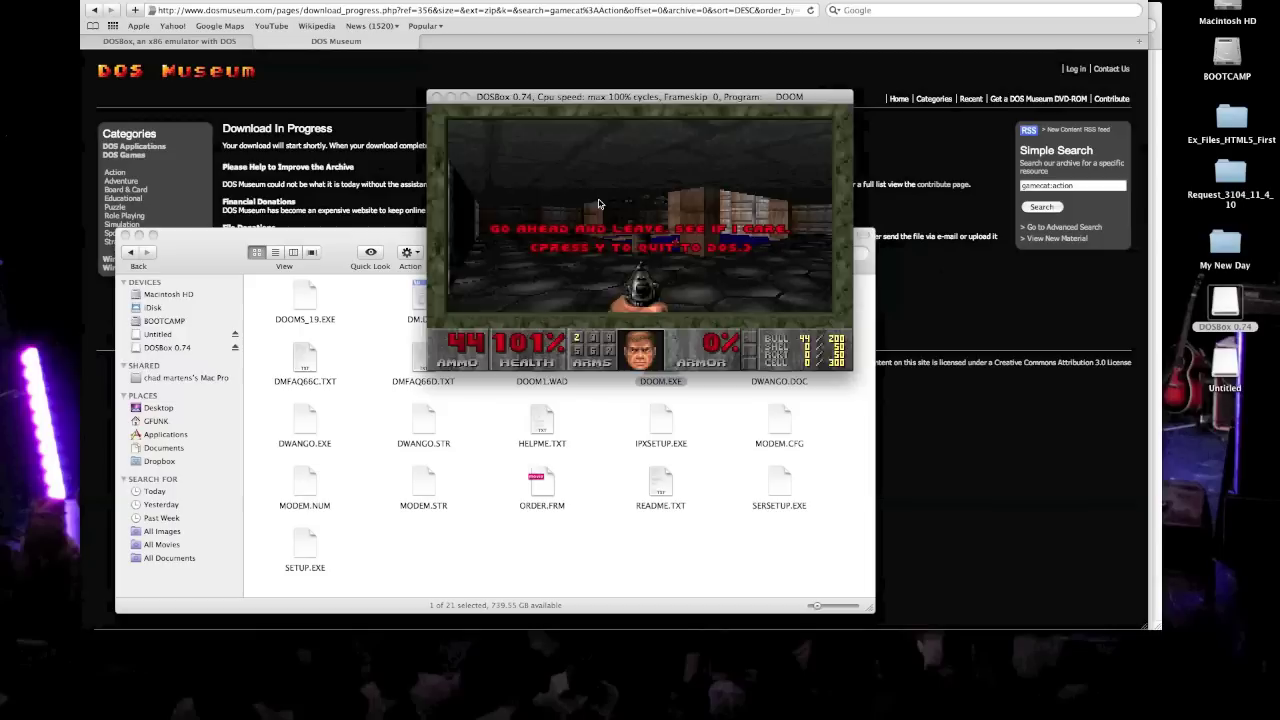
key("y")
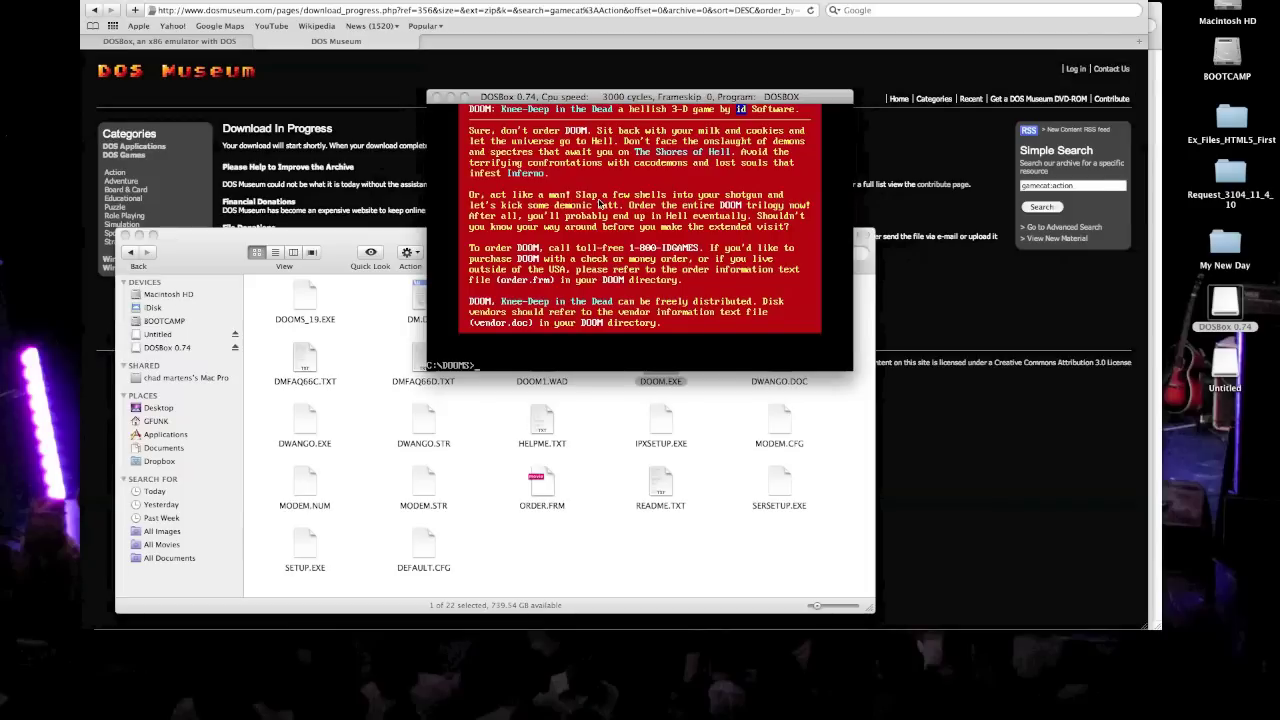
Select SETUP.EXE in the DOOMS folder in the Finder and run setup from C:\DOOMS in DOSBox.
left_click(515, 379)
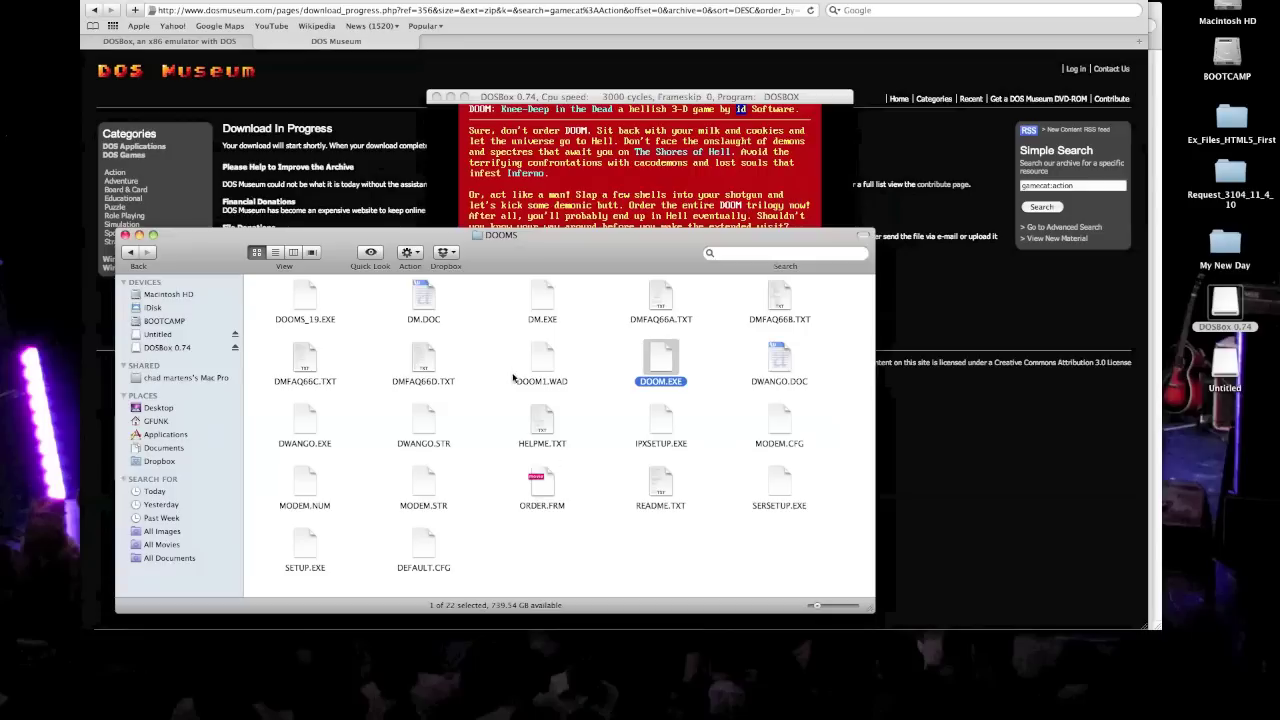
left_click(300, 550)
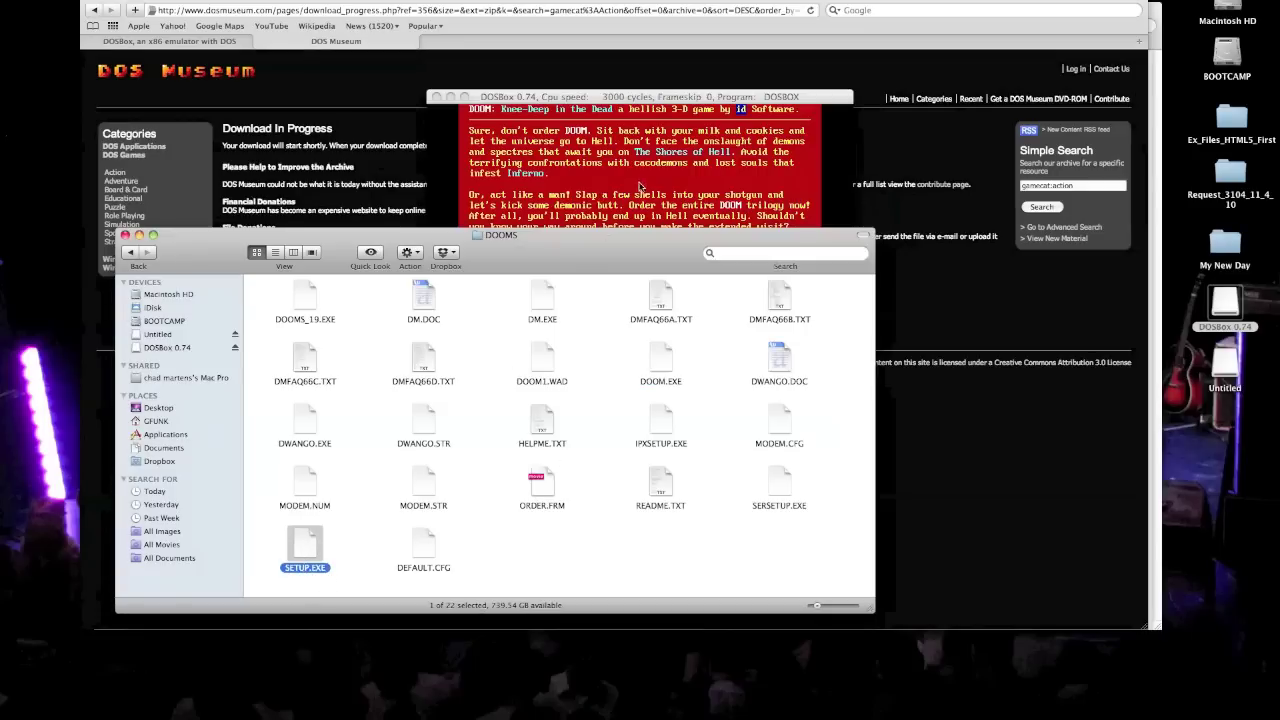
key("super+Tab")
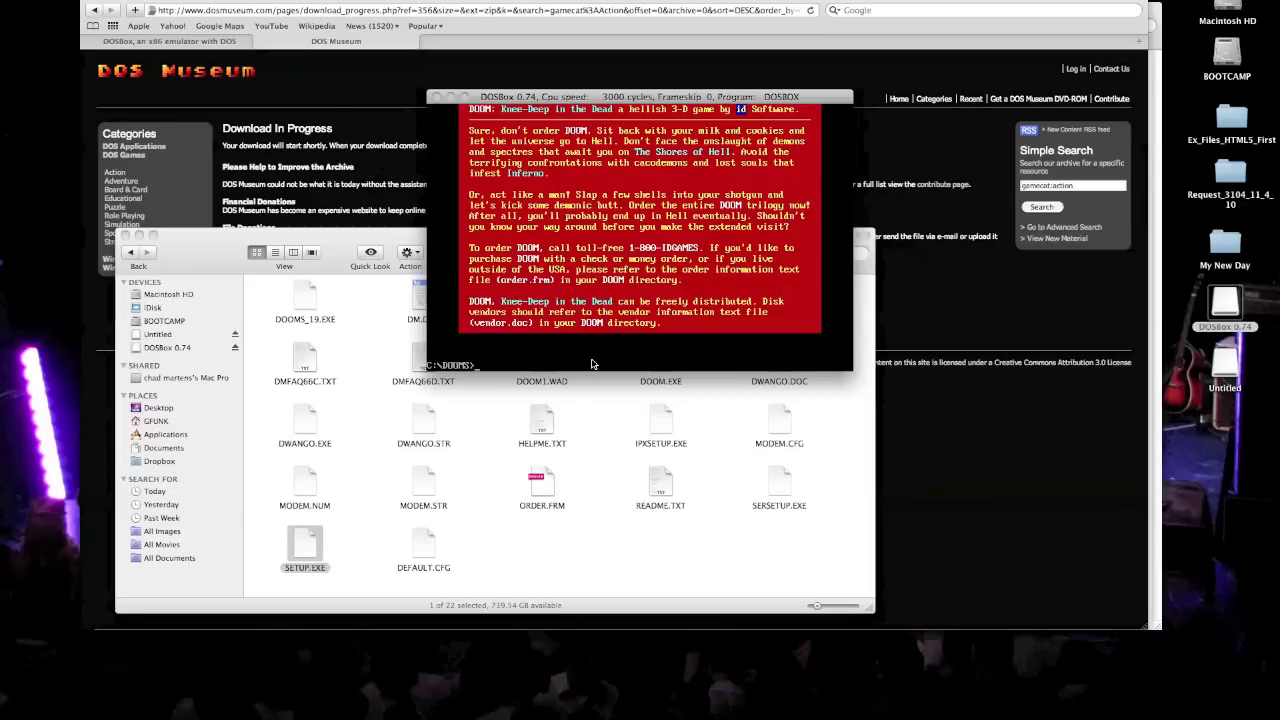
type("setup")
key("Return")
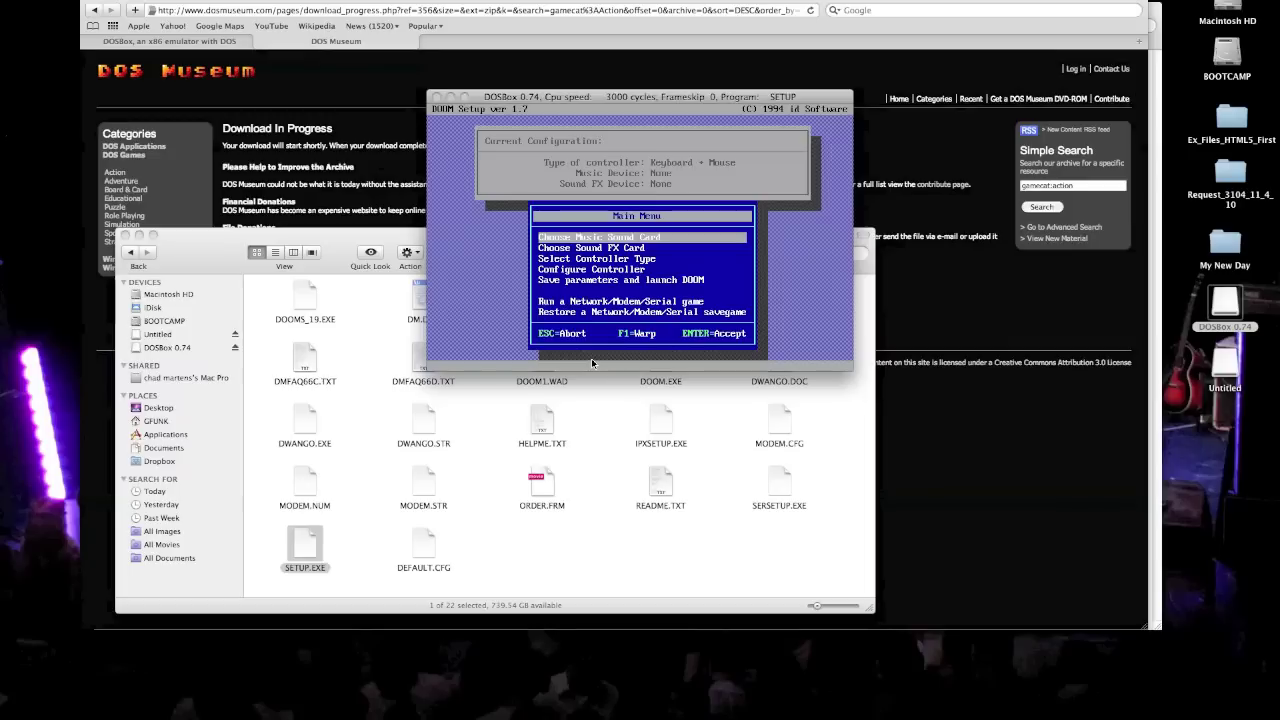
Choose Sound Blaster as the sound FX card in DOOM Setup.
key("Down")
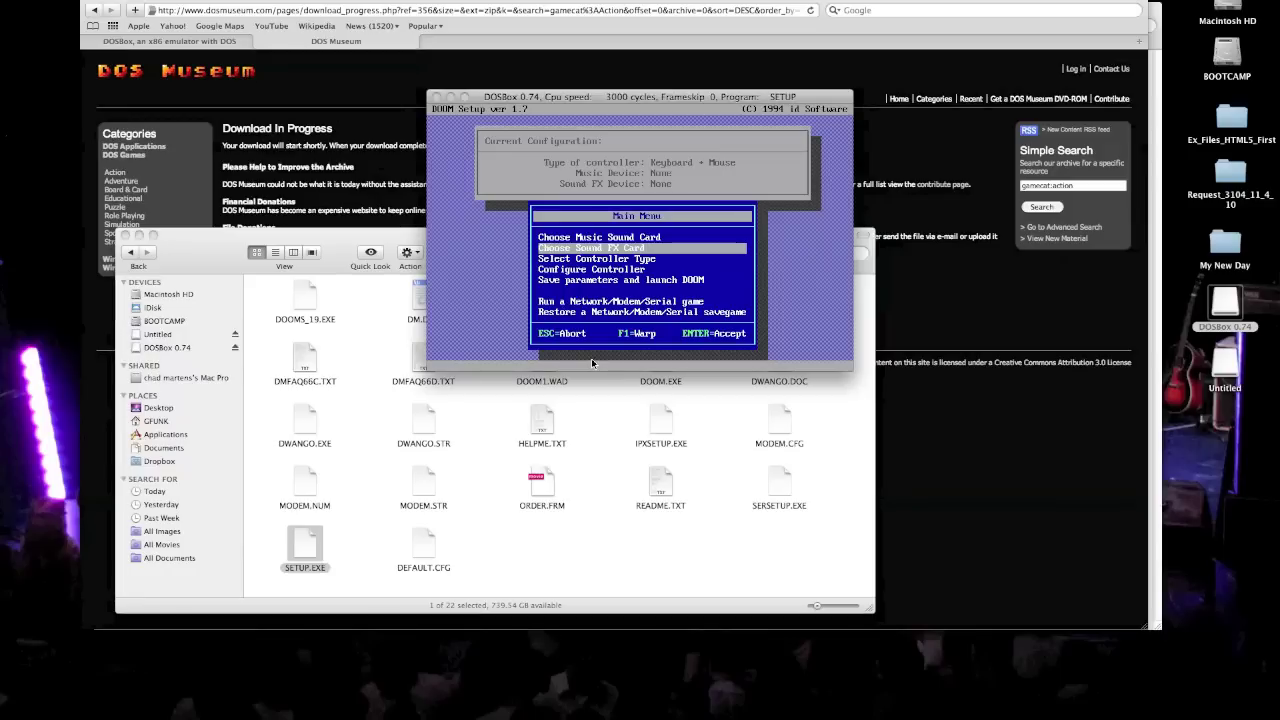
key("Return")
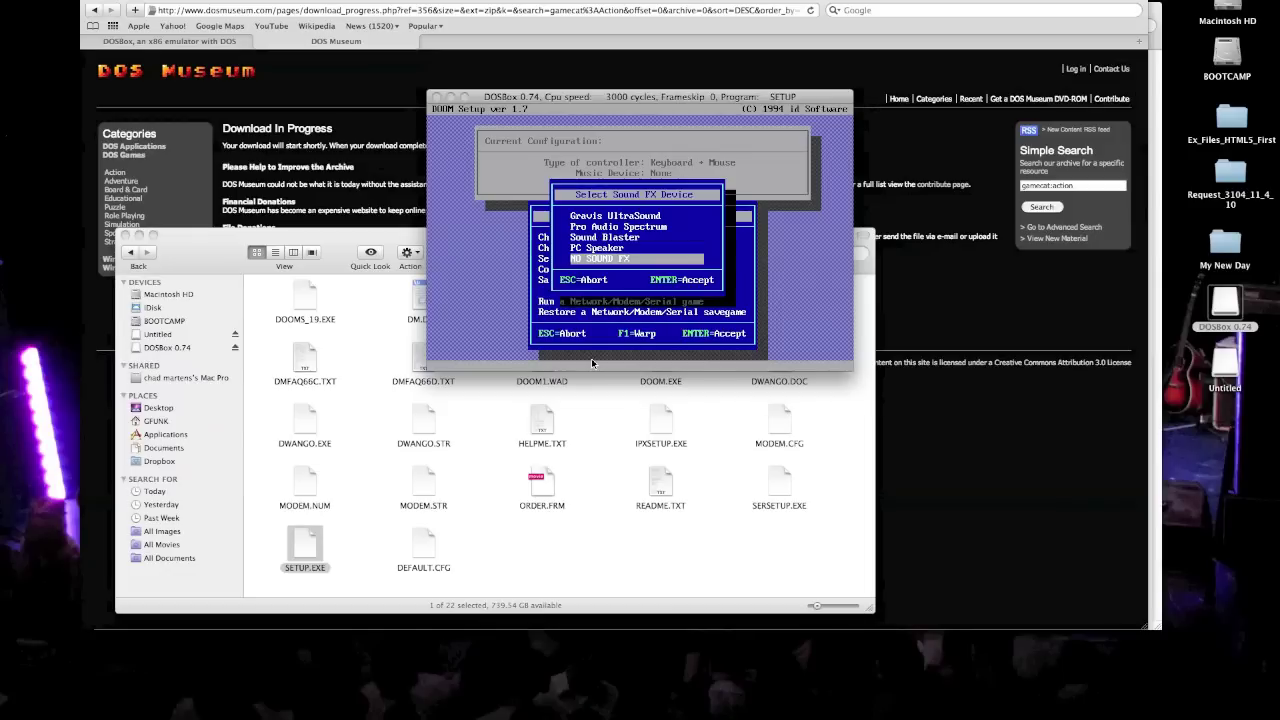
key("Up")
key("Up")
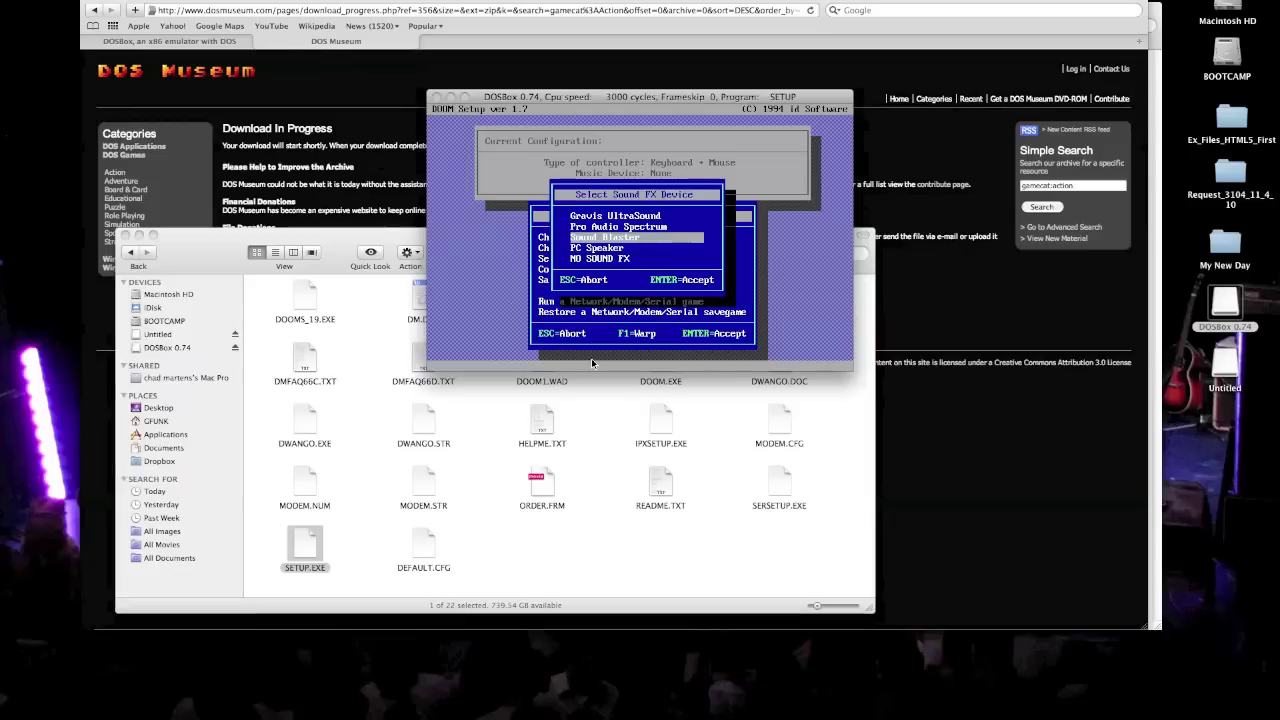
key("Return")
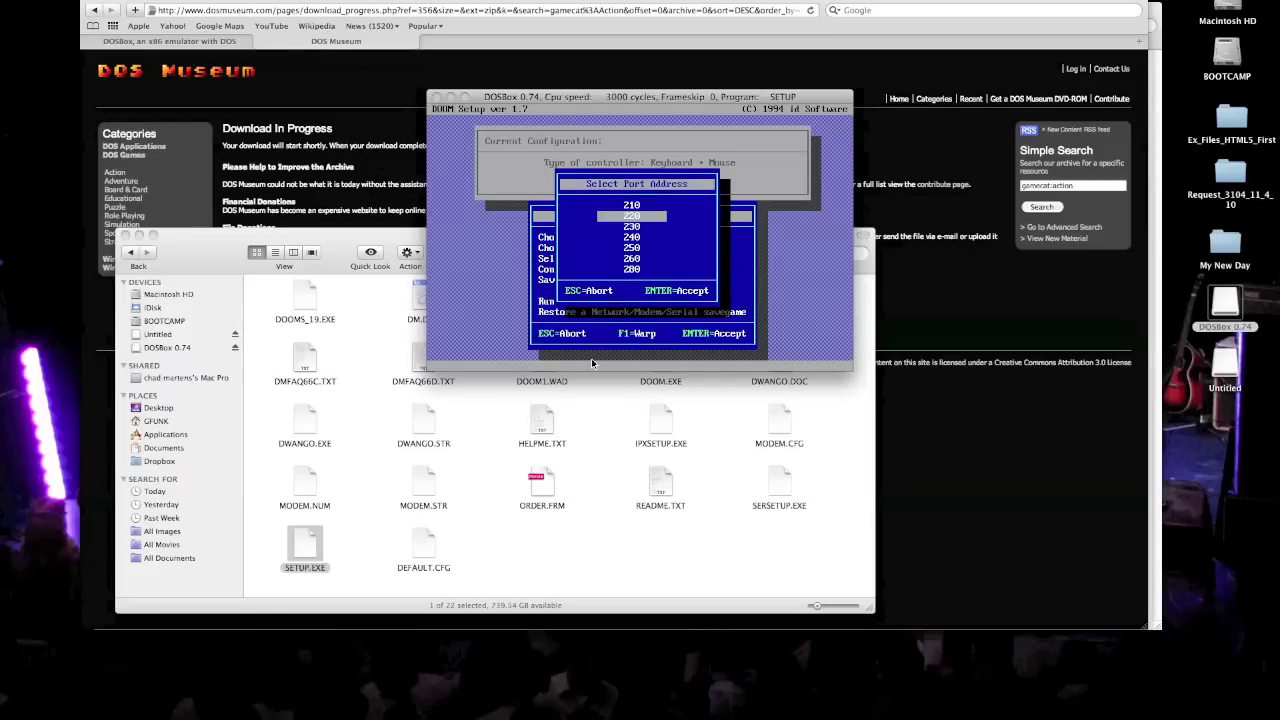
Set the Sound Blaster to port address 220, IRQ 7 and DMA channel 1.
key("Return")
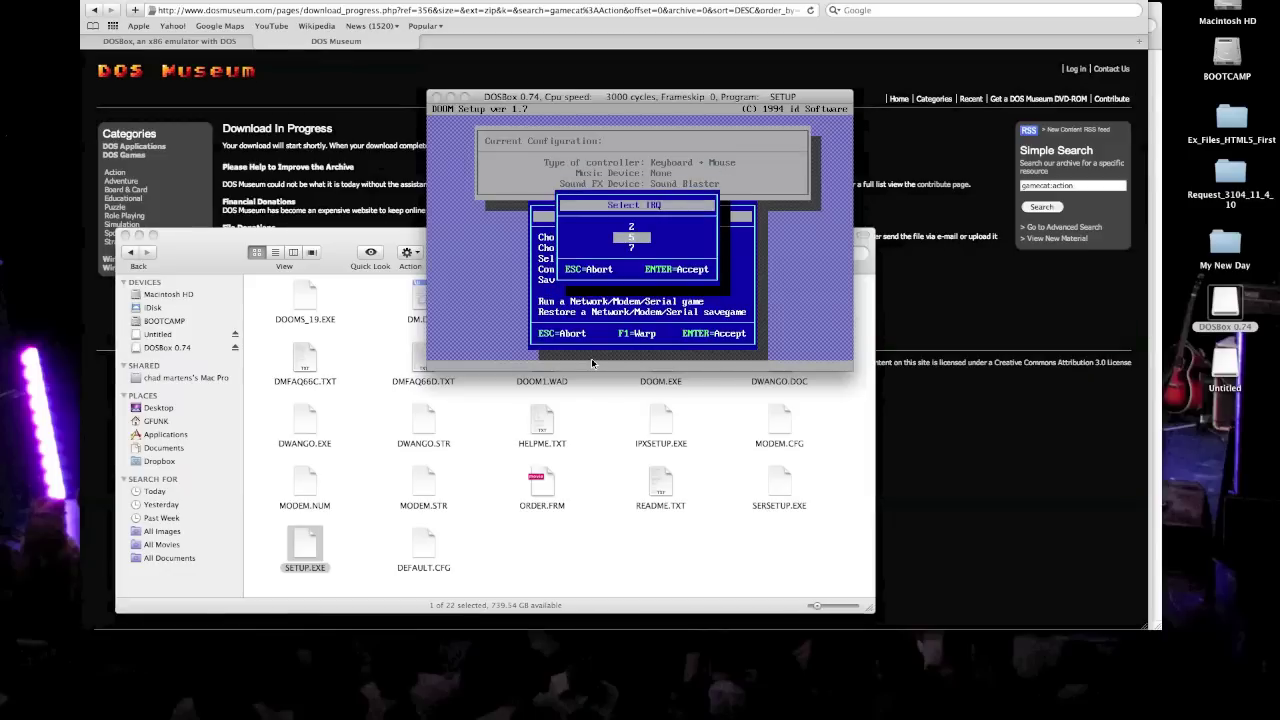
key("Down")
key("Return")
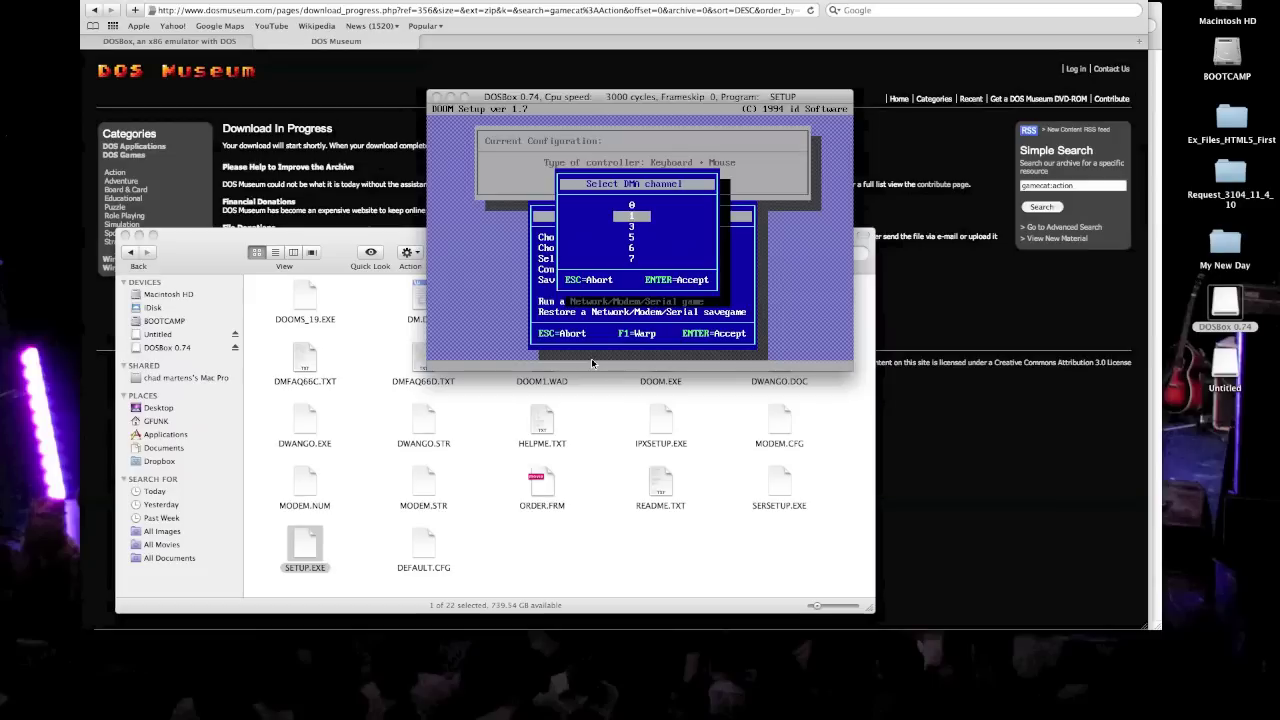
key("Return")
Accept the DMA channel and set the number of sound FX to mix to 5.
key("Down")
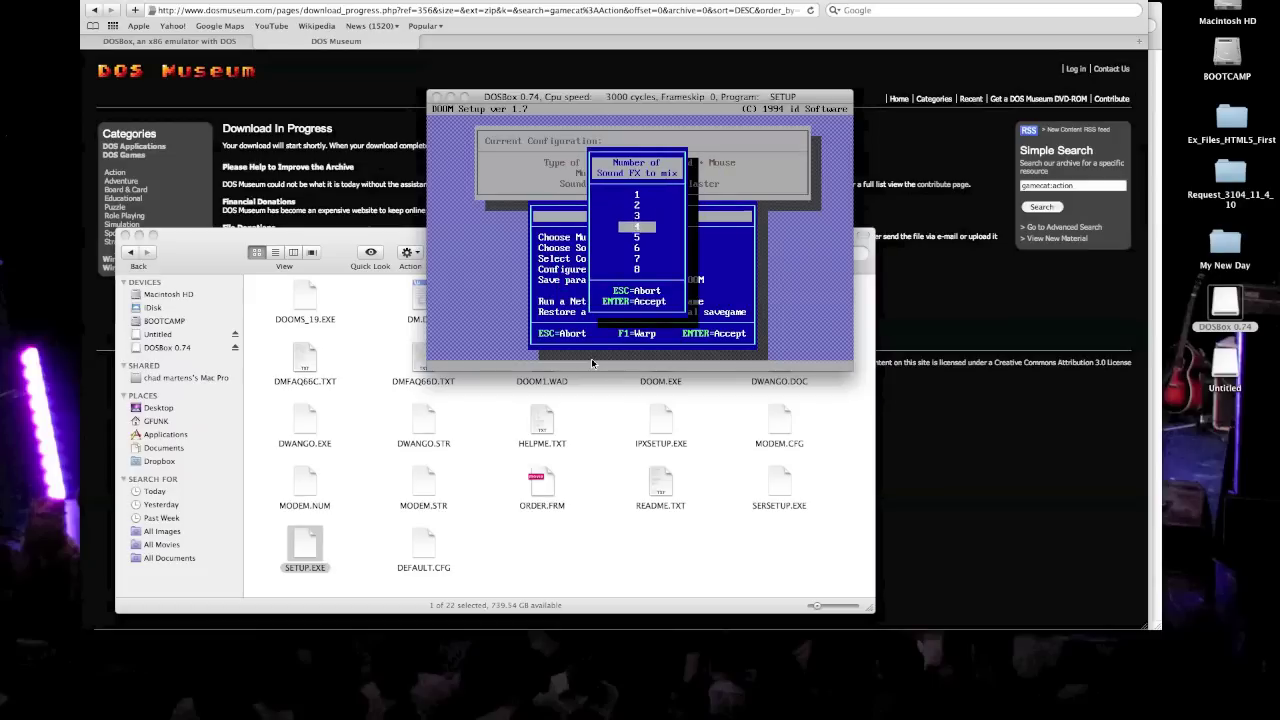
key("Down")
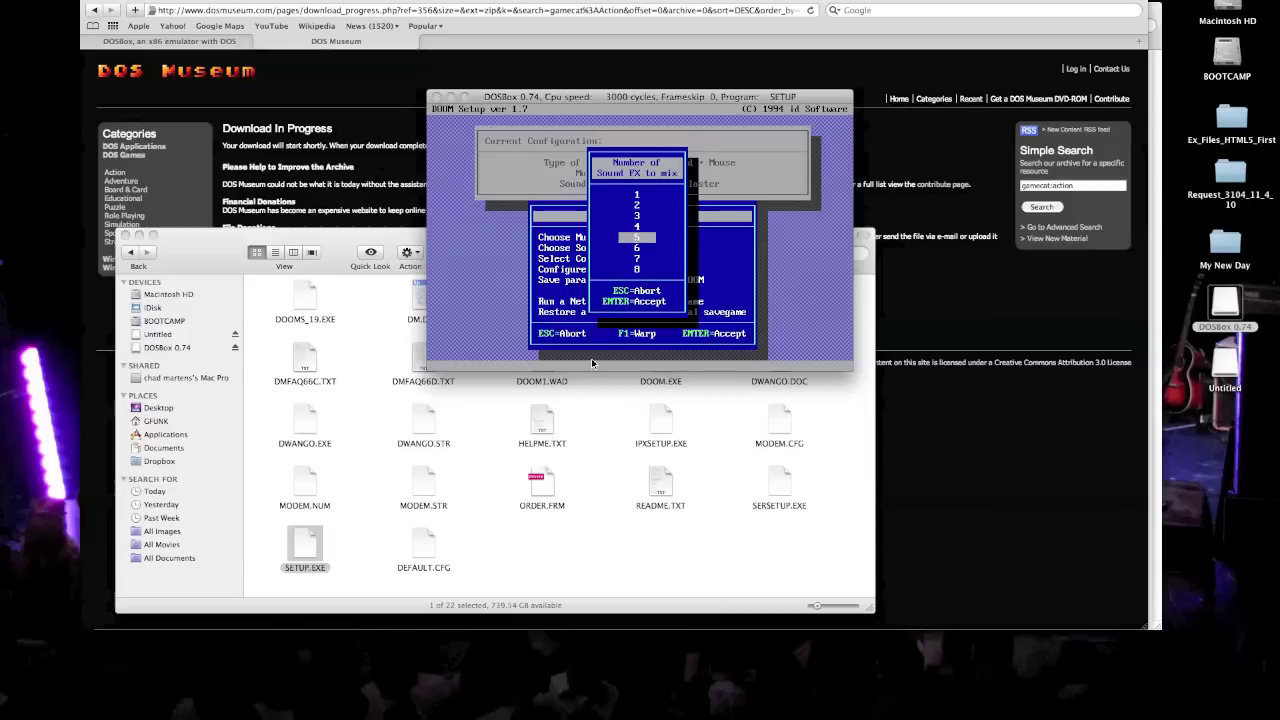
key("Return")
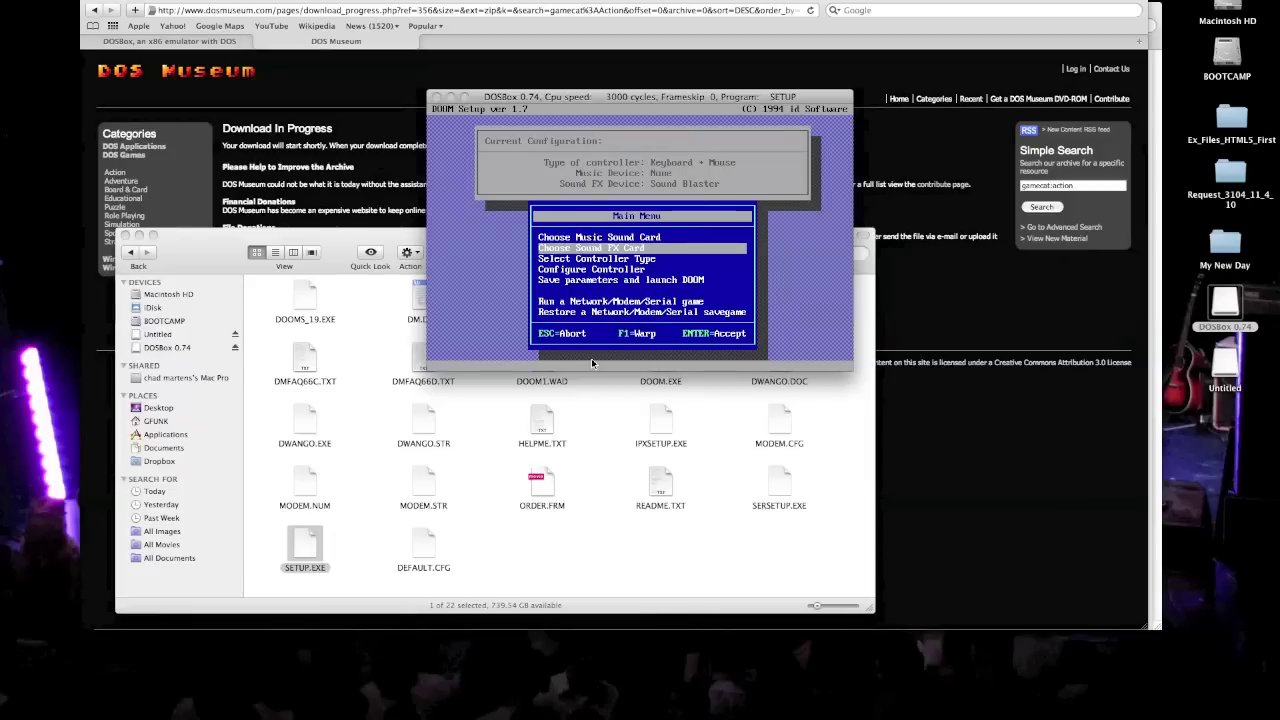
Choose Keyboard + Mouse as the controller type in DOOM Setup.
key("Down")
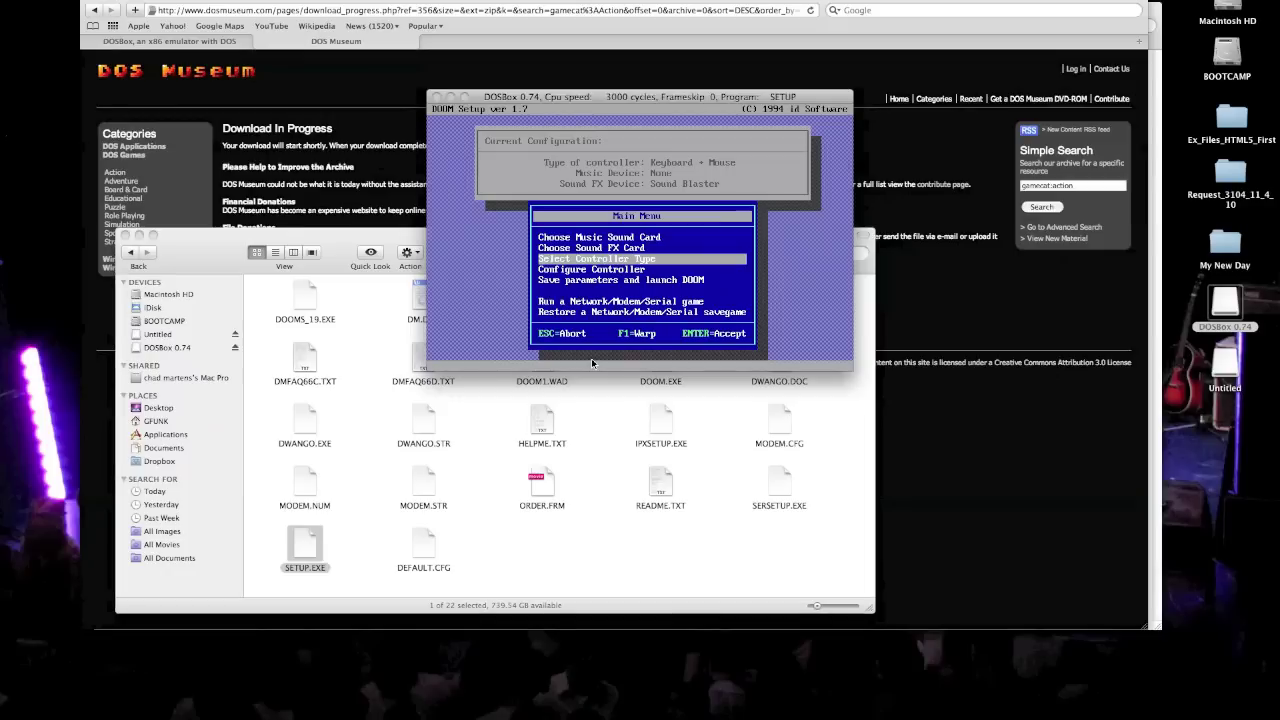
key("Down")
key("Up")
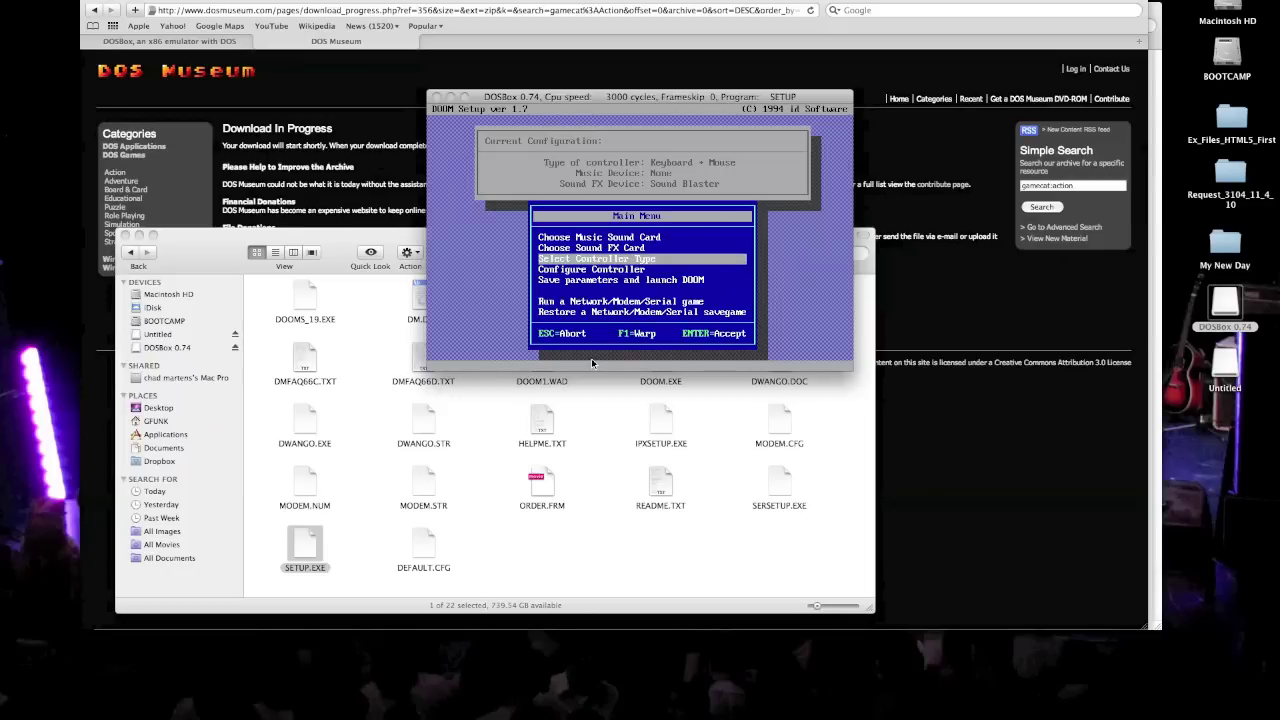
key("Return")
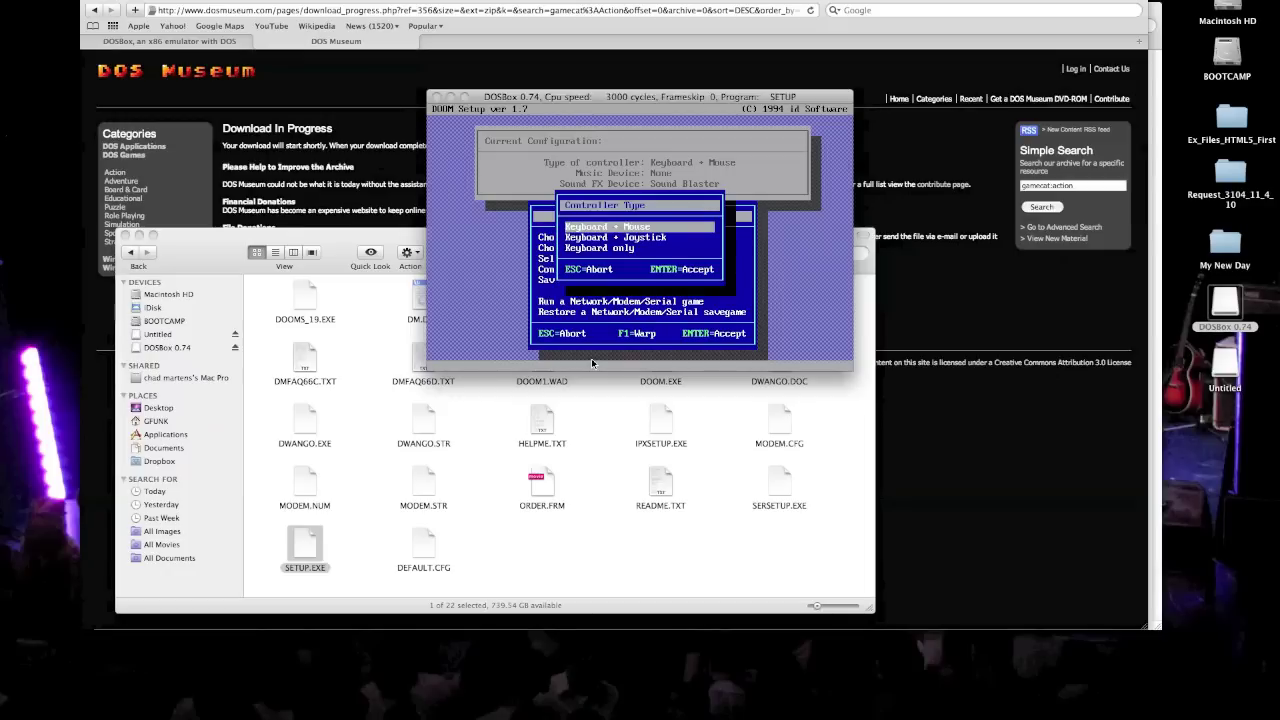
key("Down")
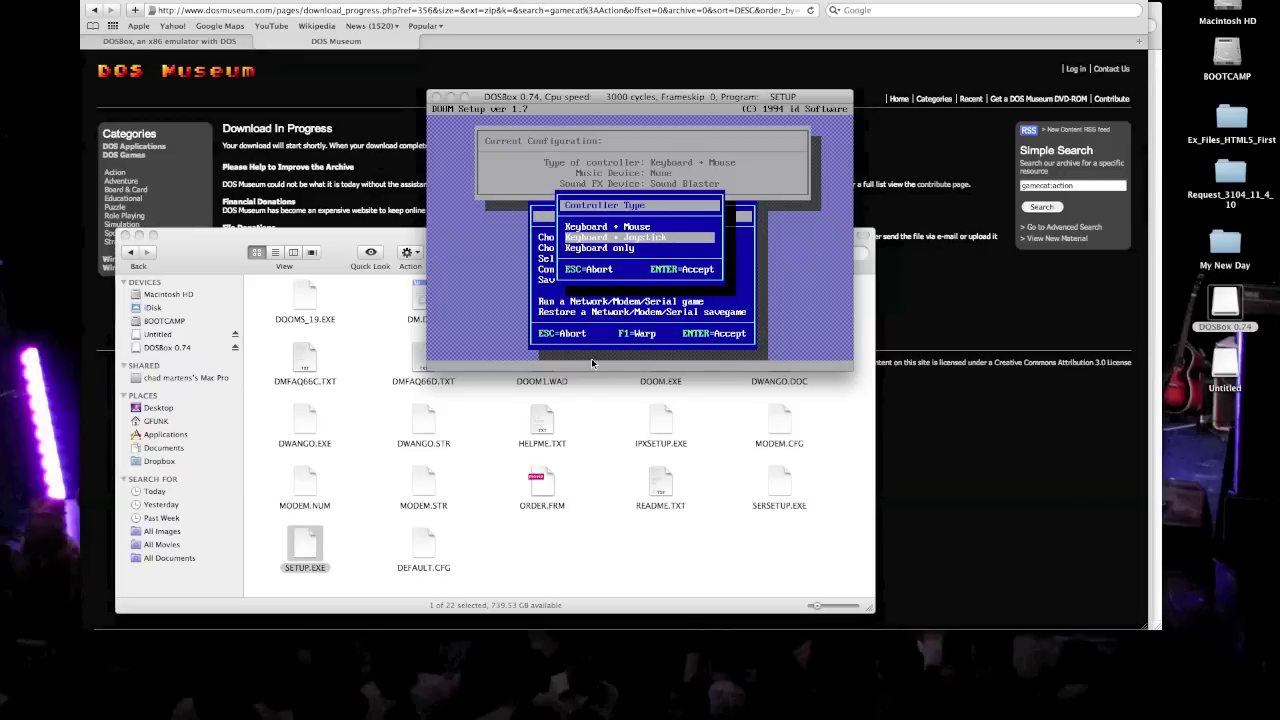
key("Up")
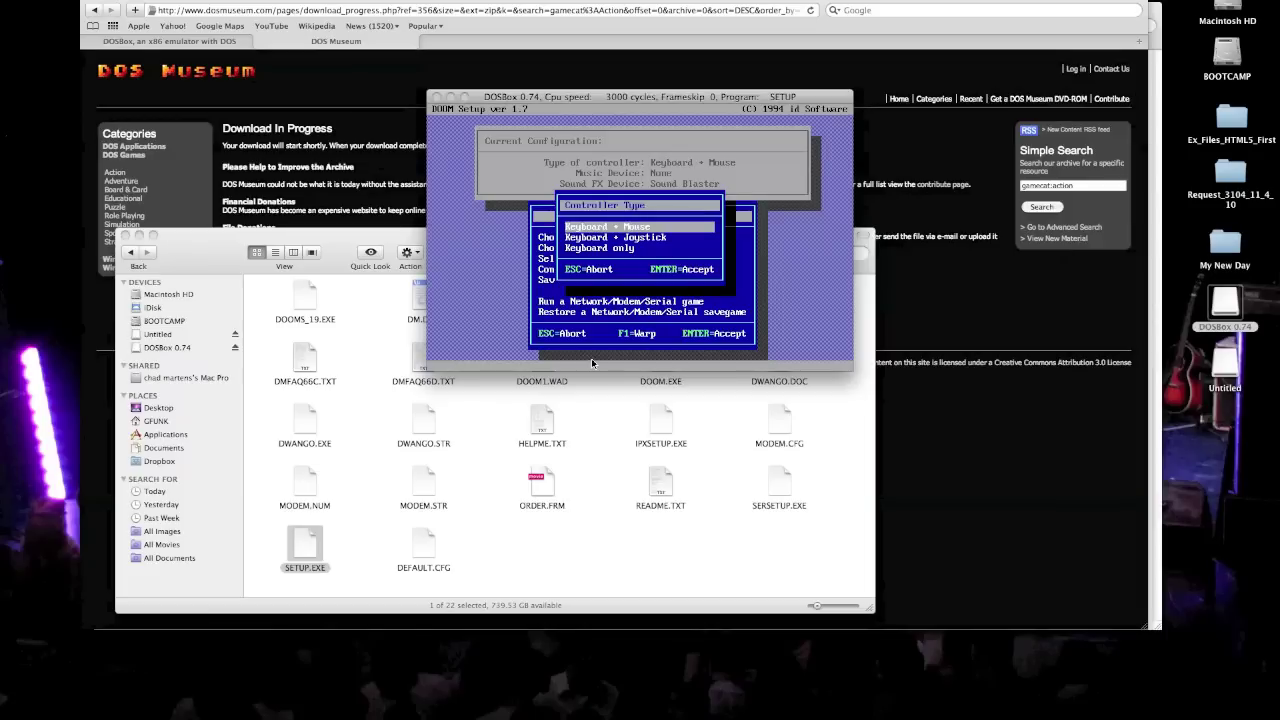
key("Down")
key("Down")
key("Up")
key("Up")
key("Return")
Examine the movement and action key assignments in the controller's keyboard configuration, and leave it without changing anything.
key("Down")
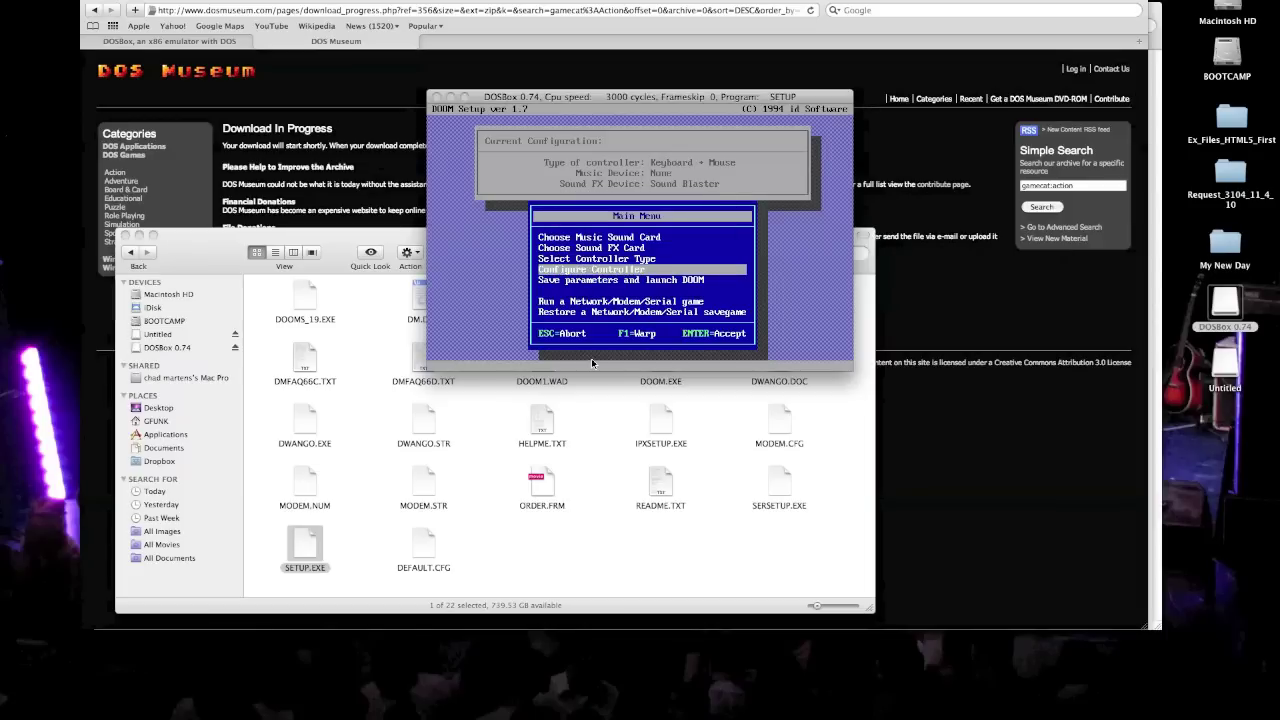
key("Return")
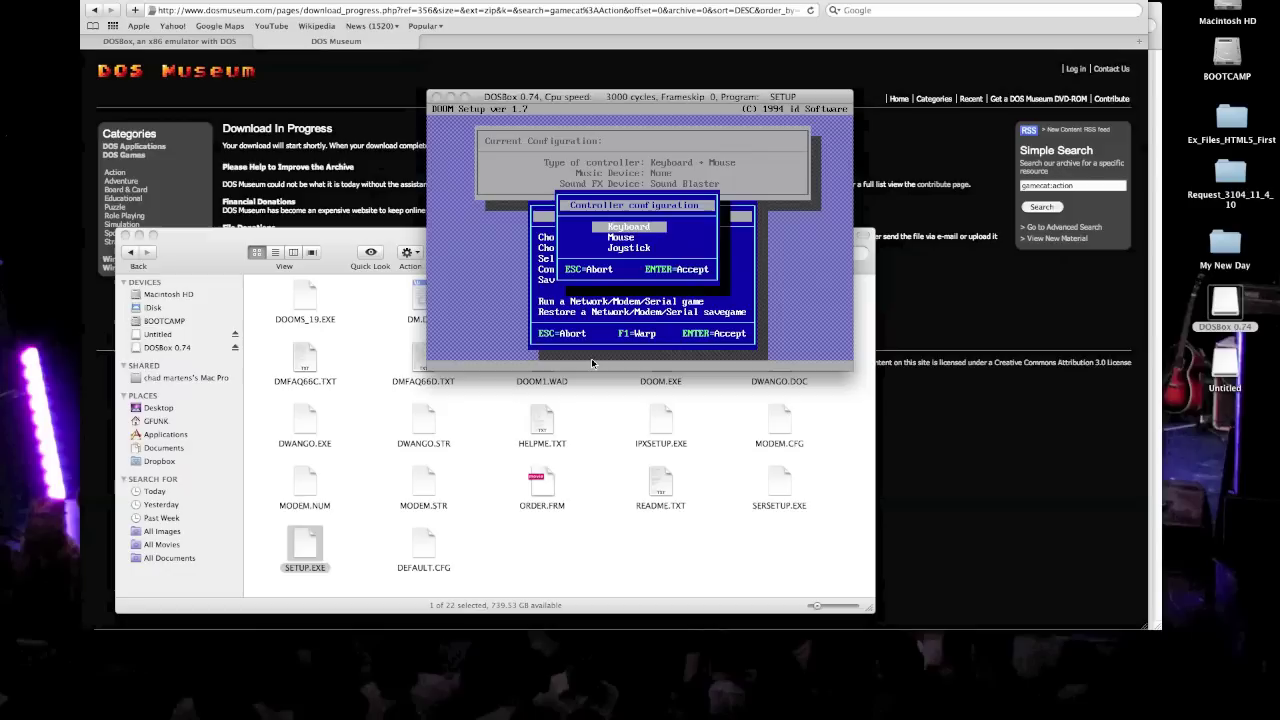
key("Return")
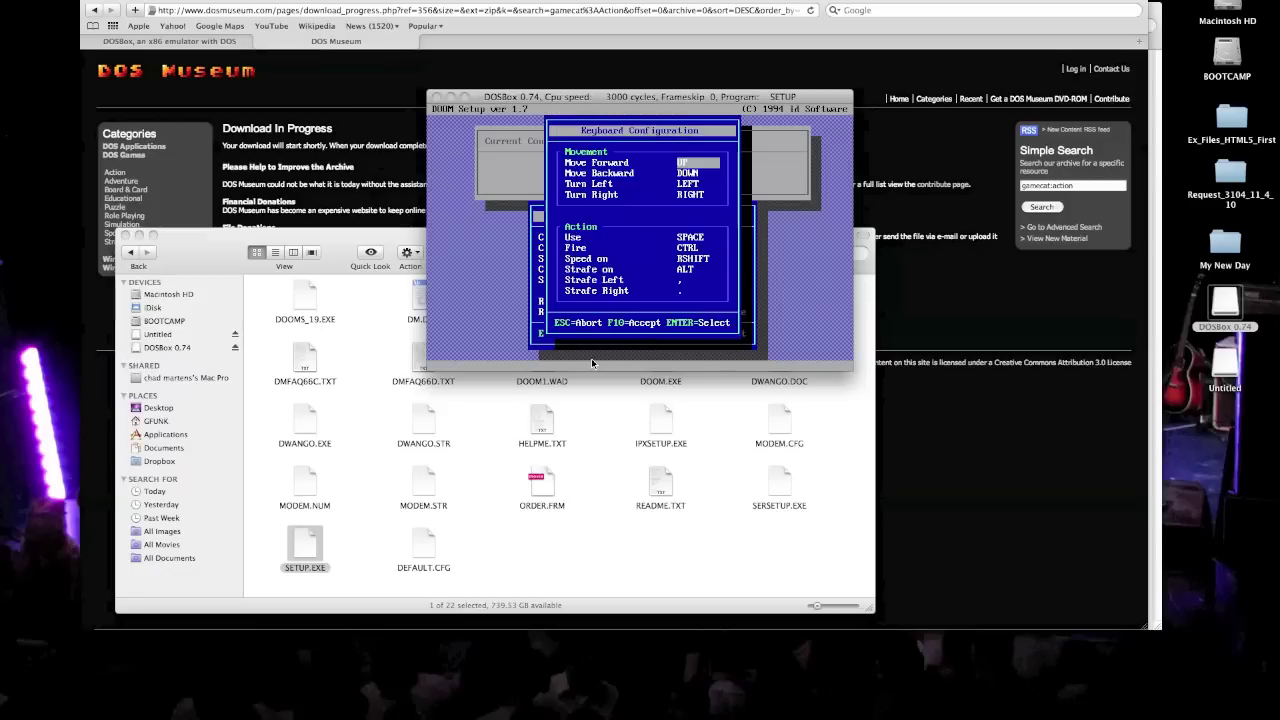
key("Down")
key("Down")
key("Up")
key("Up")
key("Up")
key("Down")
key("Down")
key("Down")
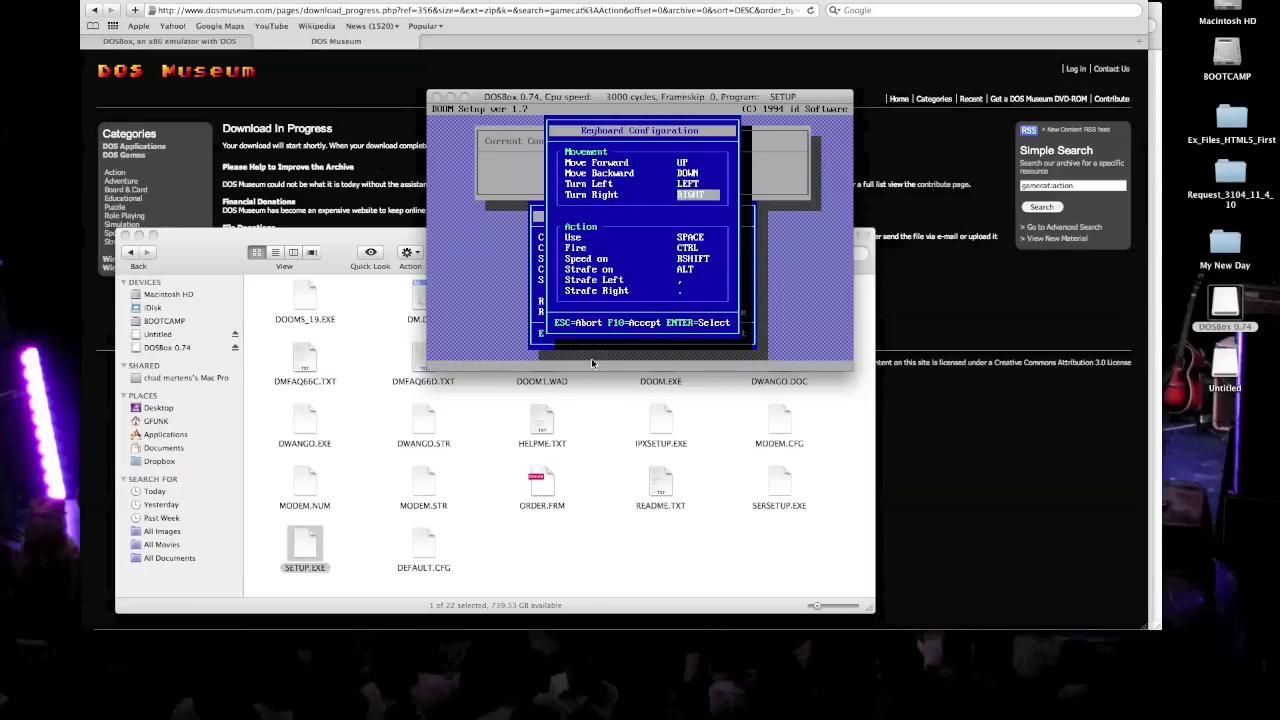
key("Down")
key("Down")
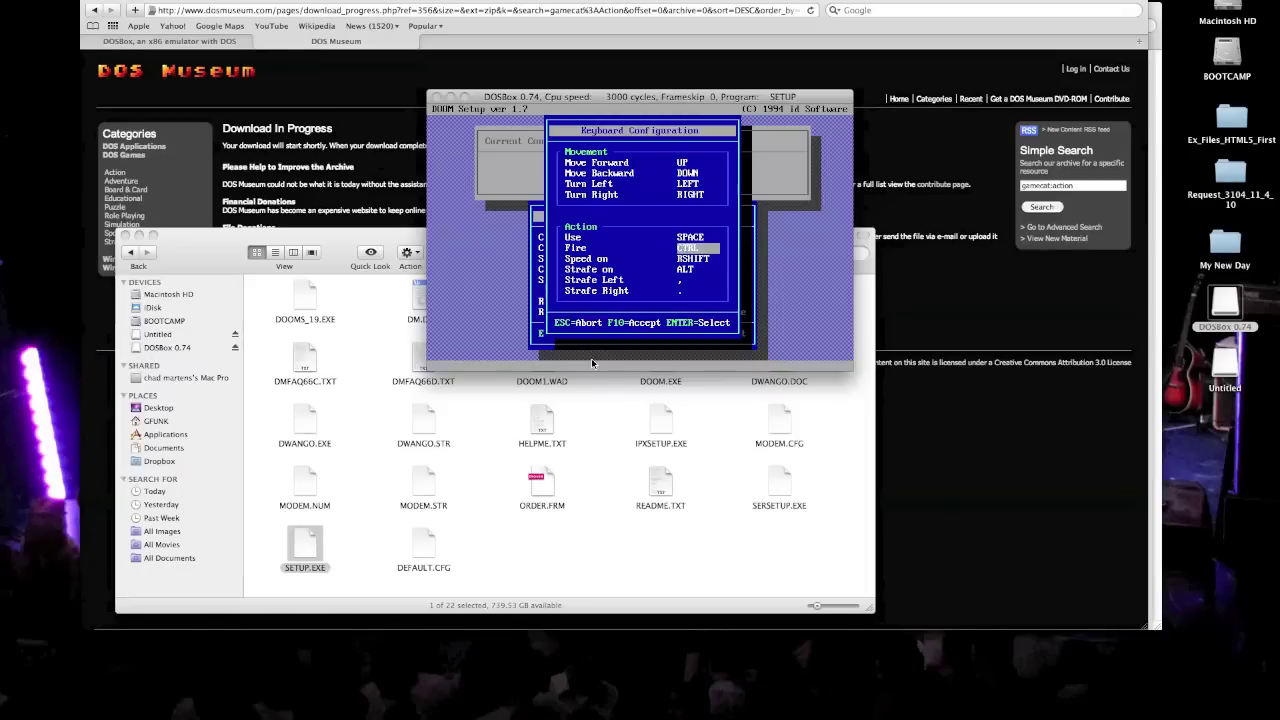
key("Up")
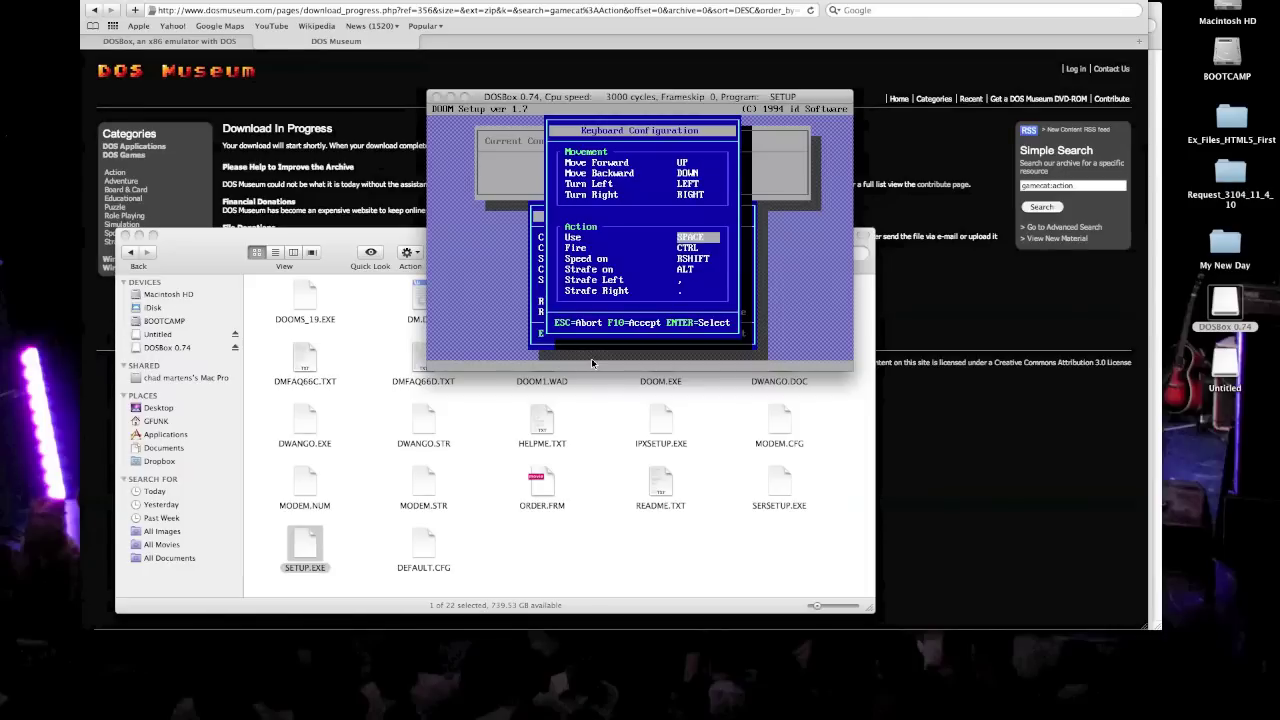
key("Down")
key("Down")
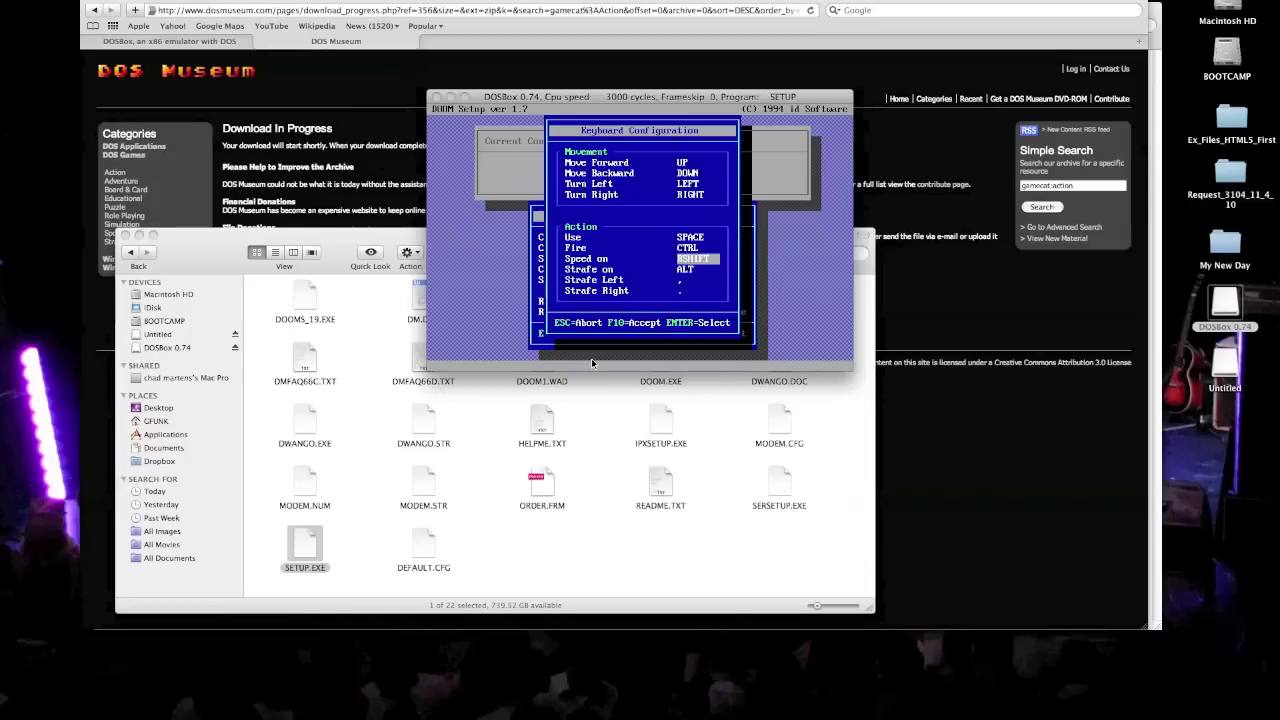
key("Down")
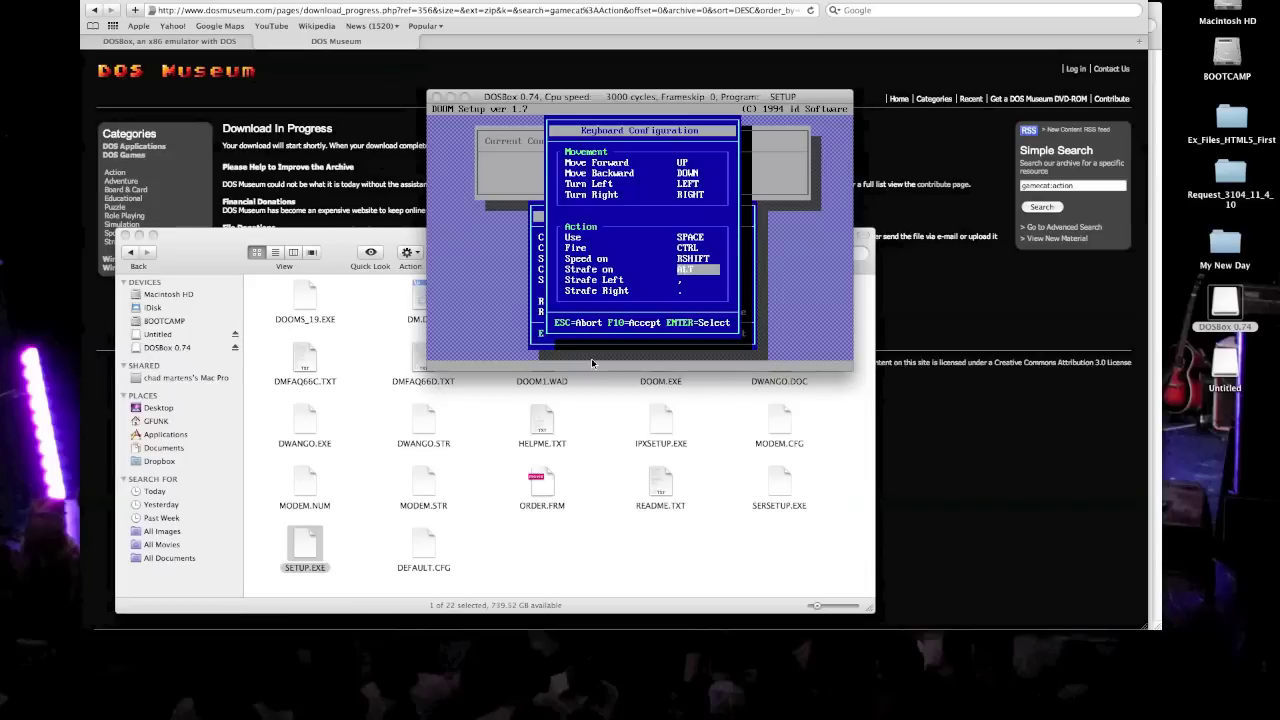
key("Down")
key("Down")
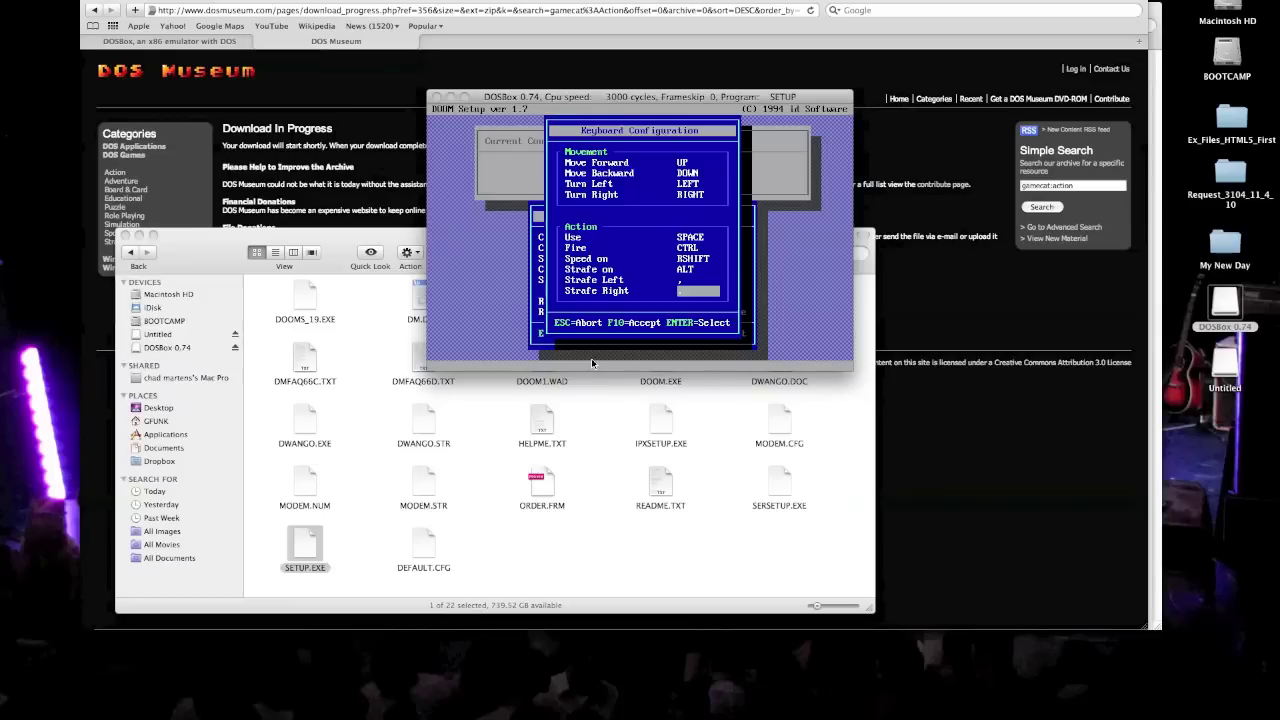
key("Escape")
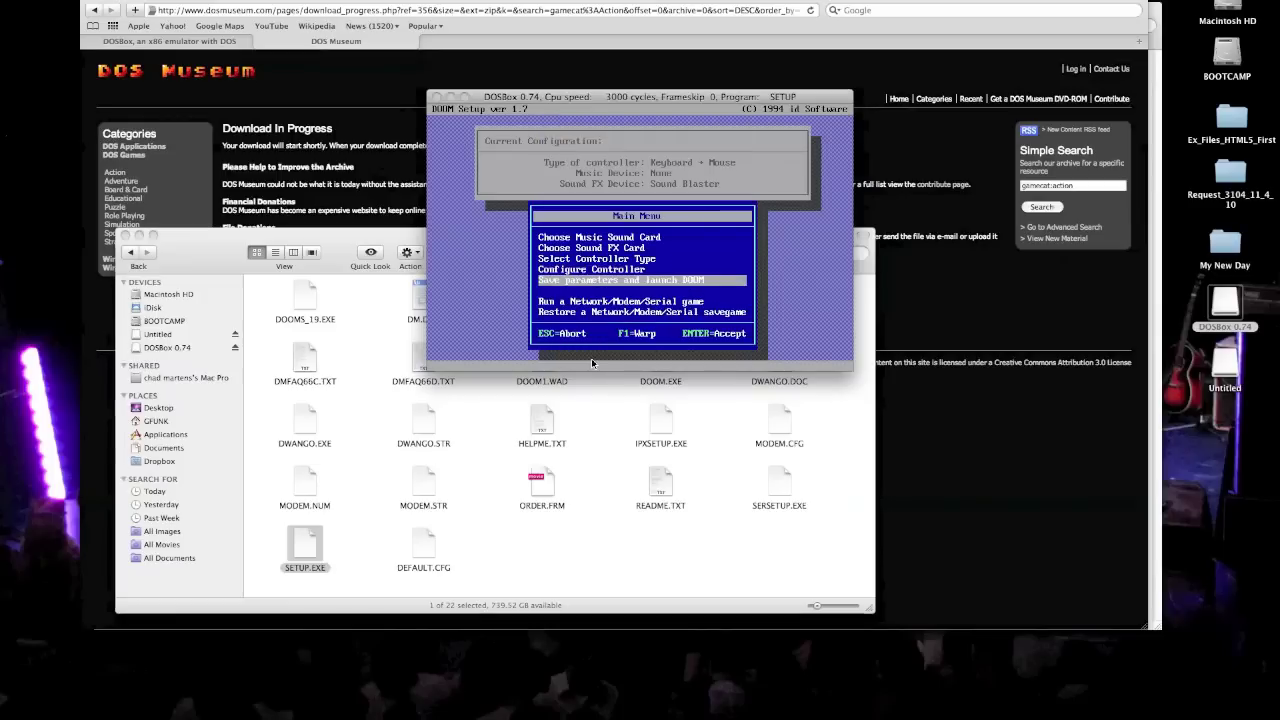
Save the setup parameters and launch DOOM.
key("Down")
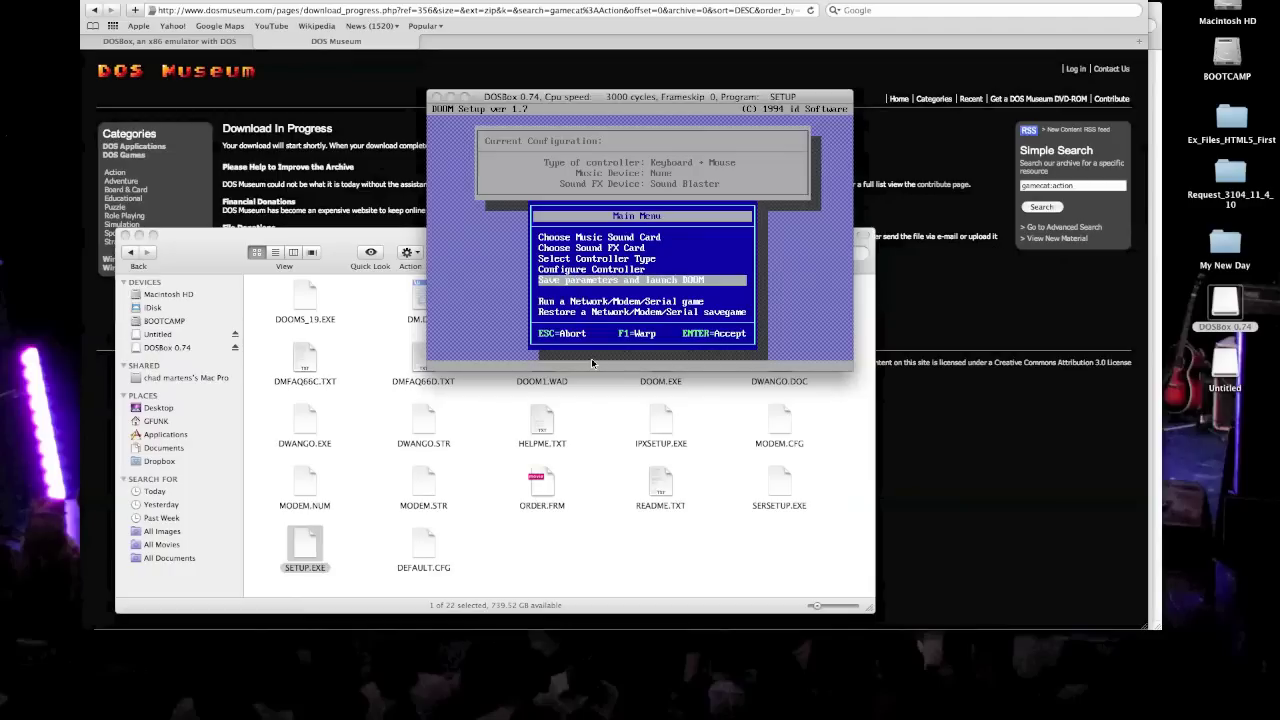
key("Return")
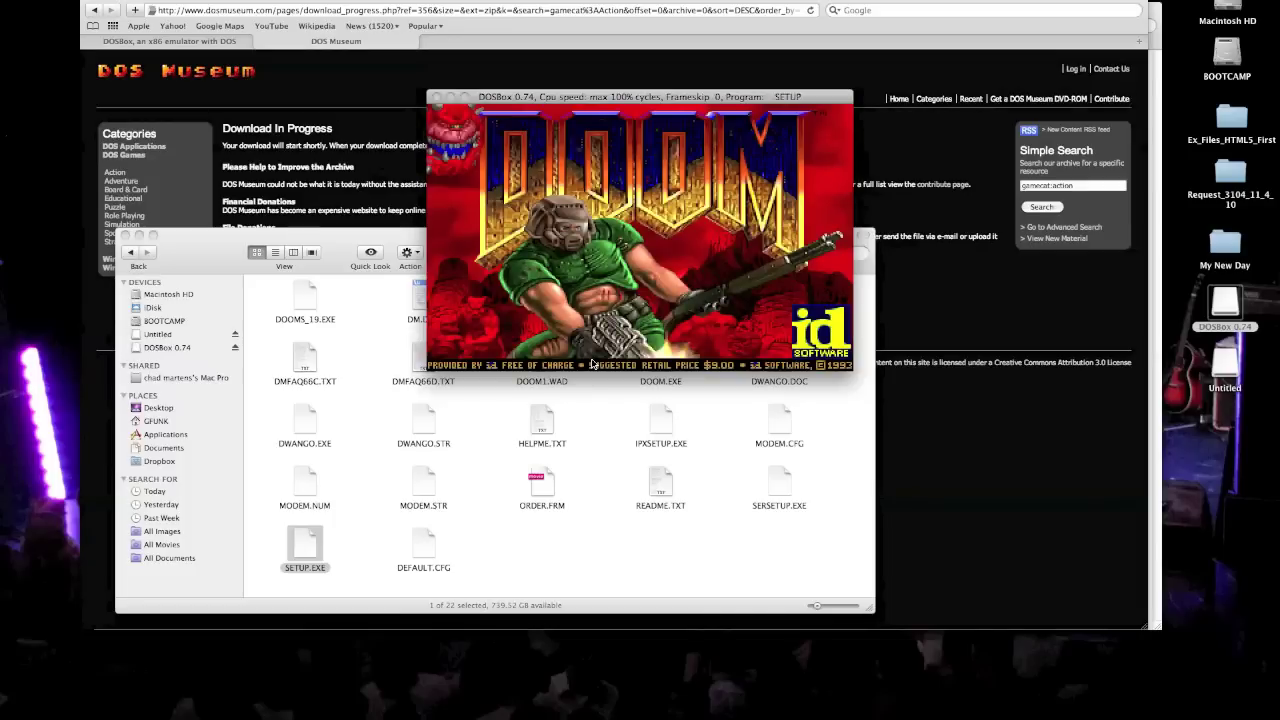
Adjust the Mac's system sound volume to five bars while the DOOM demo plays.
key("XF86AudioLowerVolume")
key("XF86AudioLowerVolume")
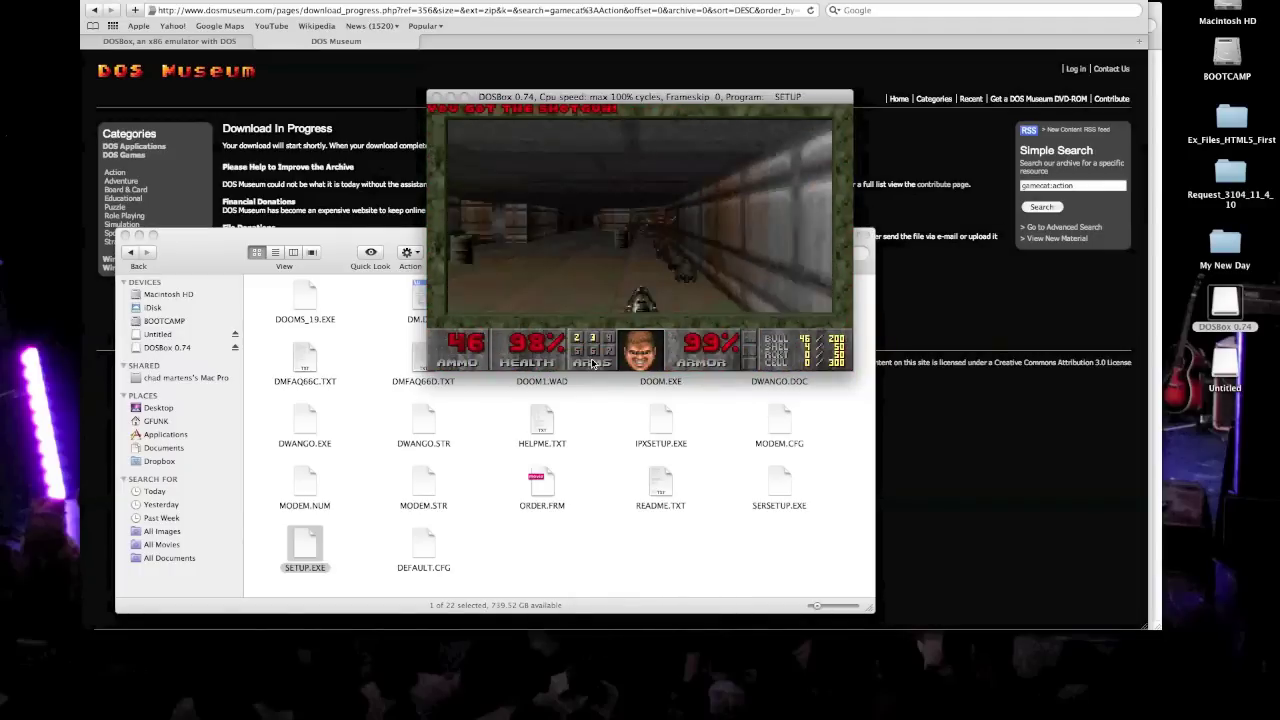
key("XF86AudioRaiseVolume")
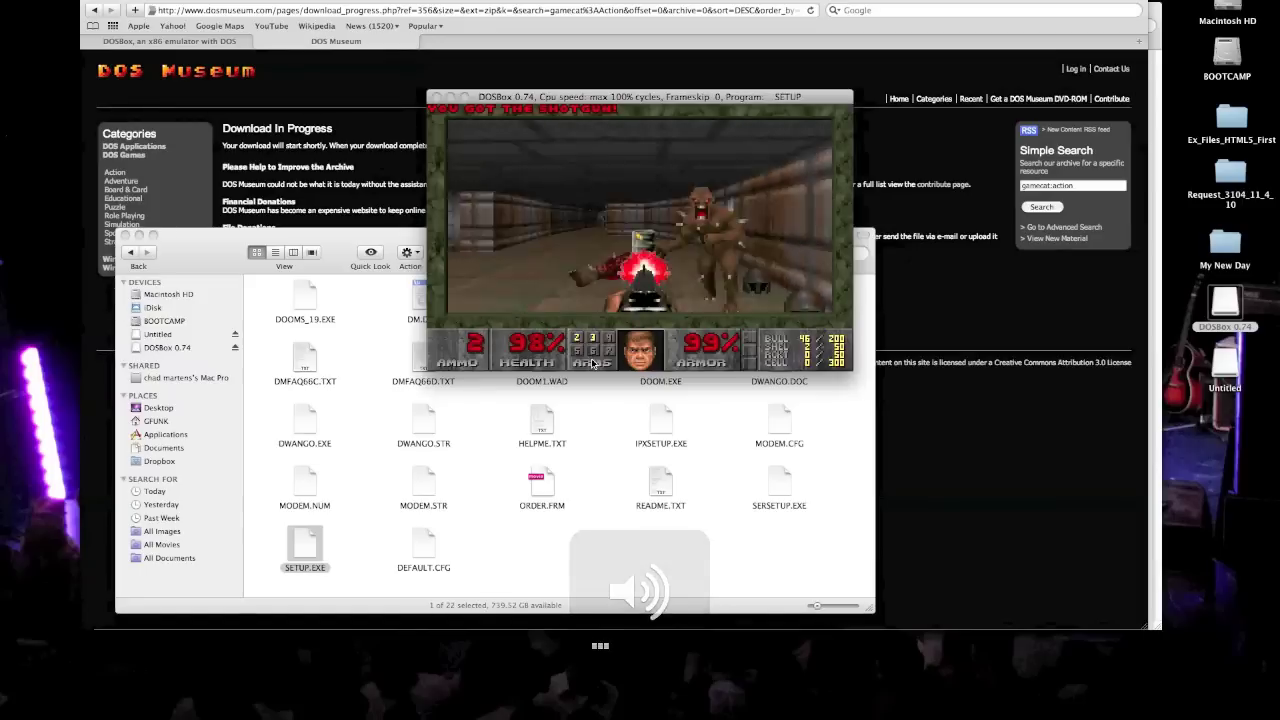
key("XF86AudioRaiseVolume")
key("XF86AudioRaiseVolume")
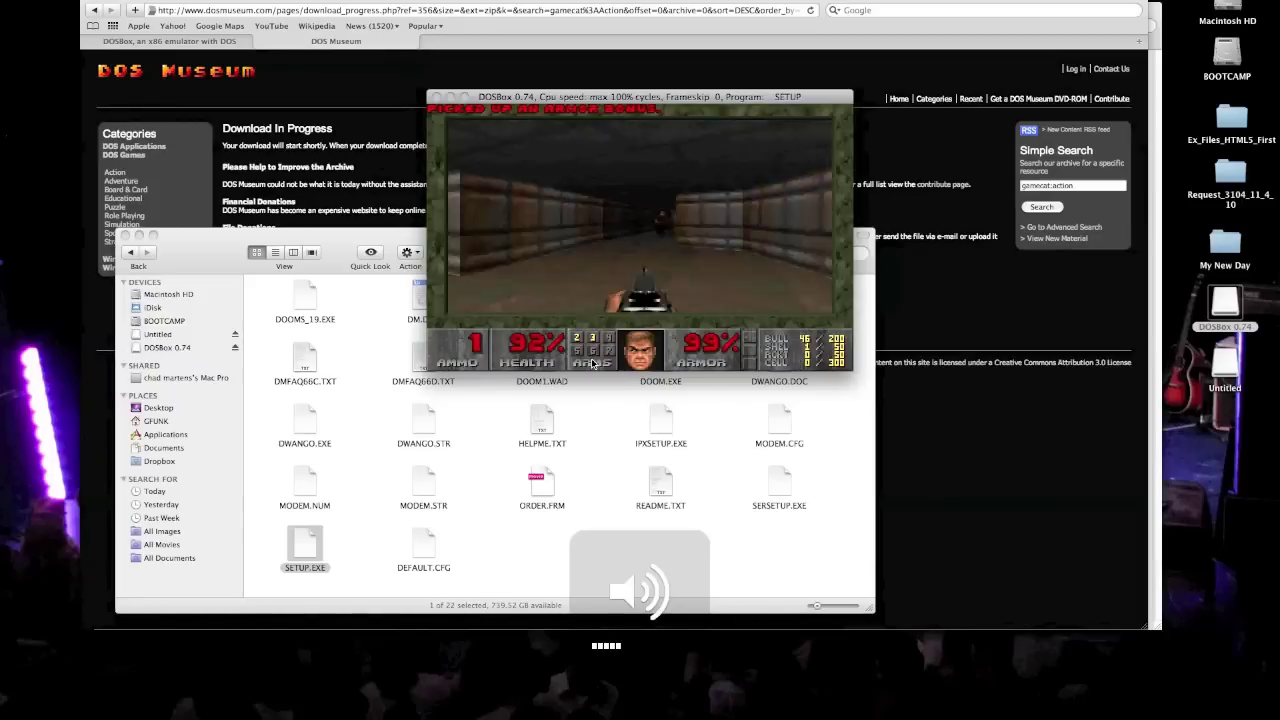
Lower both the Sfx Volume and the Music Volume in DOOM's sound options to about one sixth of their sliders.
key("Escape")
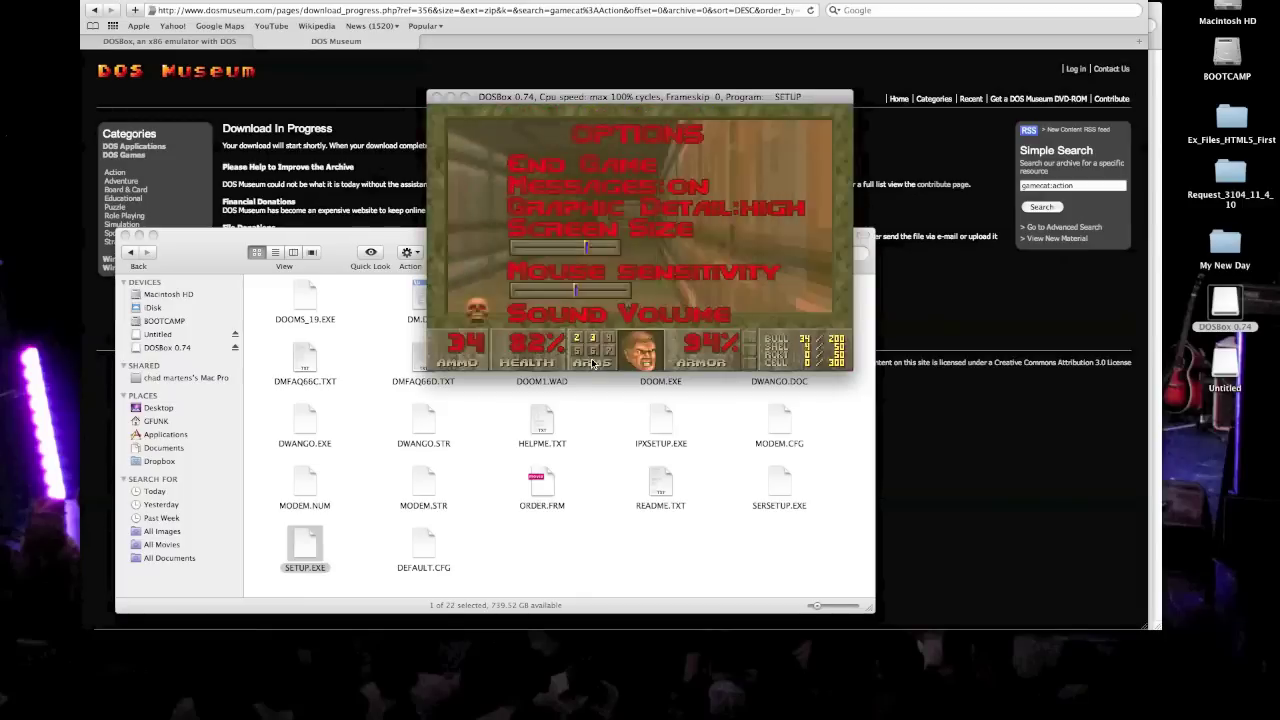
key("Return")
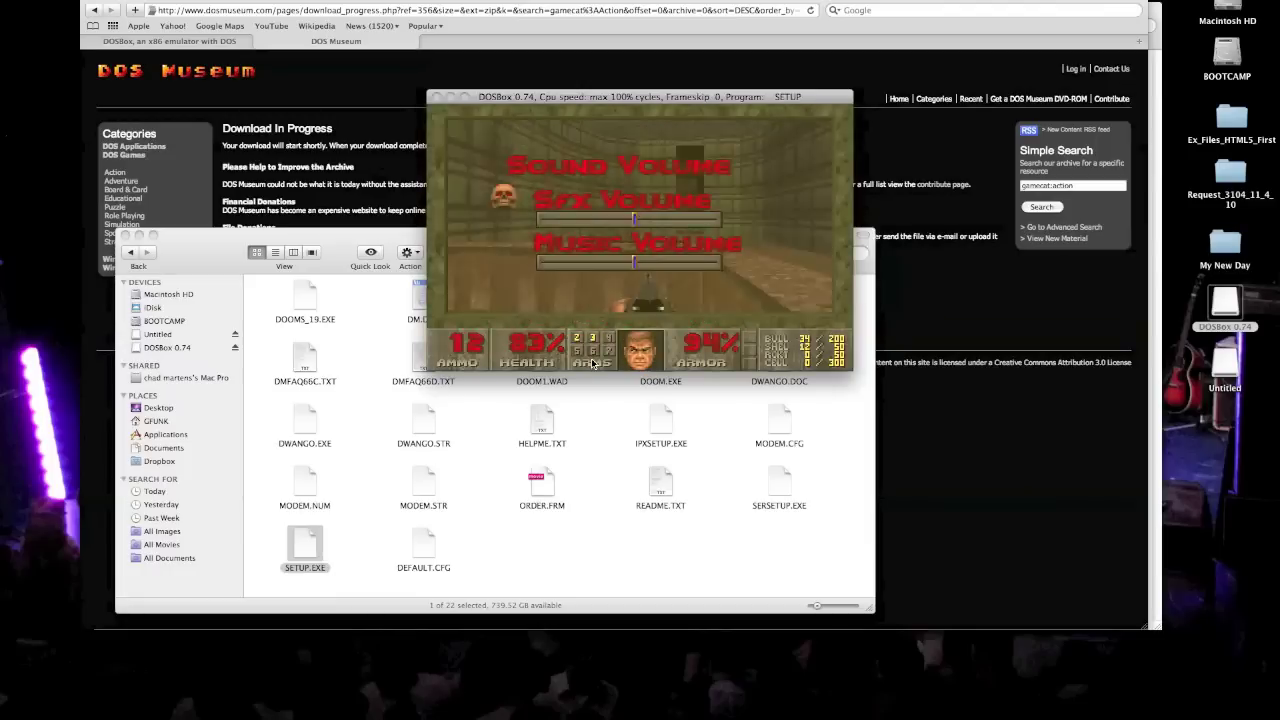
key("Left")
key("Left")
key("Left")
key("Down")
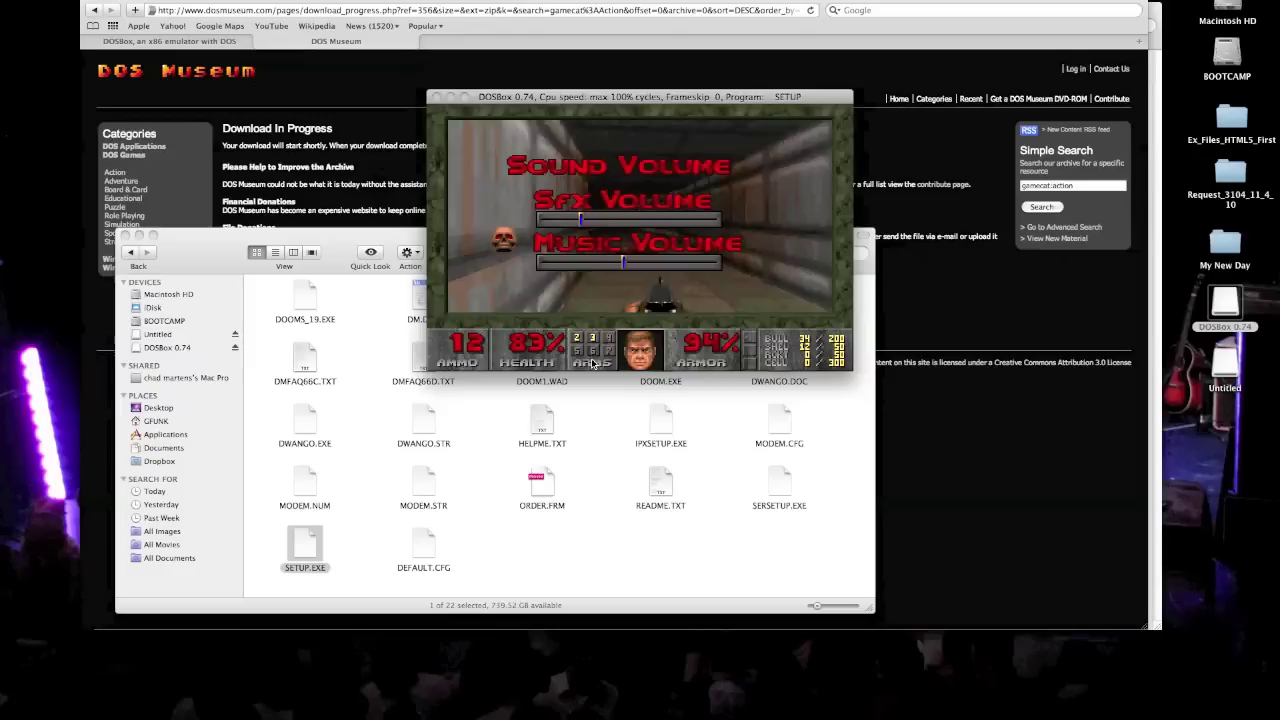
key("Left")
key("Left")
key("Left")
key("Left")
key("Left")
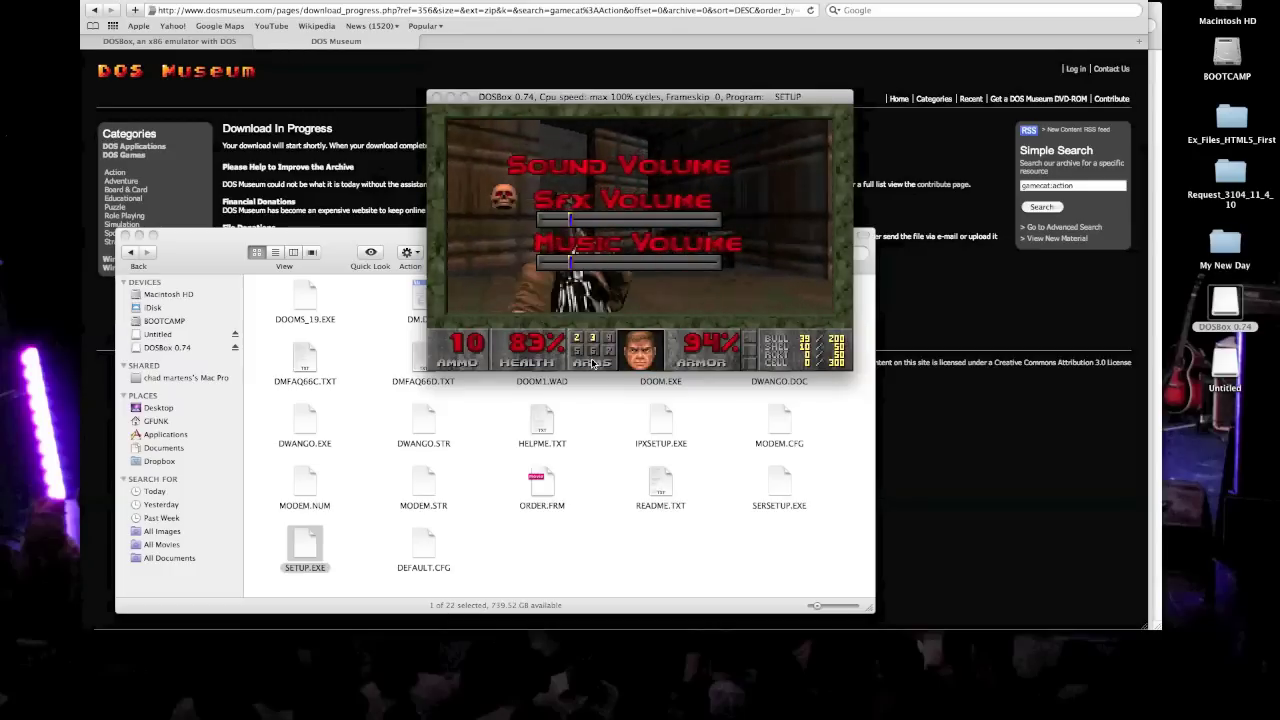
Leave the sound options and start a new game at the Nightmare! skill level.
key("Escape")
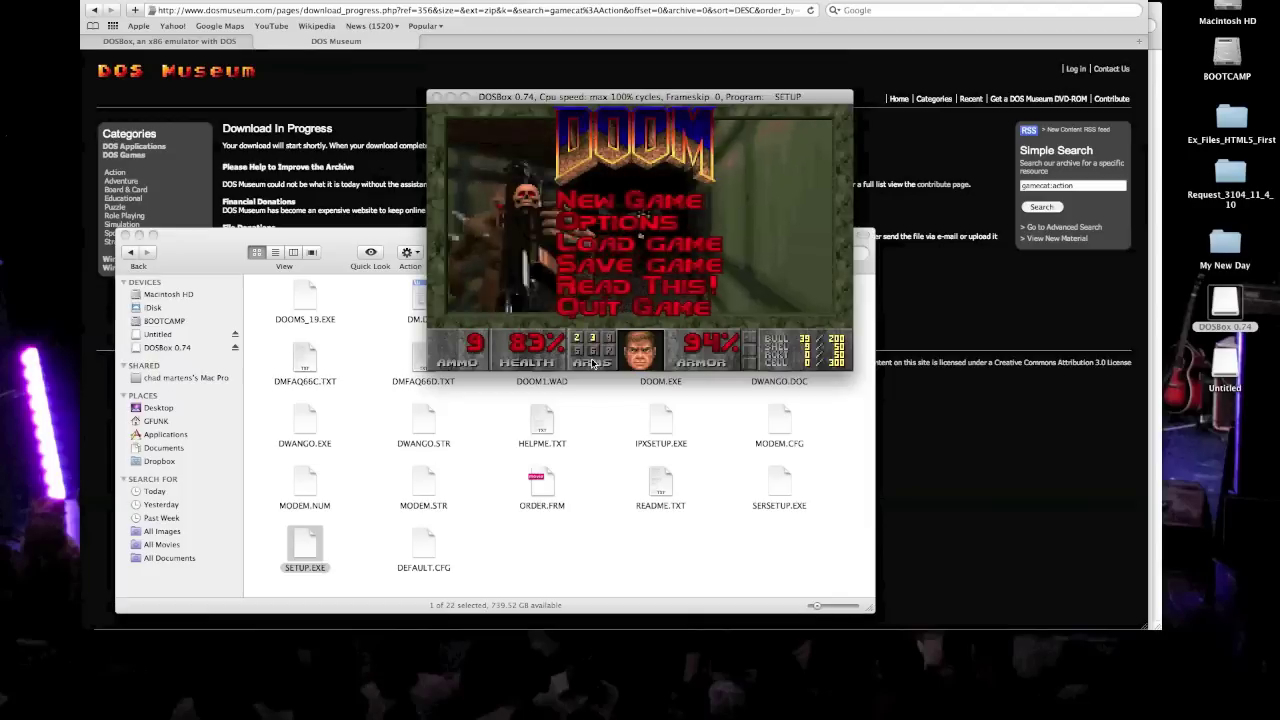
key("Return")
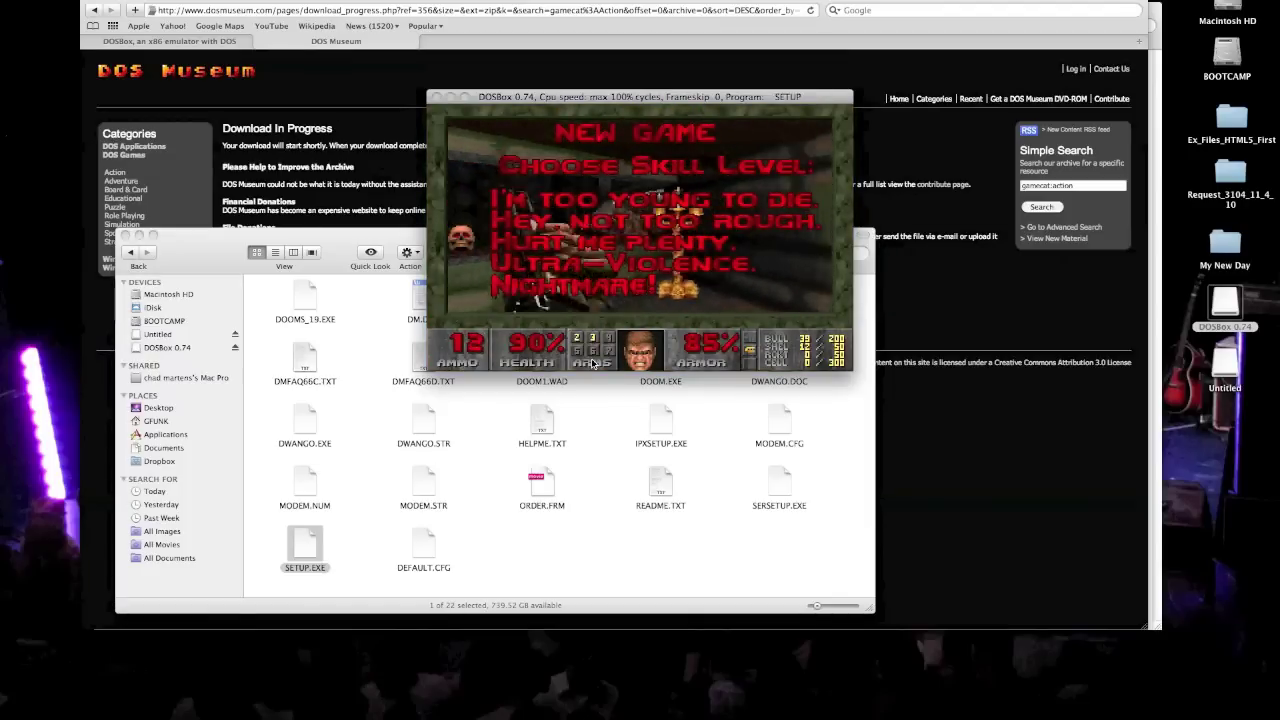
key("Return")
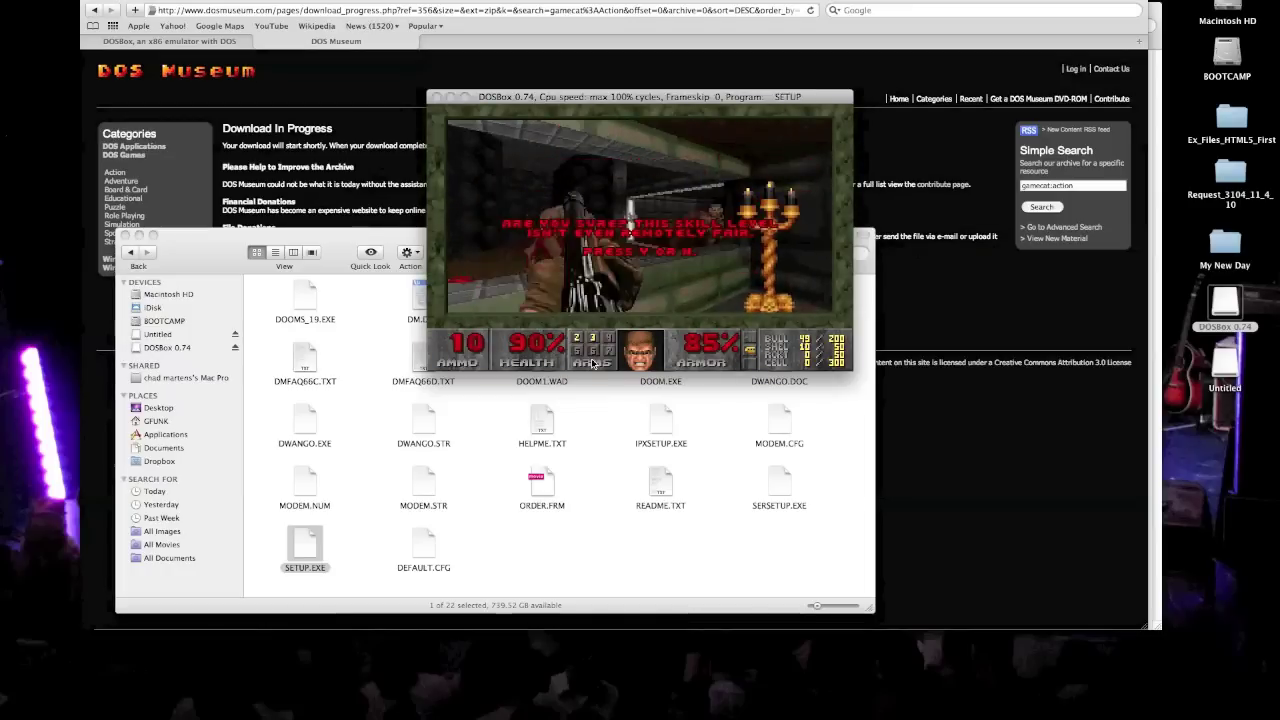